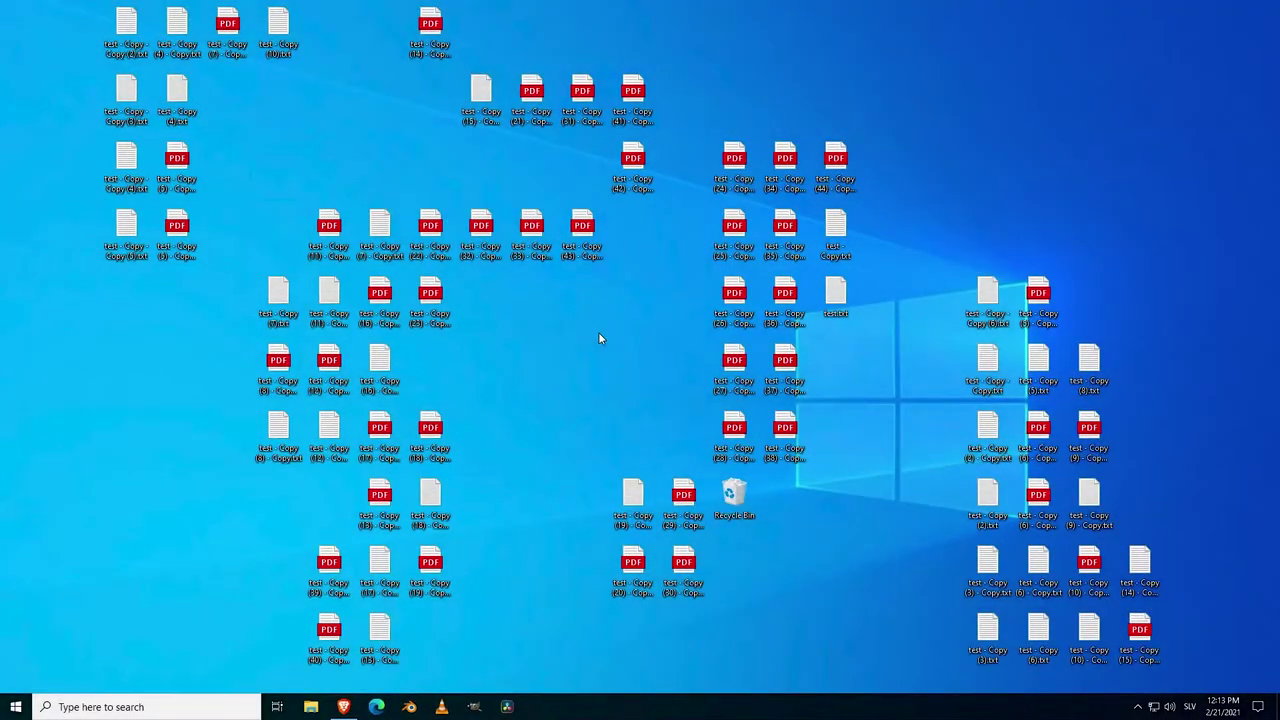
Sort the scattered desktop icons by name.
right_click(597, 333)
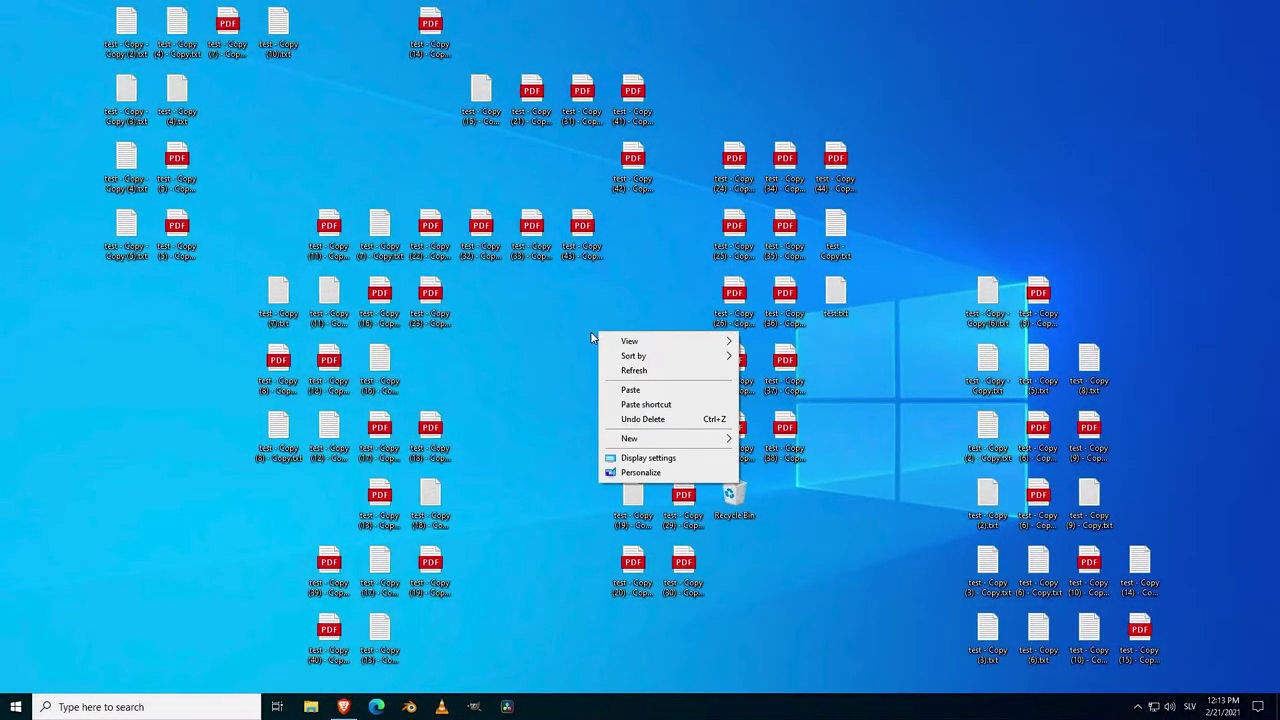
mouse_move(668, 358)
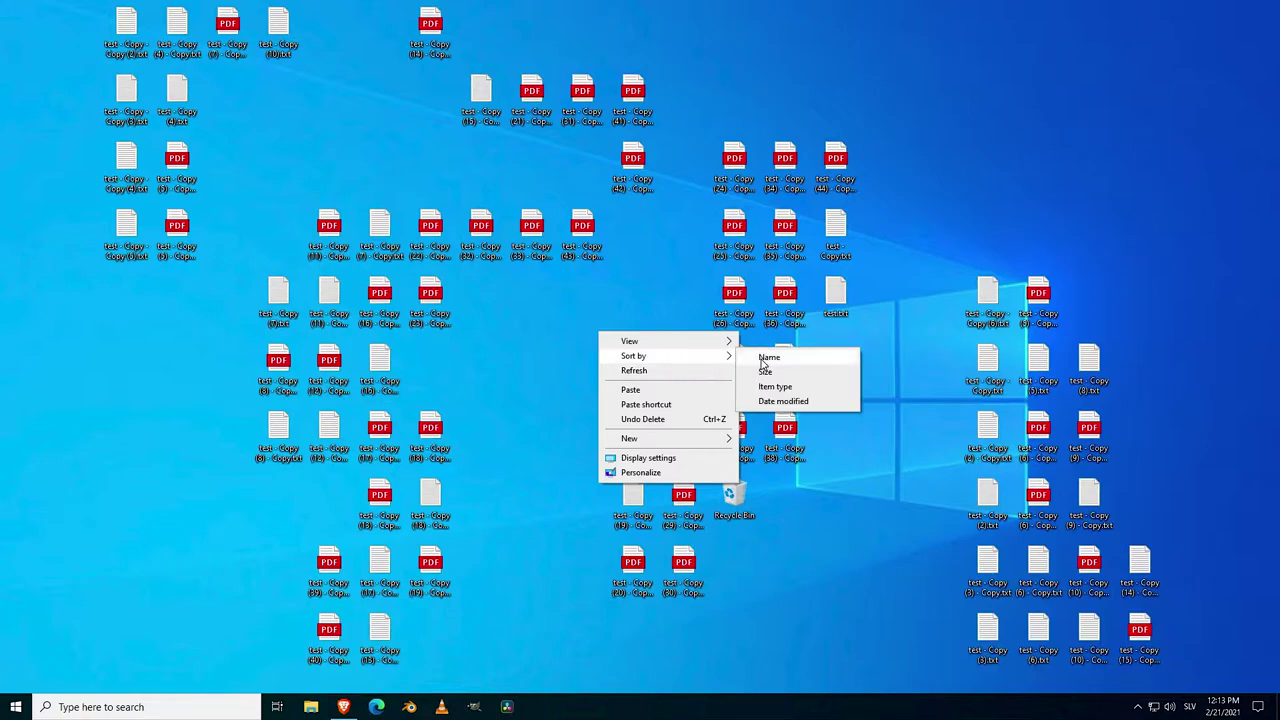
click(761, 358)
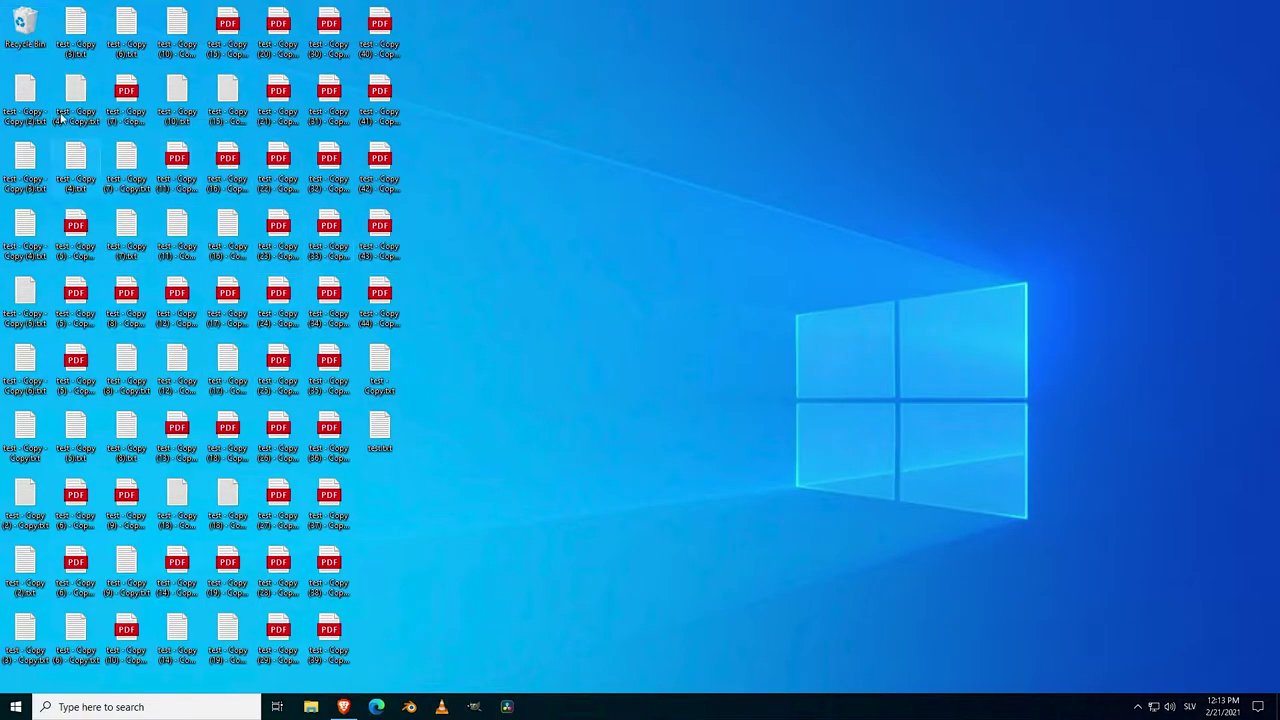
click(41, 32)
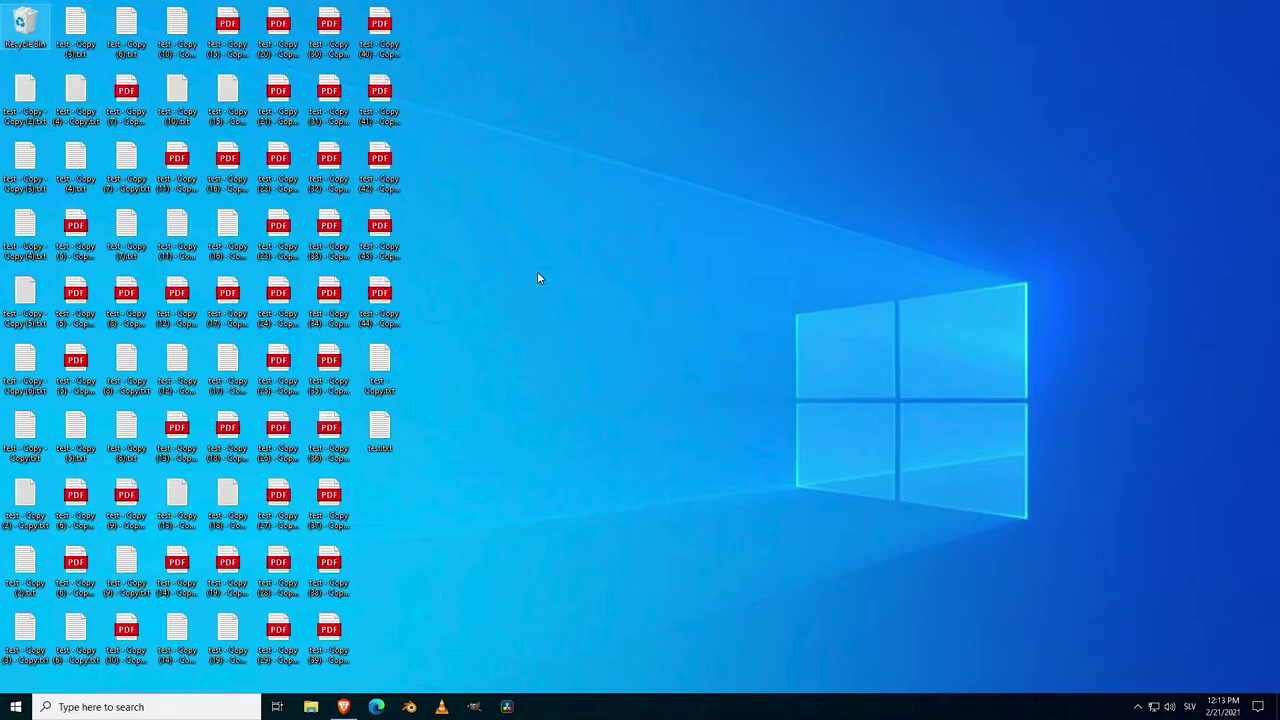
Turn off the display of all desktop icons.
right_click(734, 262)
mouse_move(786, 290)
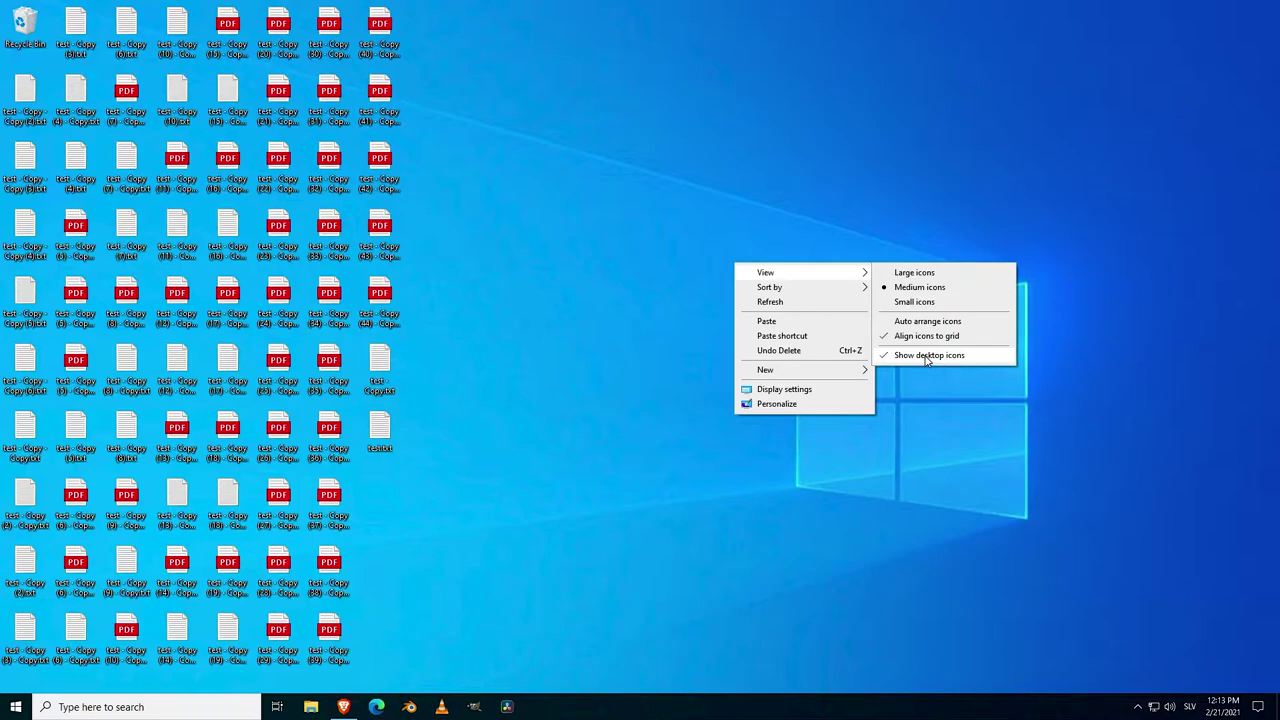
click(927, 357)
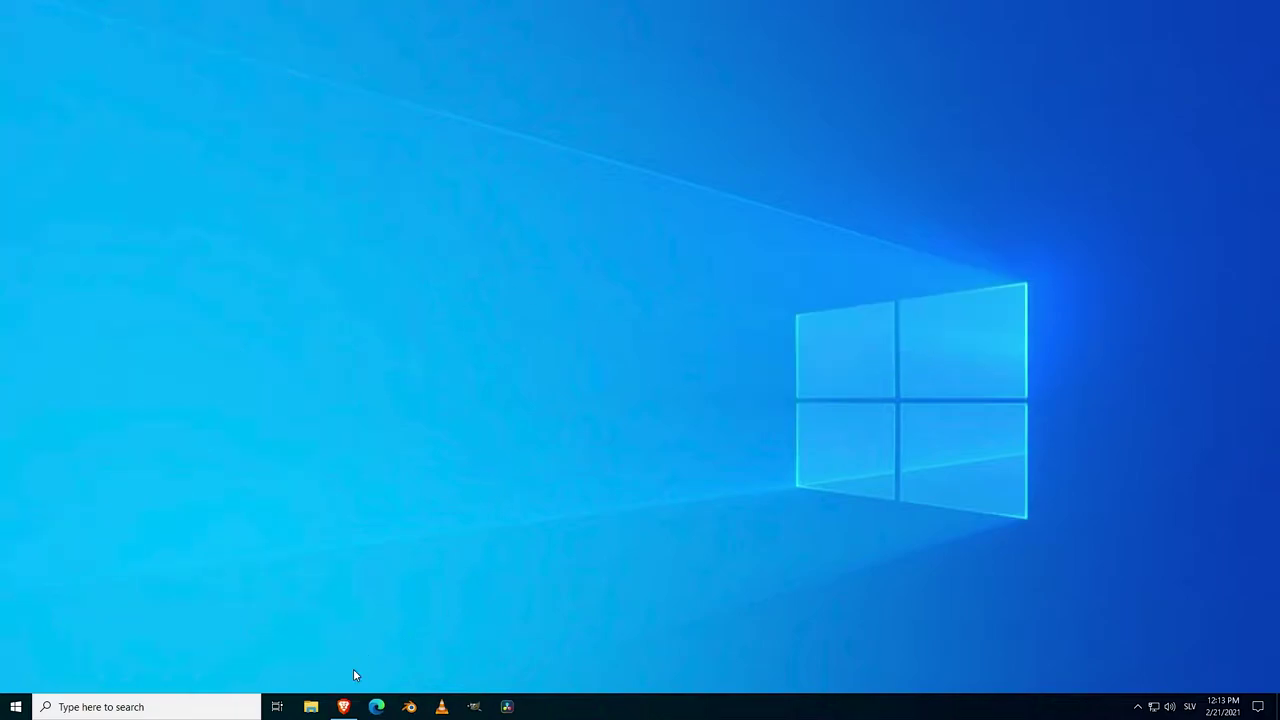
Hide the search box and the Task View button from the taskbar.
right_click(585, 712)
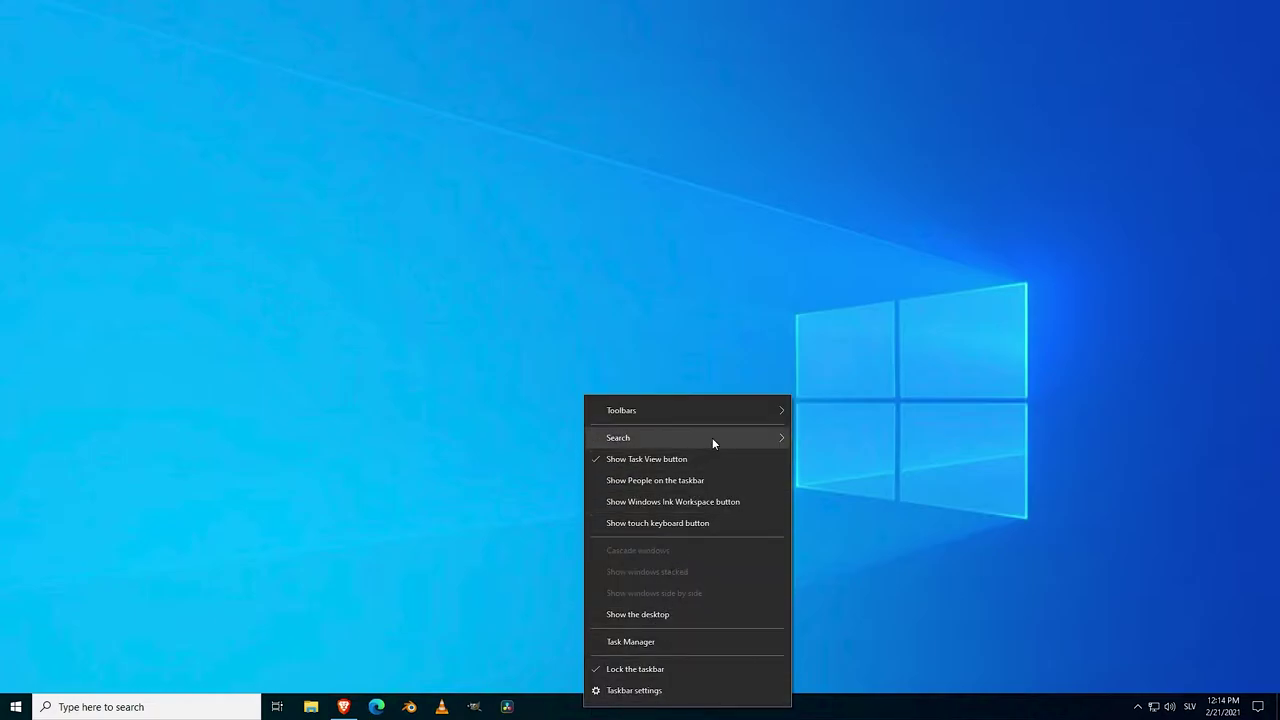
mouse_move(712, 437)
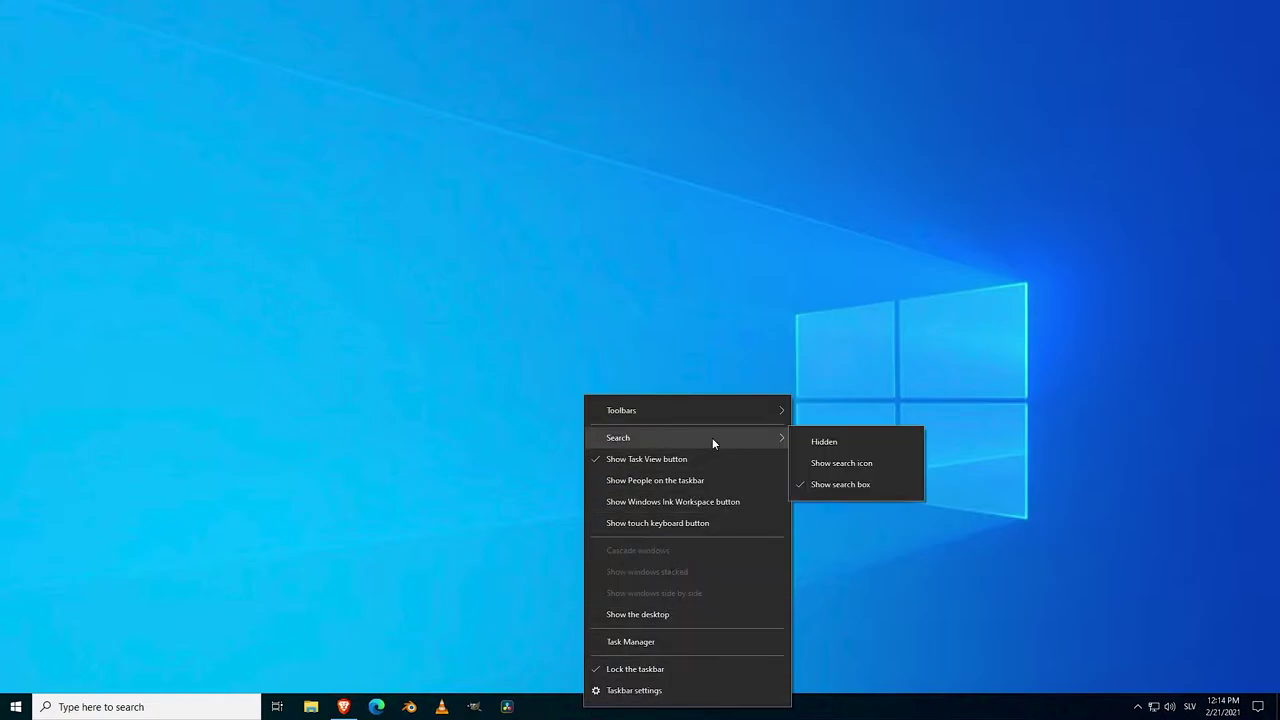
click(870, 446)
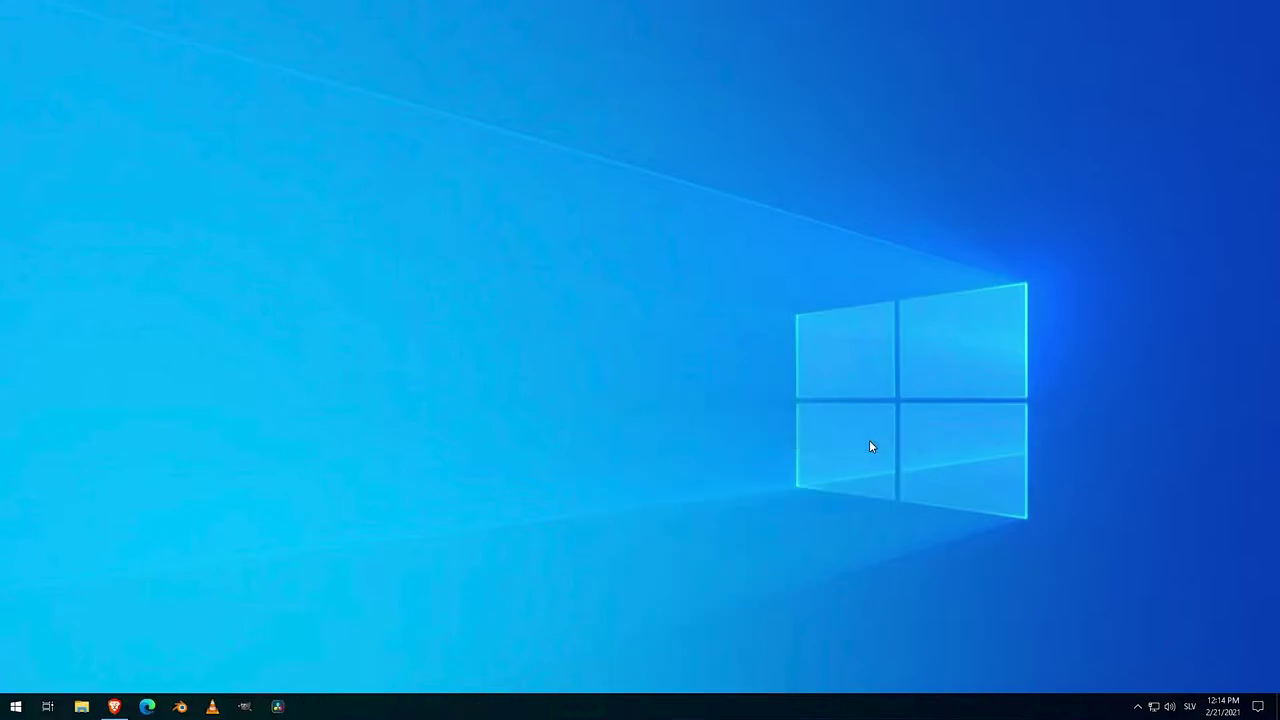
right_click(772, 714)
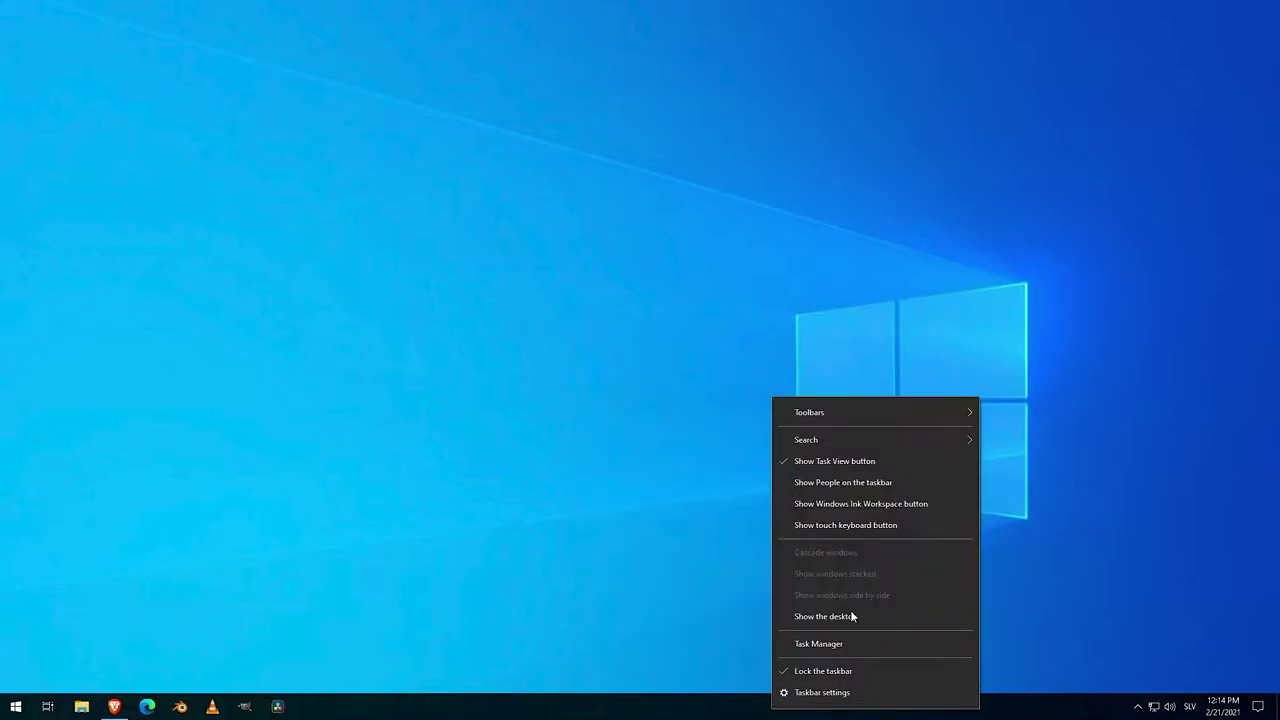
click(835, 462)
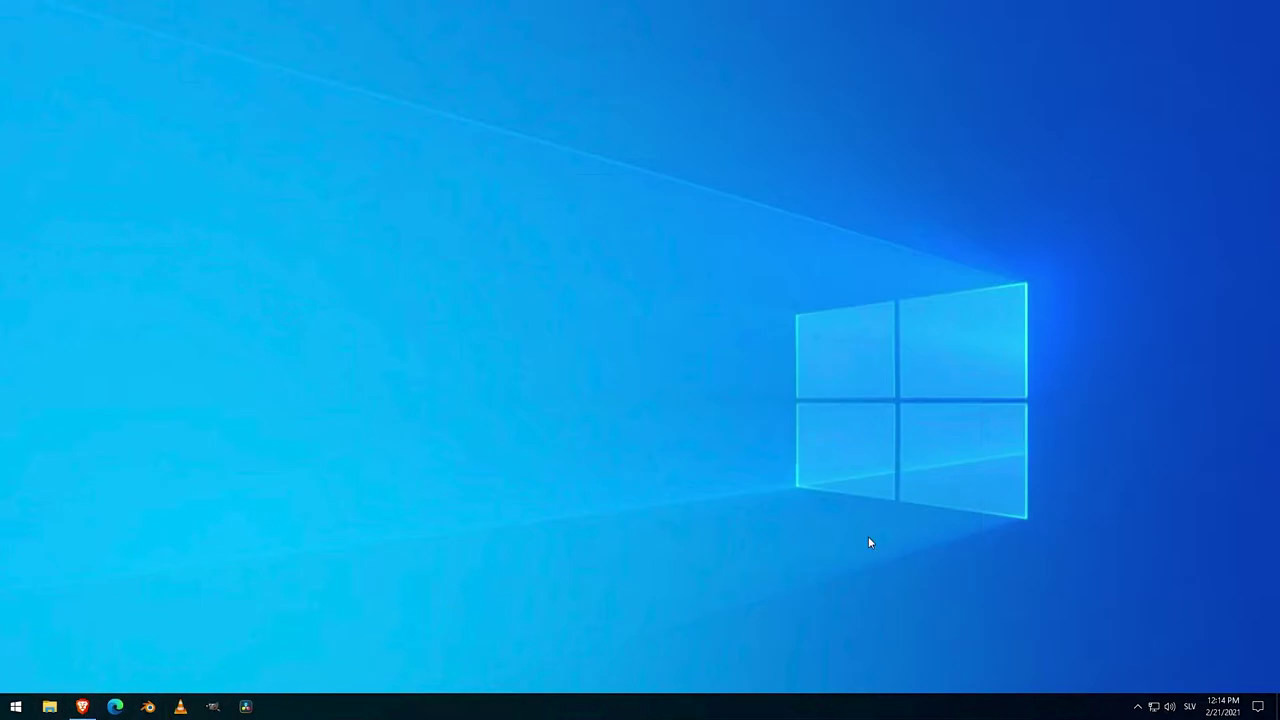
Move the hidden notification-area icons out of the overflow onto the taskbar.
click(1141, 706)
drag(1151, 682, 1135, 706)
Switch to the Brave browser and search Google for "taskbar x".
click(82, 706)
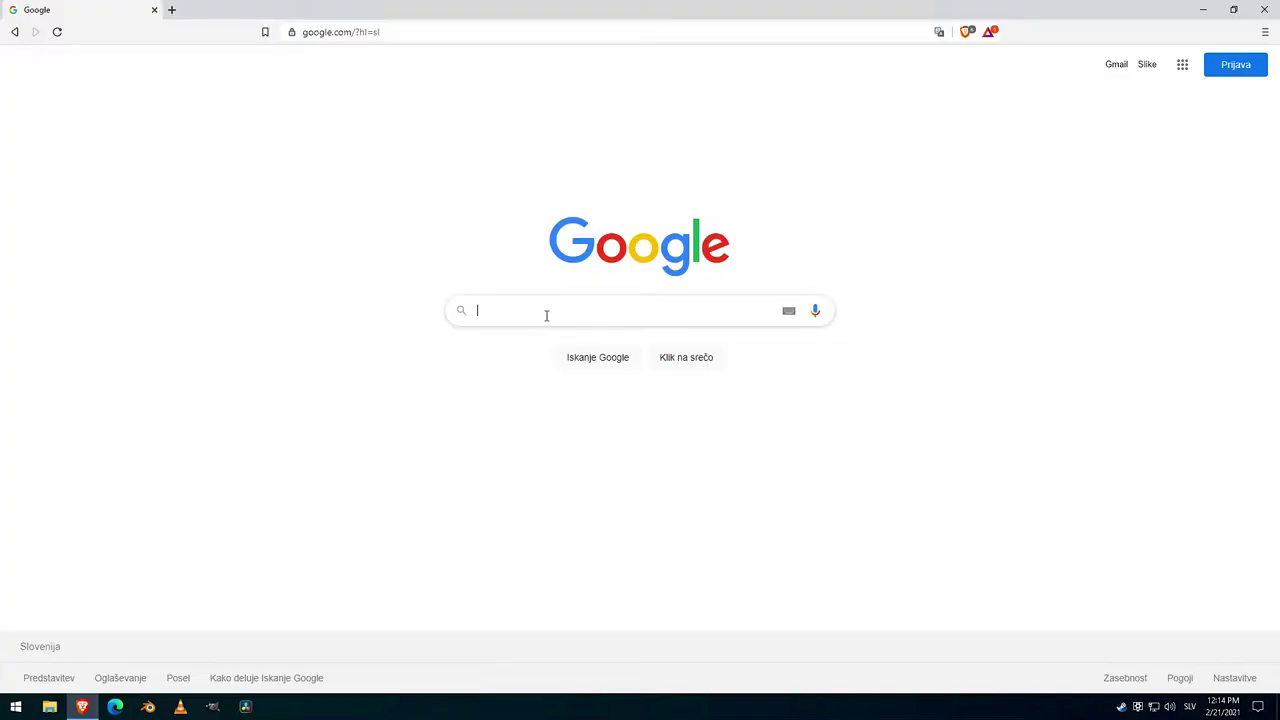
click(546, 315)
text(t)
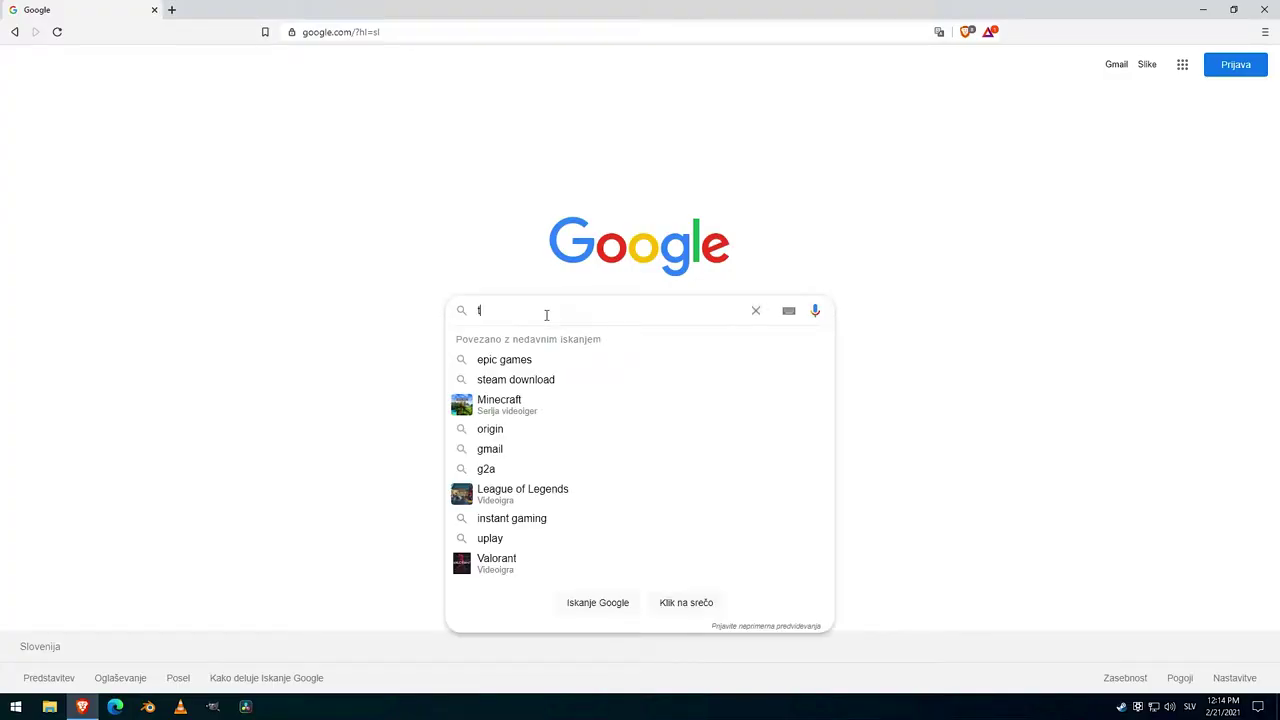
text(askbar x)
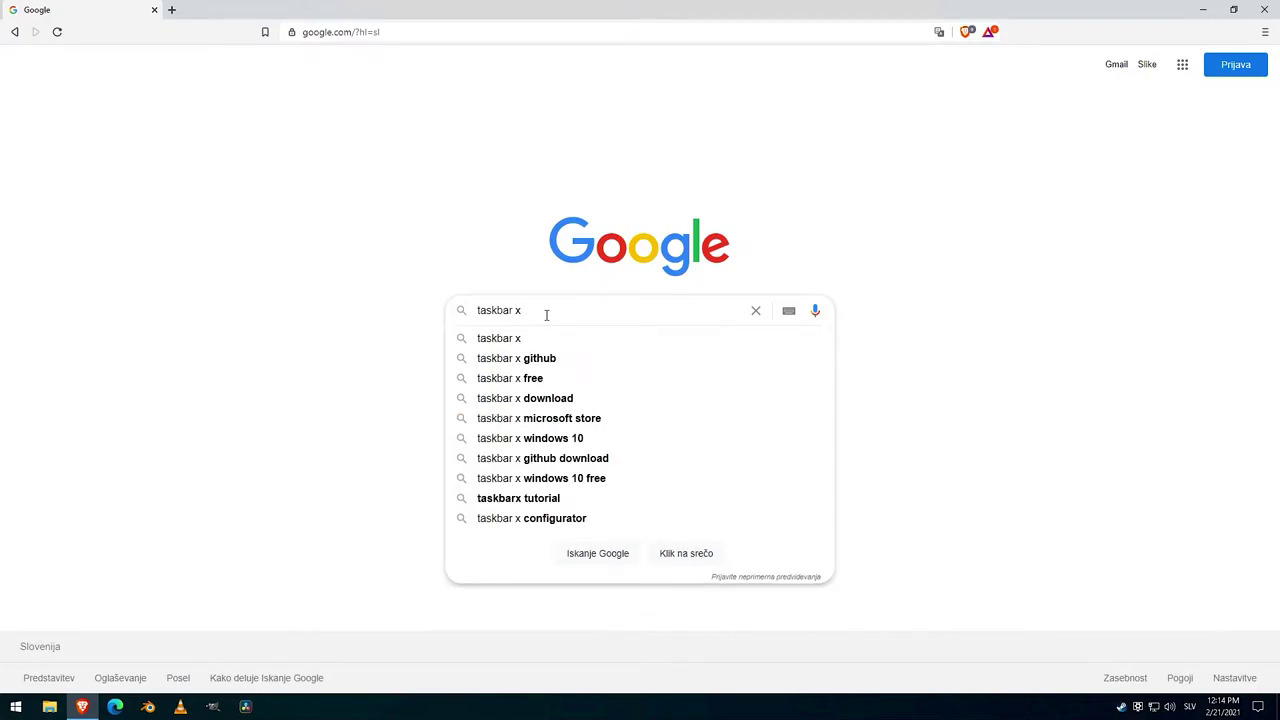
key(Return)
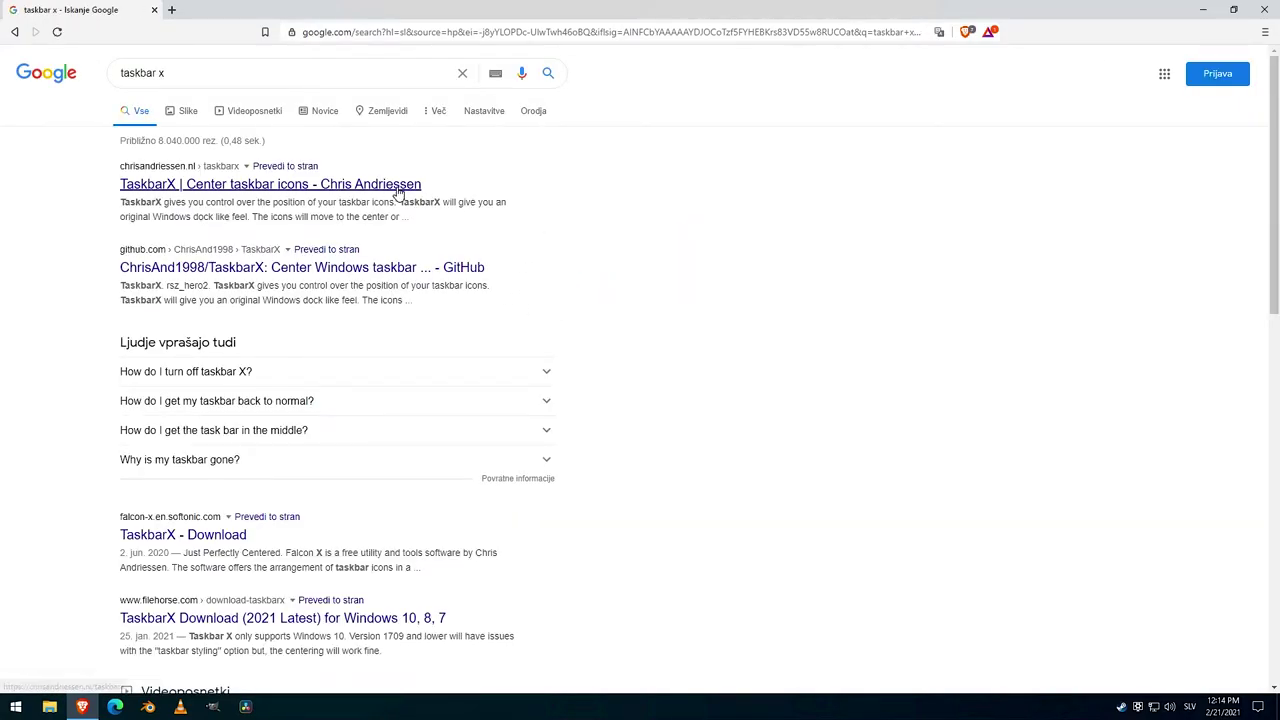
Open TaskbarX's GitHub releases and download TaskbarX_1.6.6.0_x64.zip from release 1.6.6.0 to the Downloads folder.
click(350, 270)
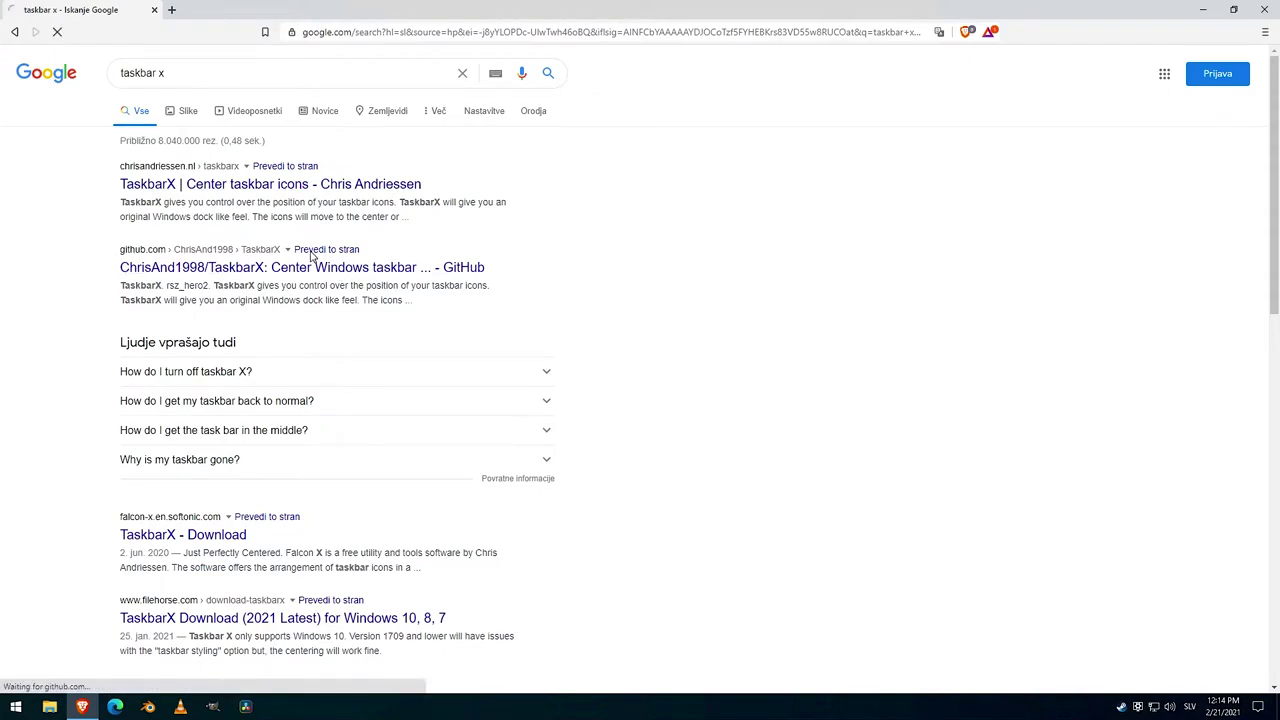
click(878, 530)
scroll(480, 355, down, 1)
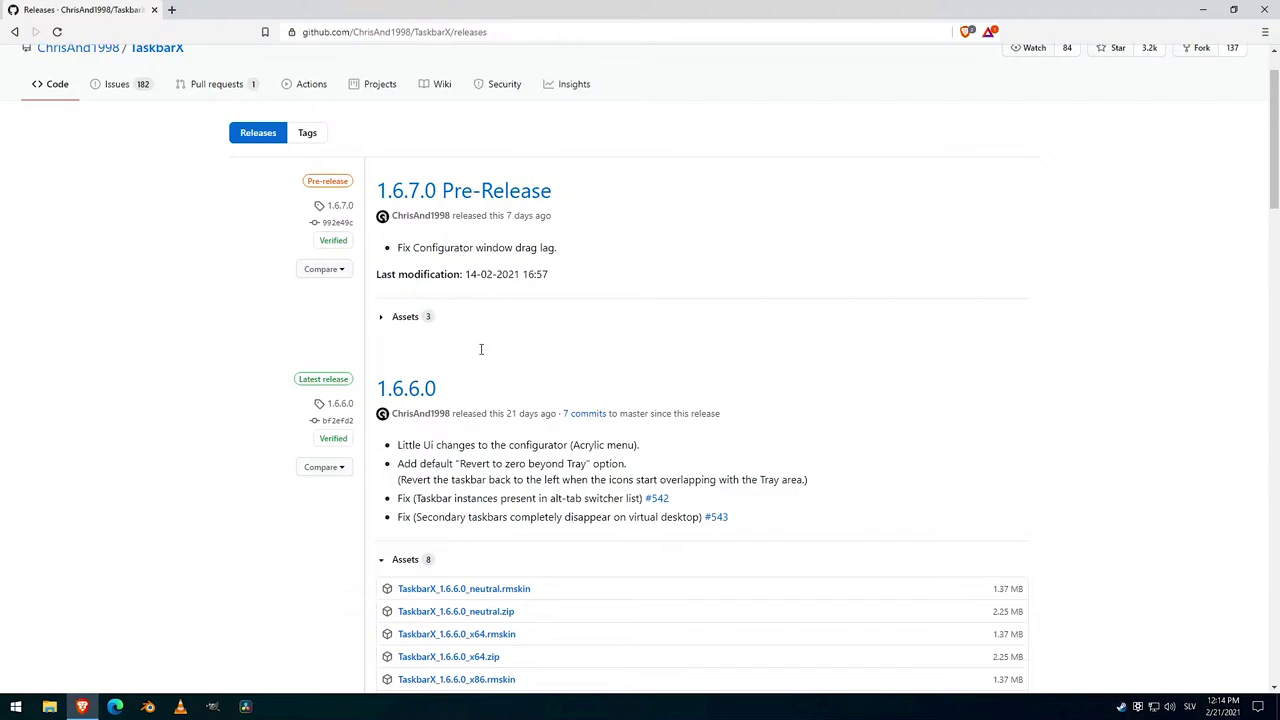
scroll(480, 355, down, 3)
click(458, 391)
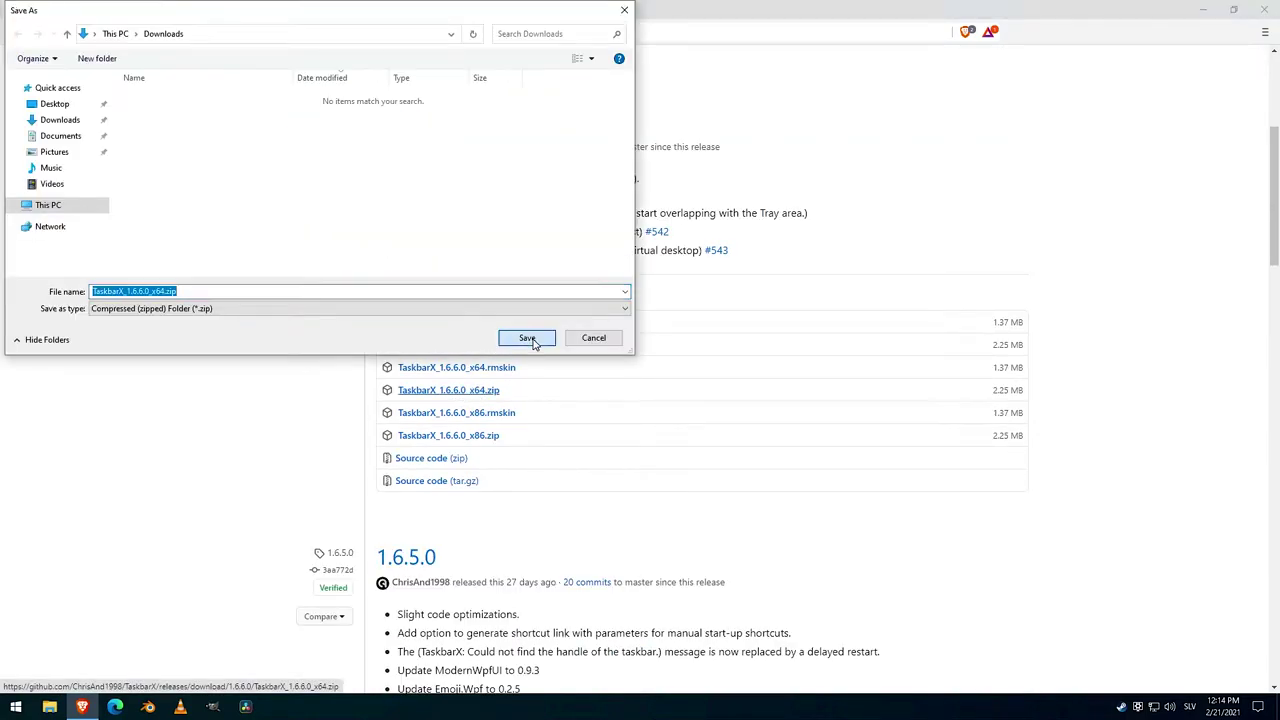
click(527, 337)
Switch to File Explorer and extract TaskbarX_1.6.6.0_x64.zip within Downloads, then close the window showing the extracted files.
click(1202, 9)
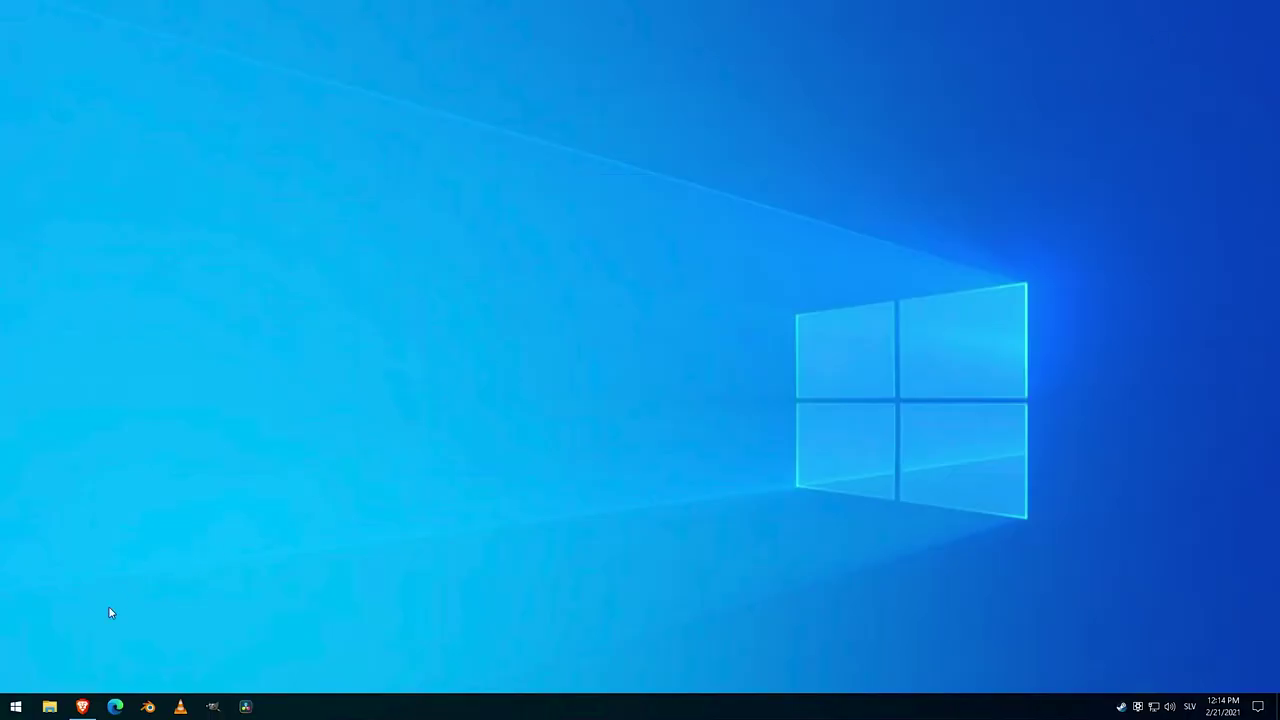
click(49, 707)
double_click(655, 258)
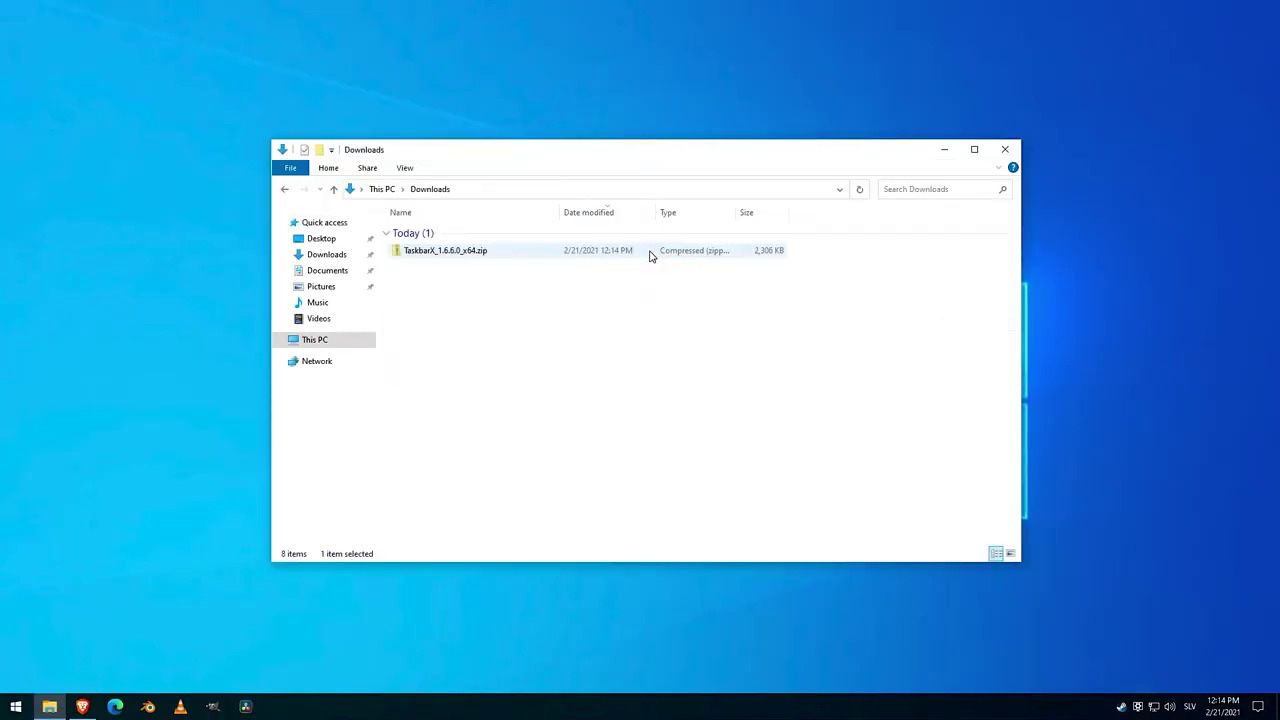
click(473, 254)
right_click(473, 256)
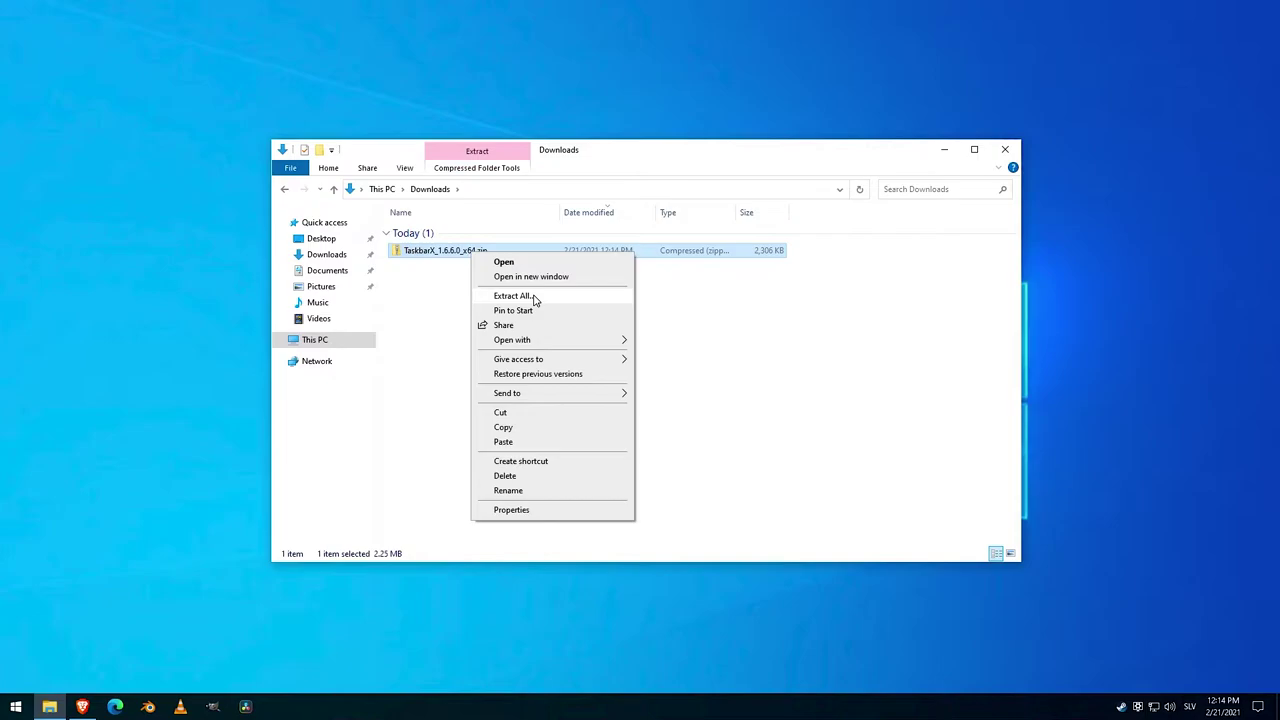
click(535, 299)
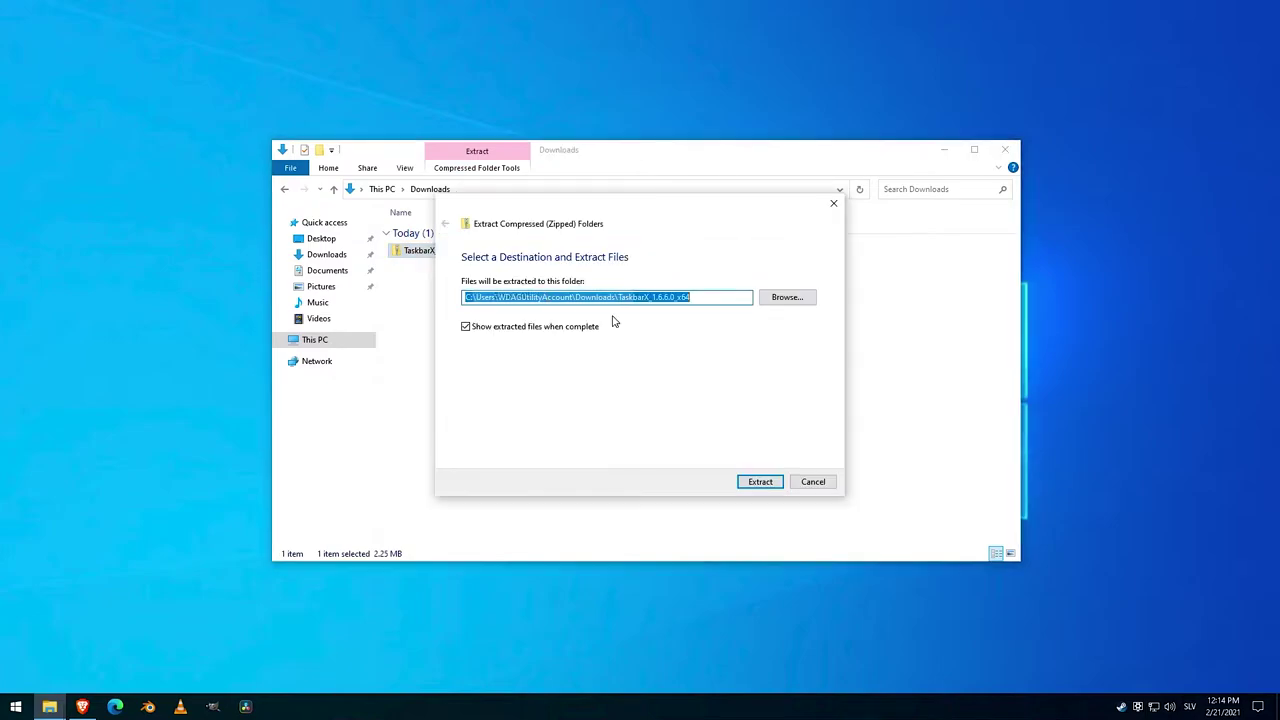
click(760, 482)
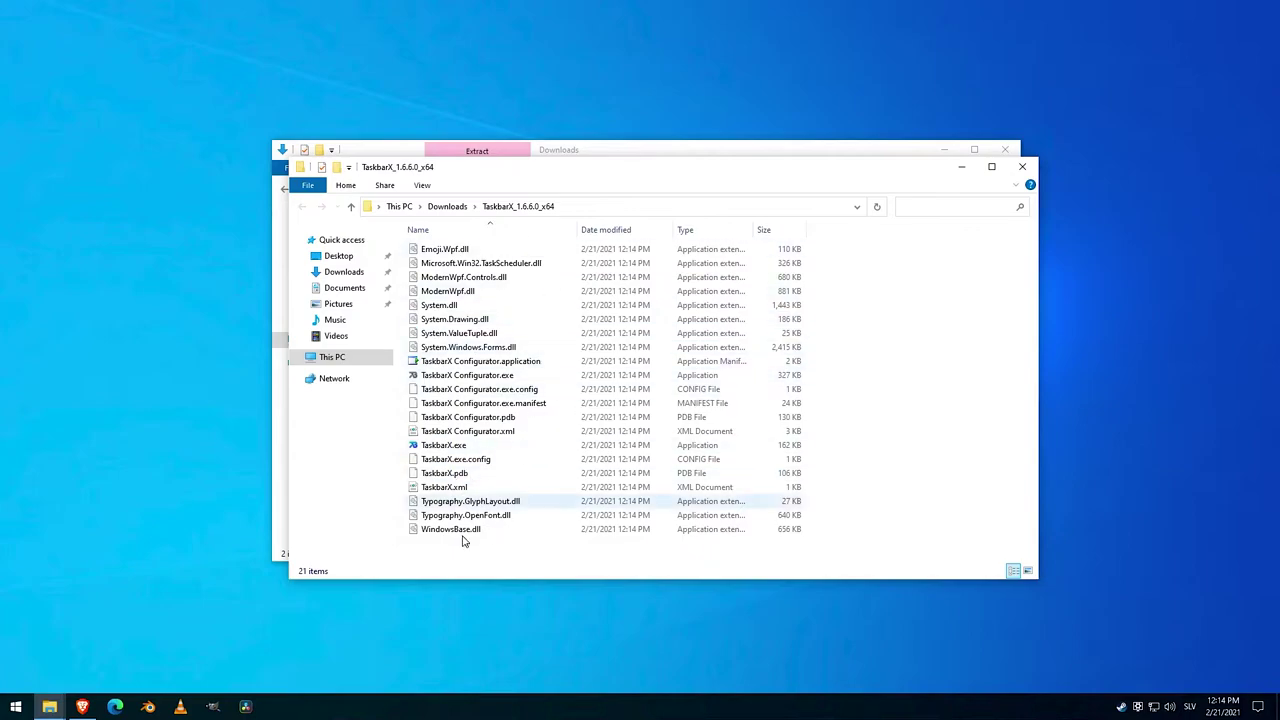
click(1022, 166)
Create a new folder named Tweaks at the root of Local Disk (C:).
click(549, 264)
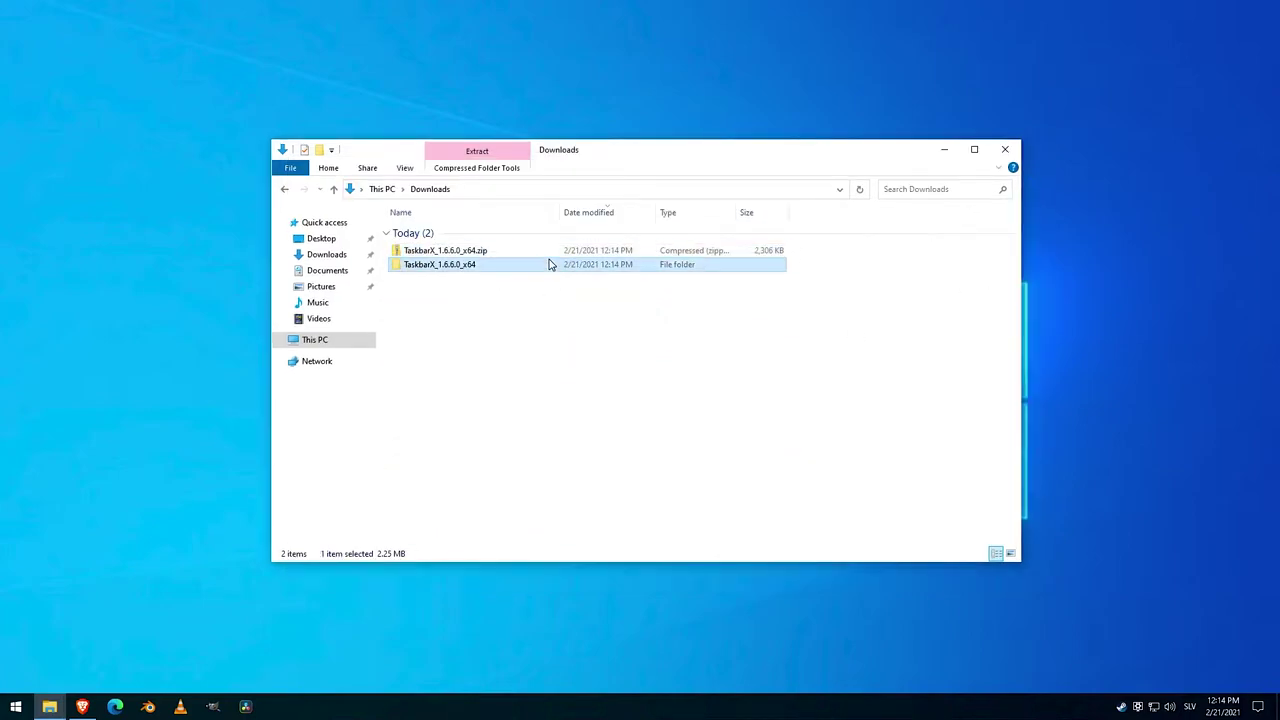
click(340, 345)
double_click(483, 388)
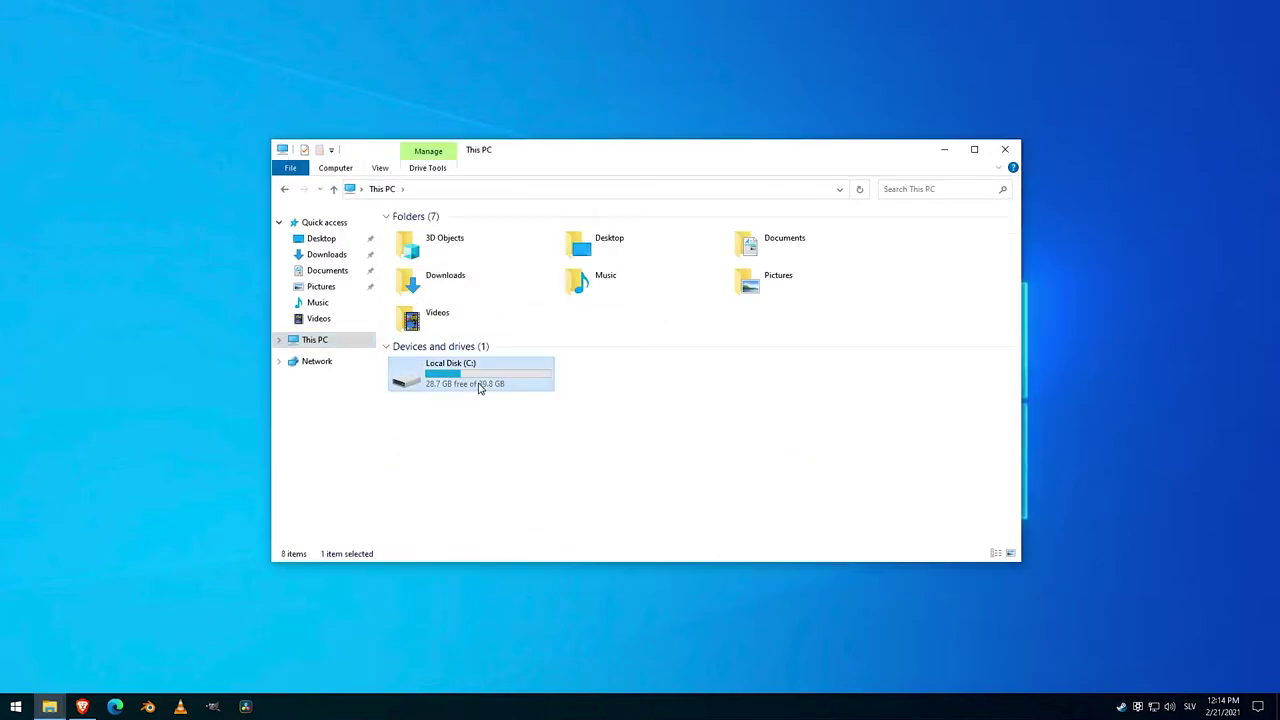
right_click(483, 388)
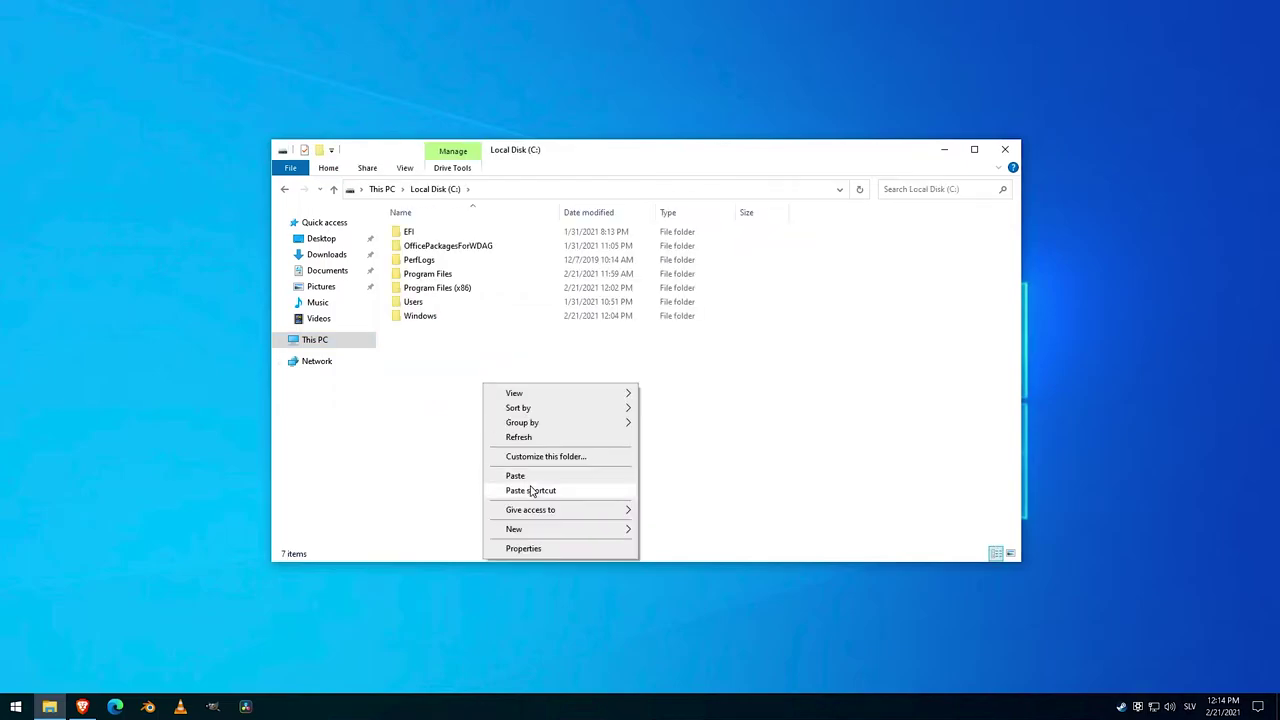
mouse_move(580, 529)
click(682, 532)
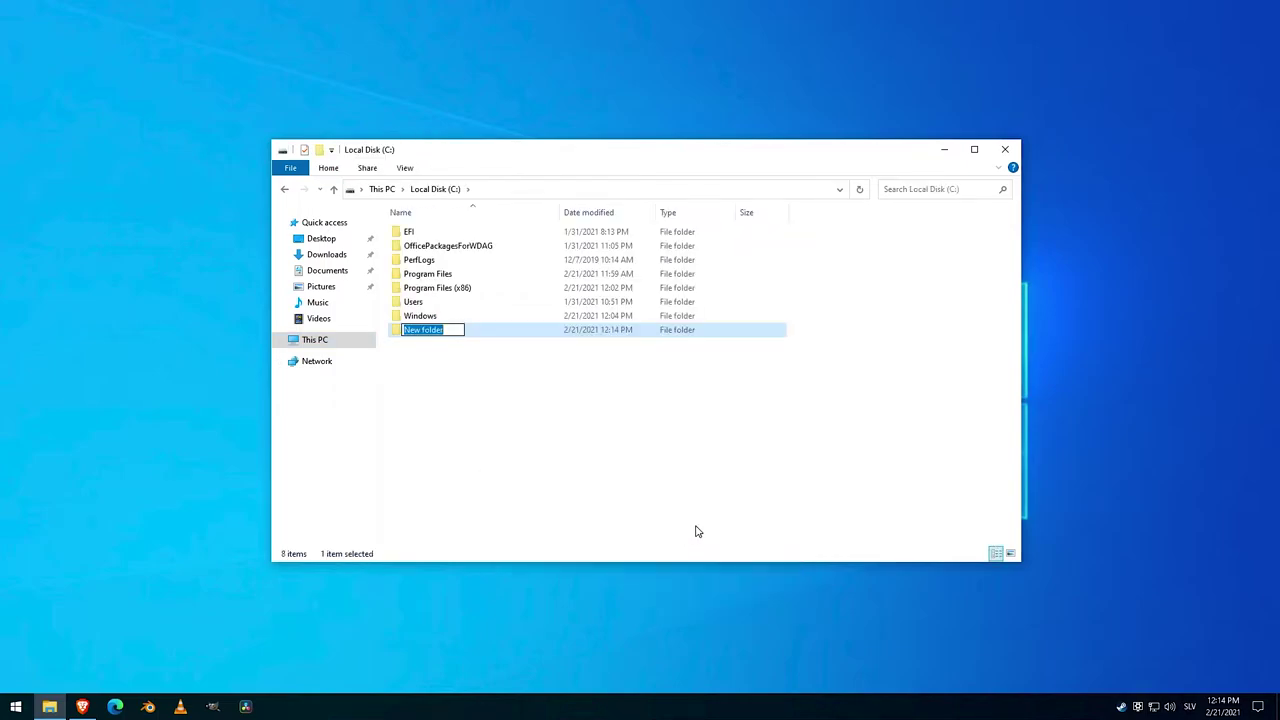
text(Tweaks)
key(Return)
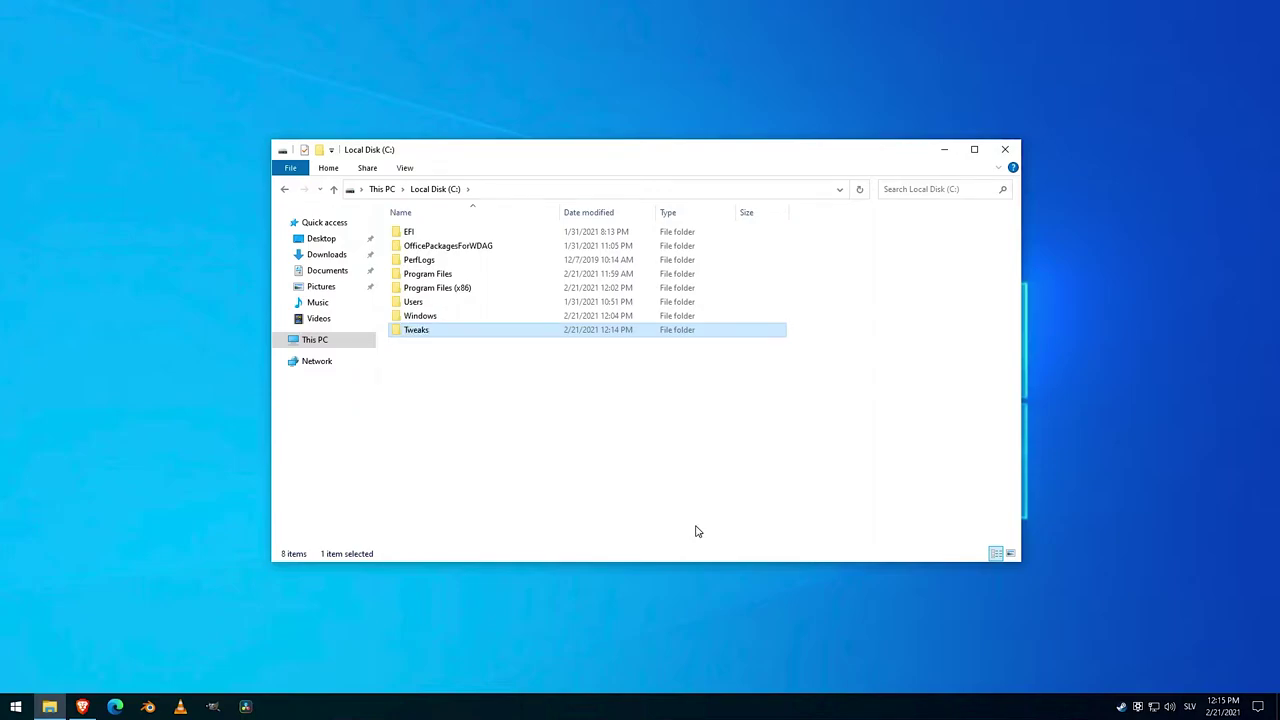
Move the extracted TaskbarX_1.6.6.0_x64 folder from Downloads into C:\Tweaks.
click(327, 258)
click(430, 272)
right_click(430, 272)
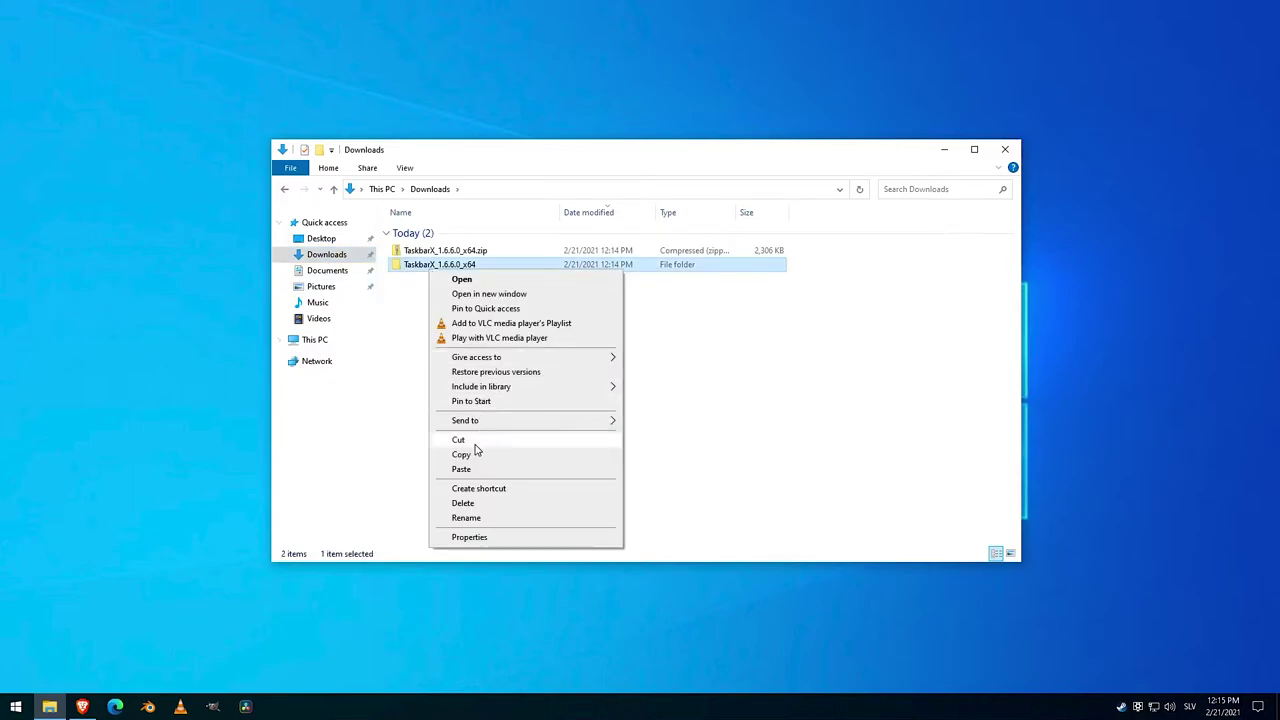
click(460, 440)
click(315, 340)
click(485, 388)
double_click(485, 388)
double_click(435, 302)
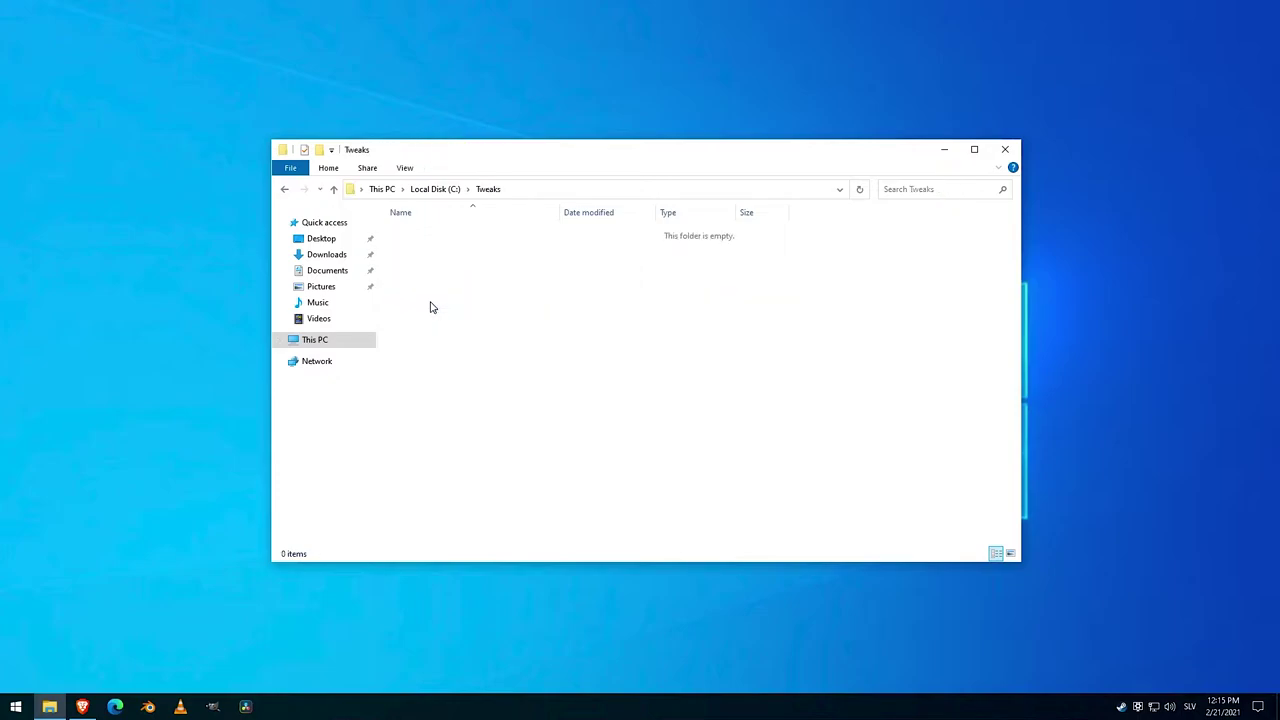
right_click(505, 298)
click(557, 387)
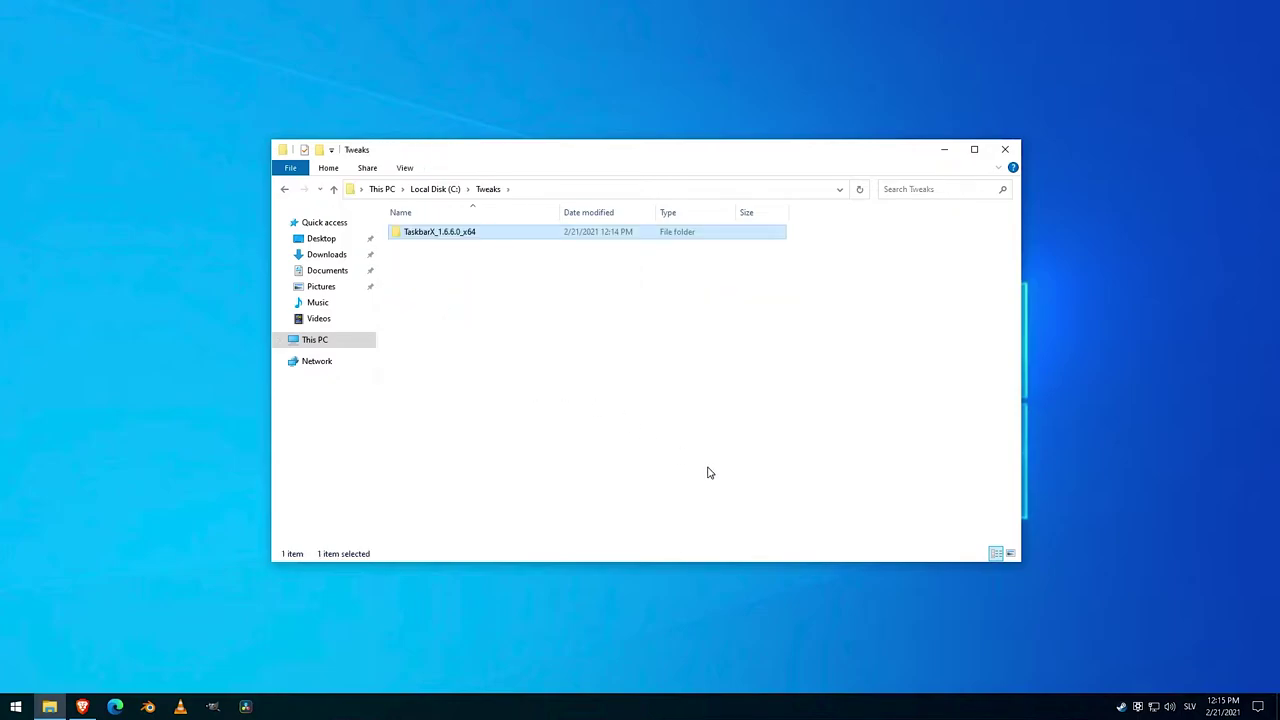
click(522, 344)
Run TaskbarX.exe from the TaskbarX_1.6.6.0_x64 folder, allowing it past the SmartScreen block.
double_click(490, 232)
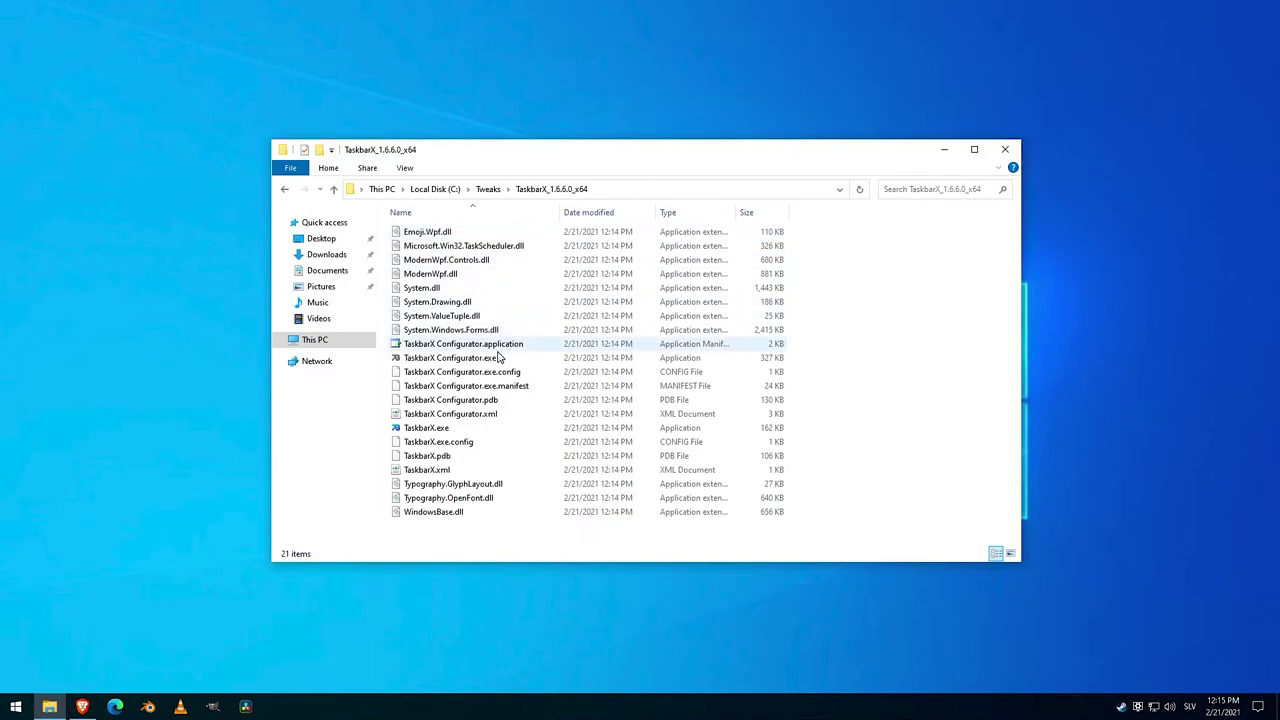
double_click(474, 430)
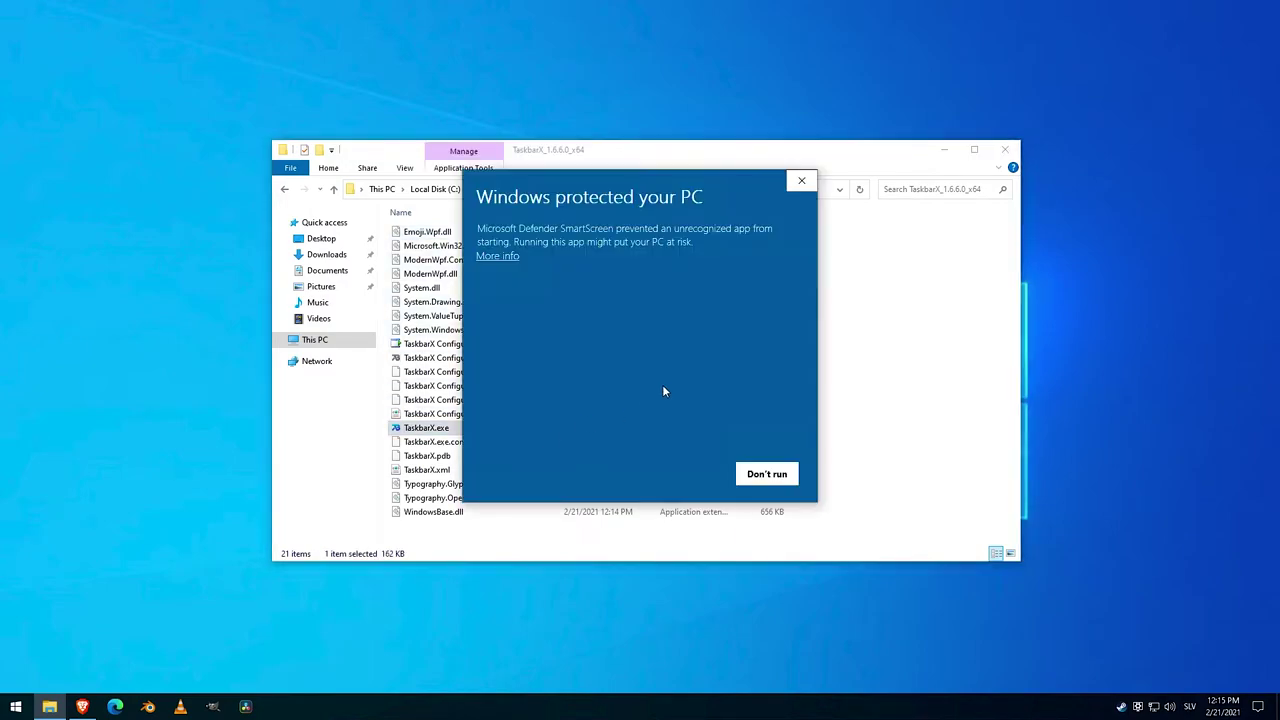
click(496, 258)
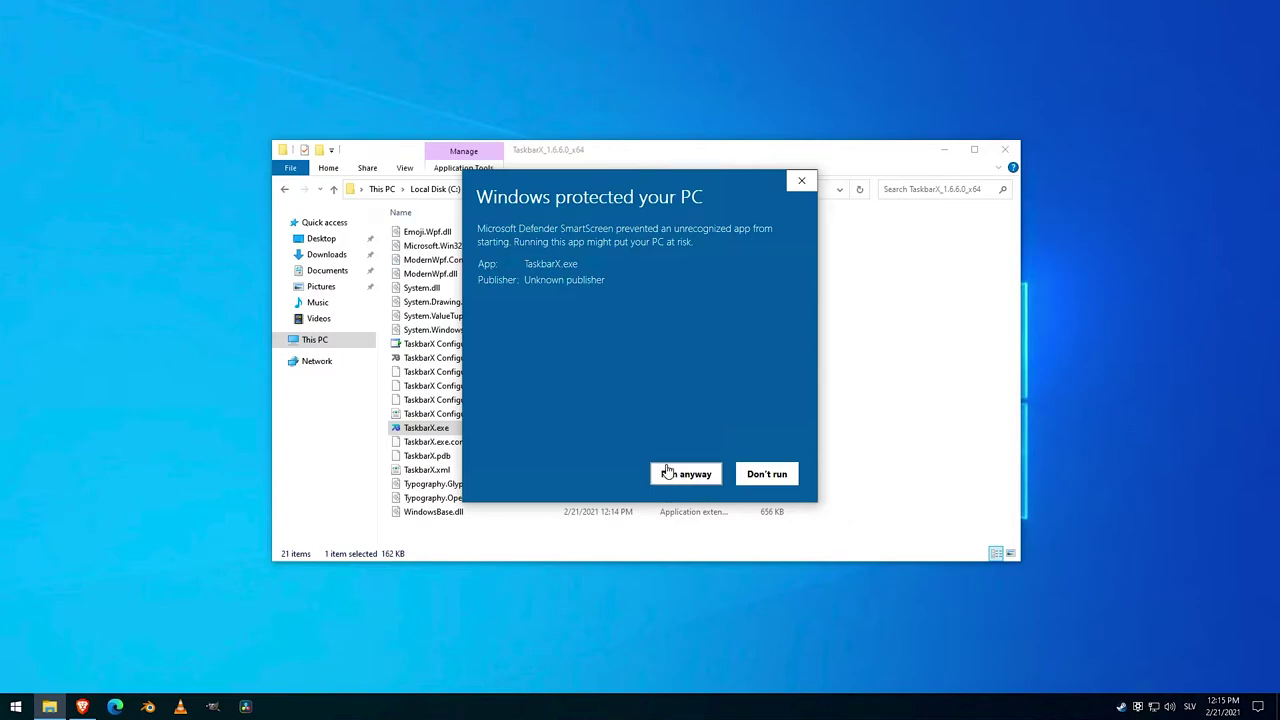
click(680, 474)
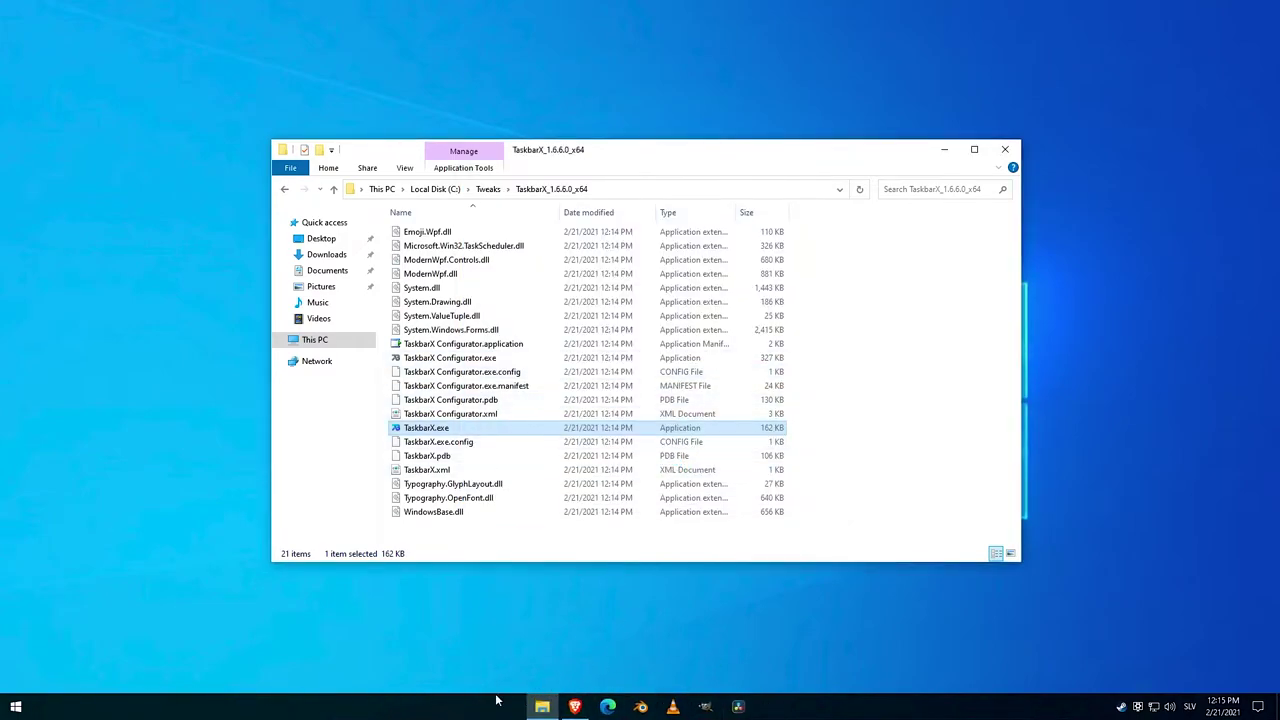
Run TaskbarX Configurator.exe past the SmartScreen block, minimize File Explorer, and dismiss the administrator warning.
click(487, 359)
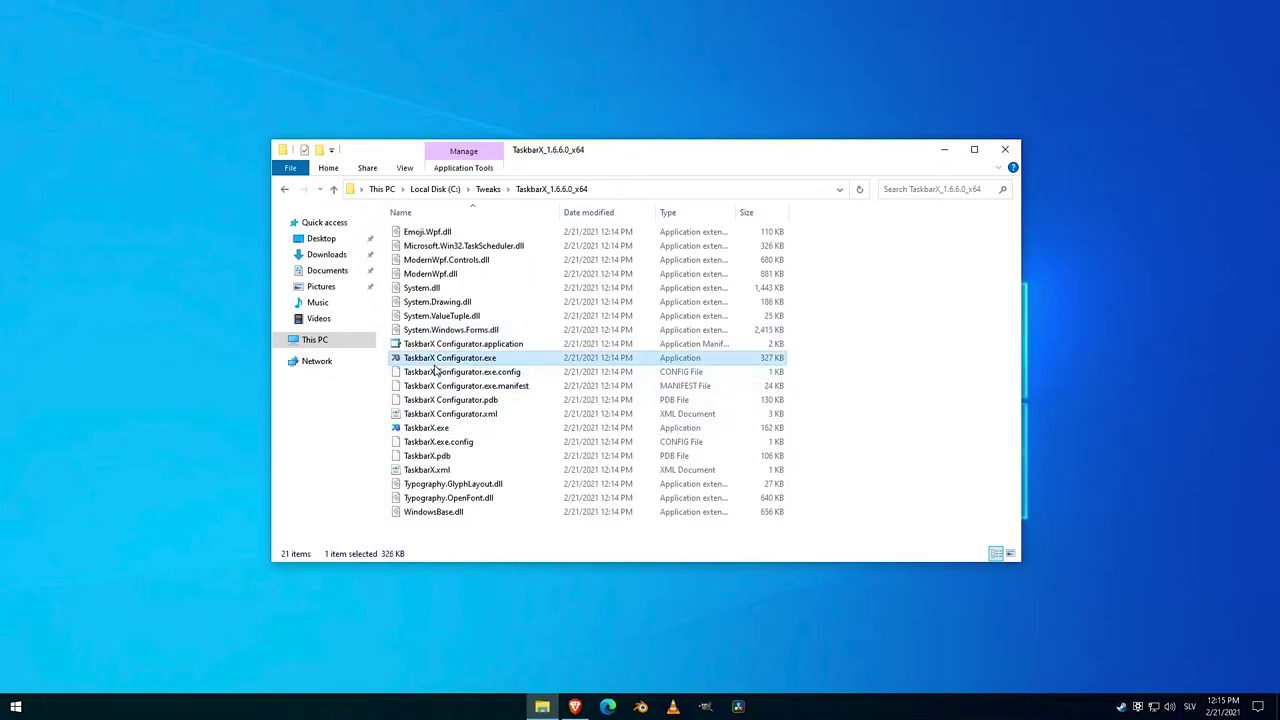
double_click(463, 362)
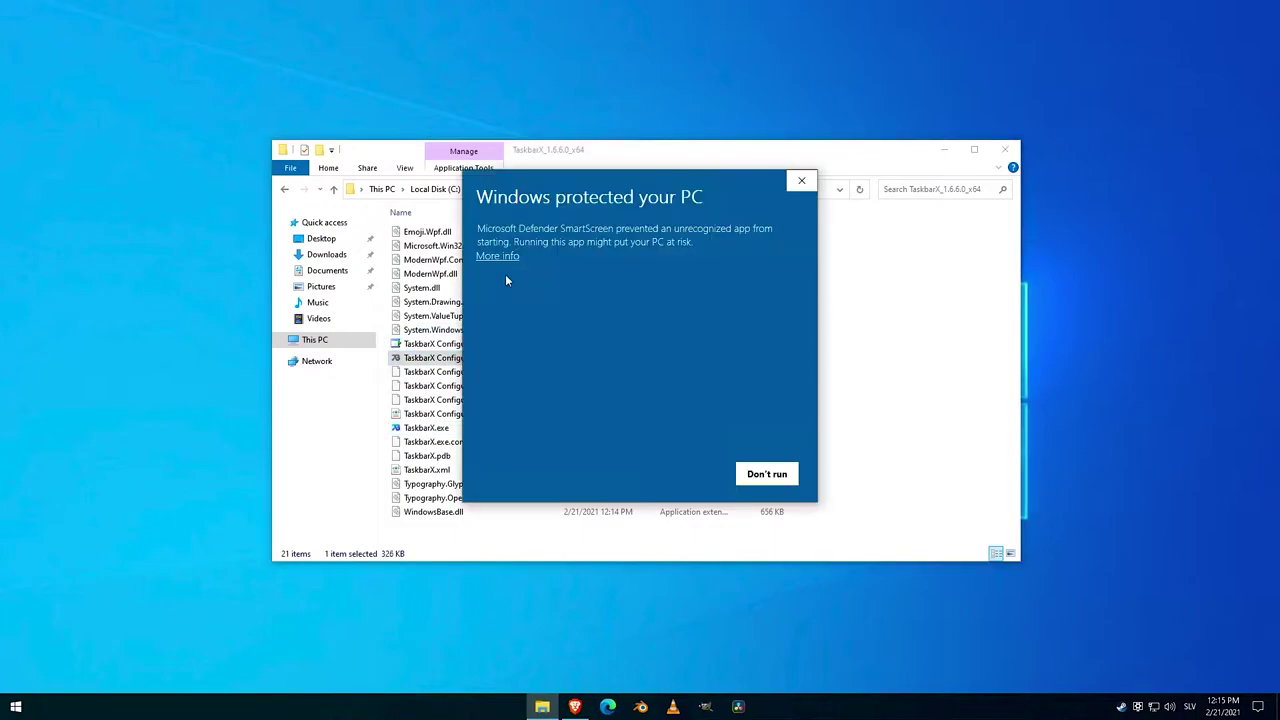
click(498, 256)
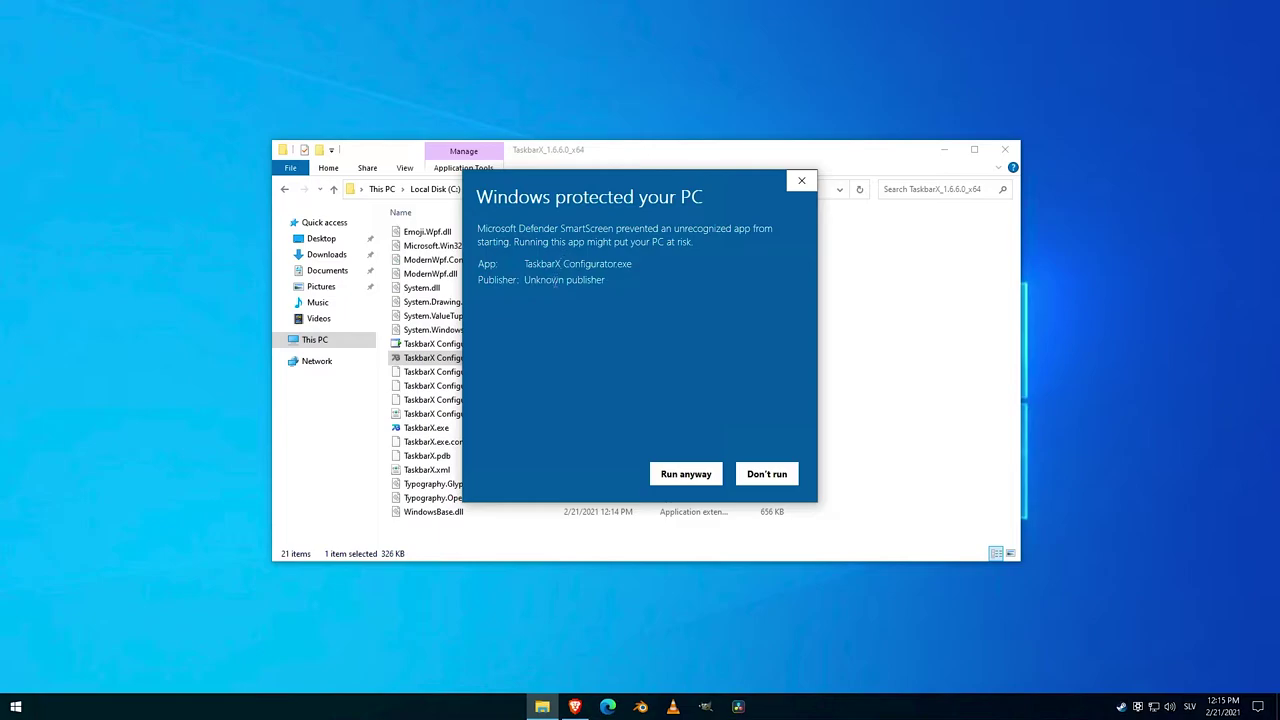
click(700, 478)
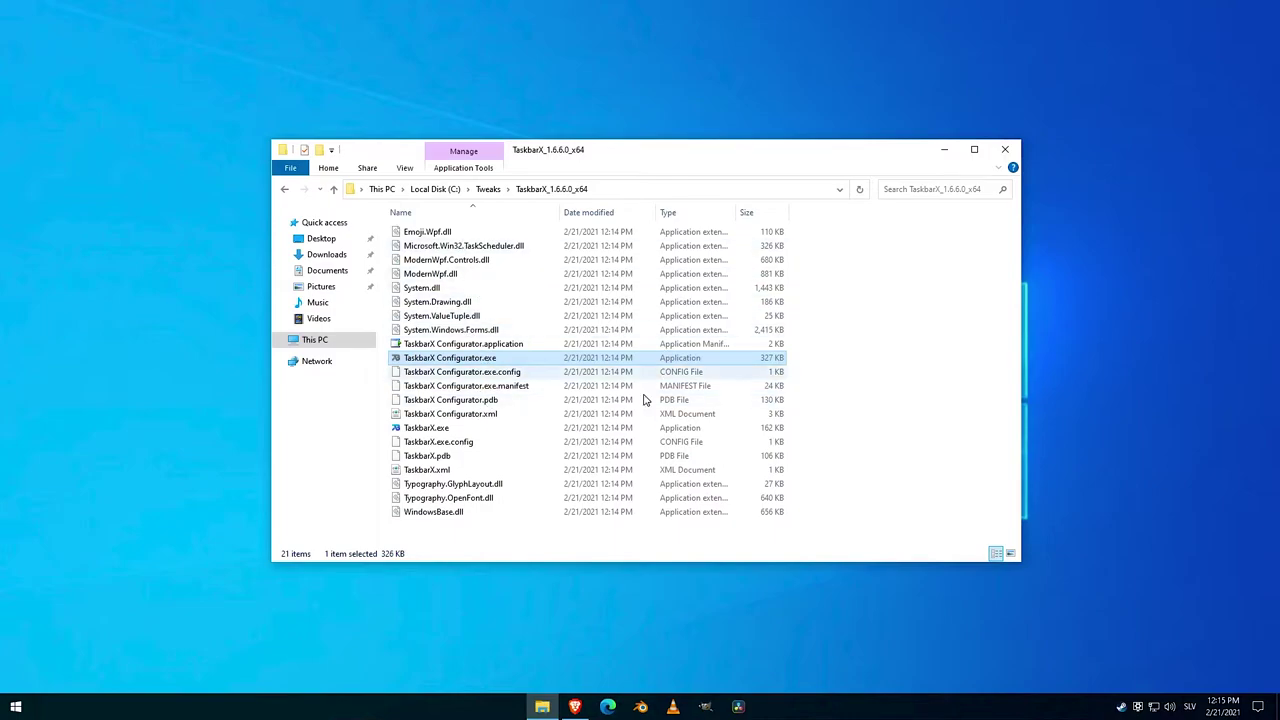
click(944, 152)
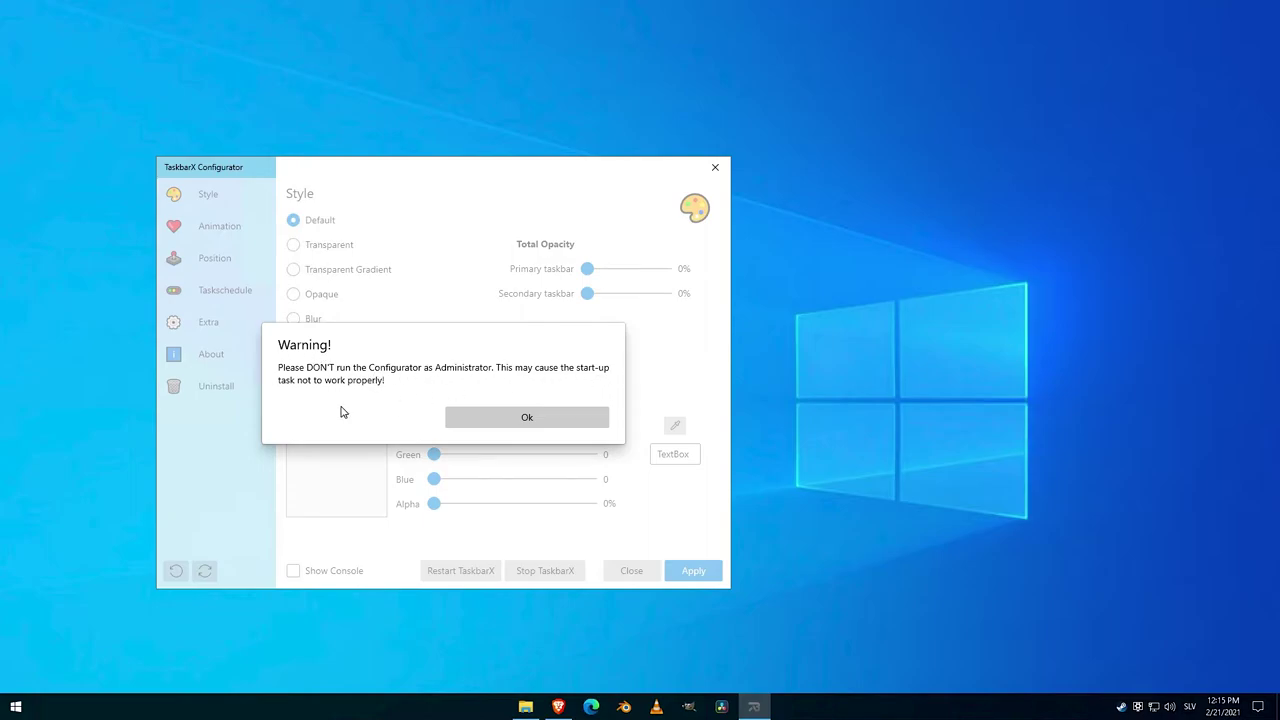
click(523, 417)
drag(482, 177, 654, 143)
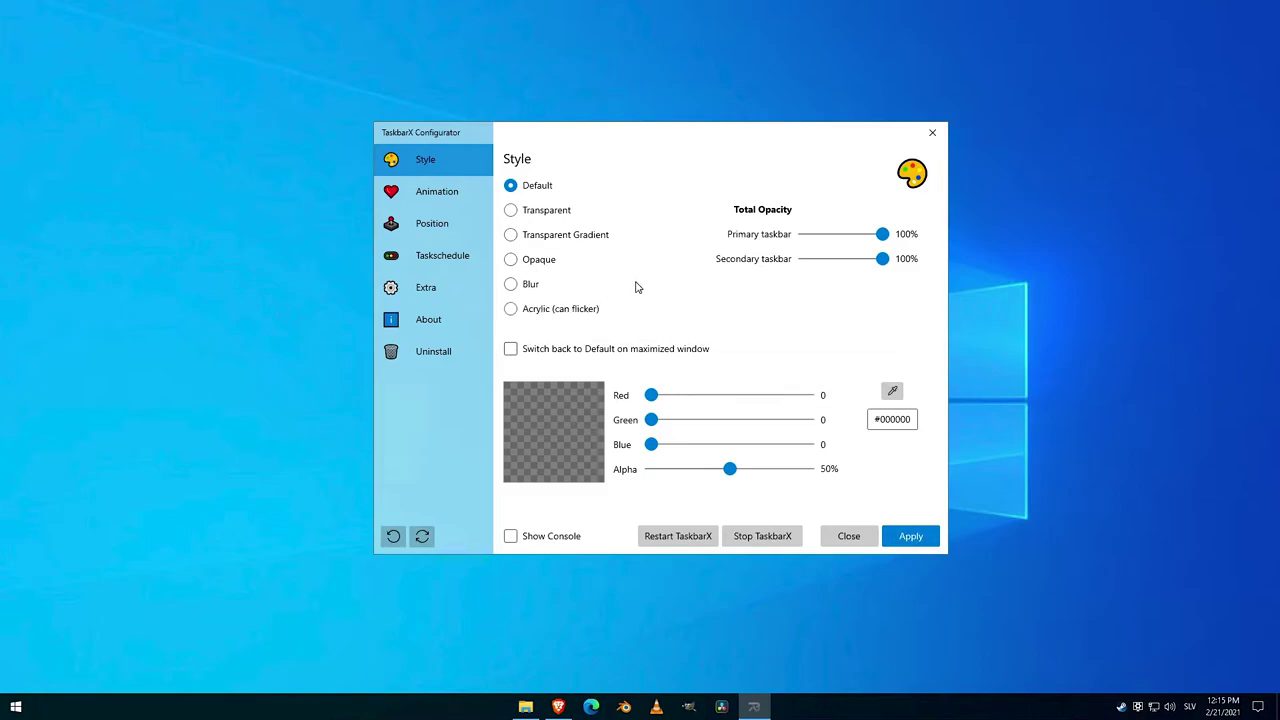
Choose the Transparent taskbar style and enable pausing the looper when a fullscreen app is running.
click(514, 211)
click(447, 195)
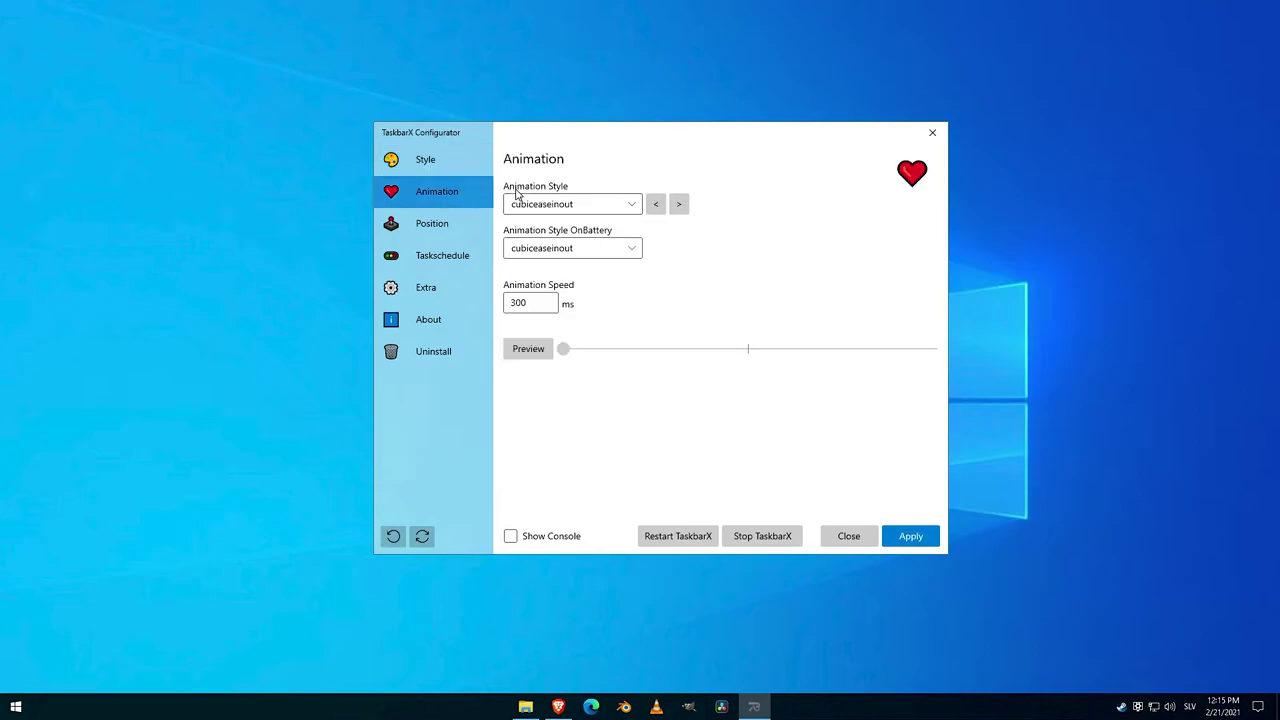
click(447, 226)
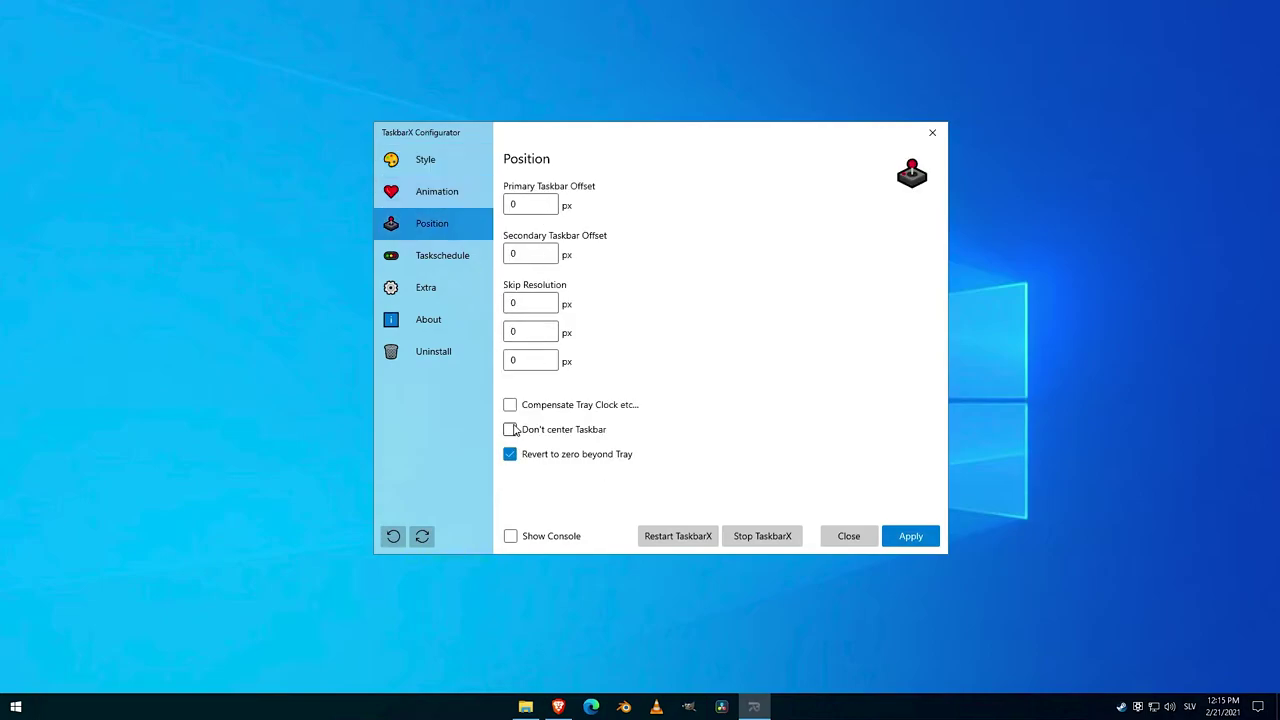
click(455, 262)
click(462, 300)
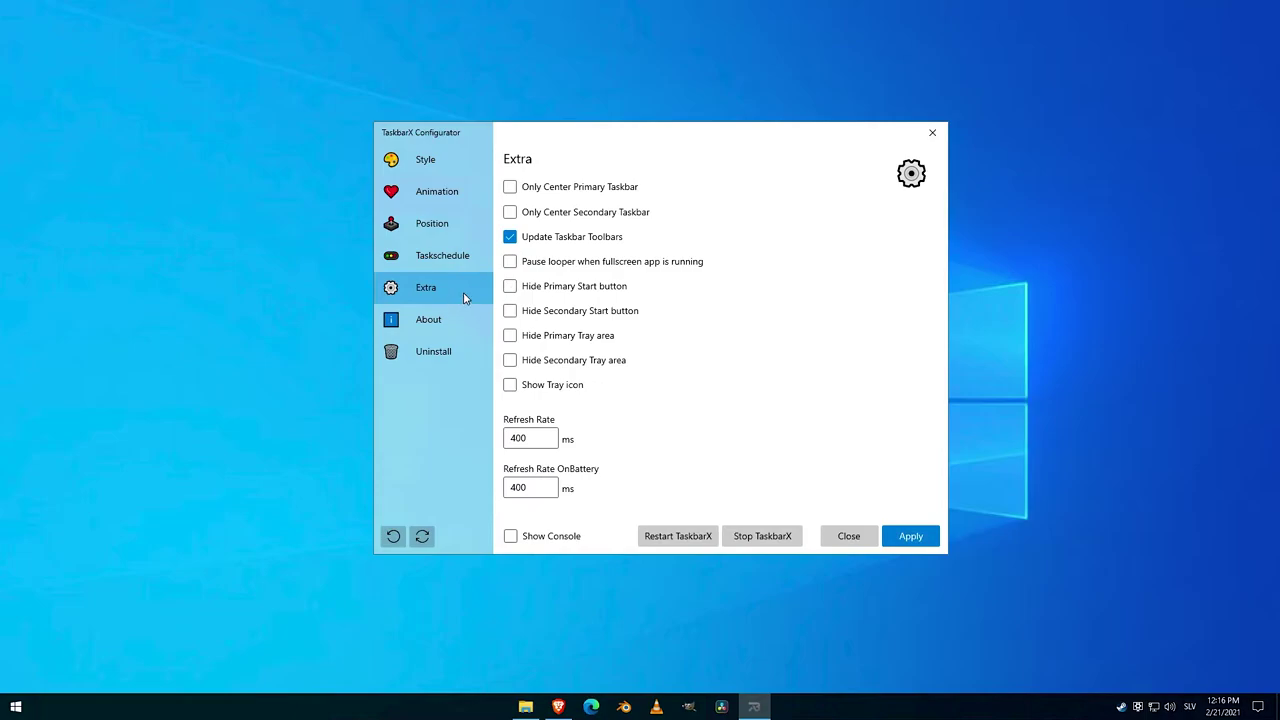
click(580, 268)
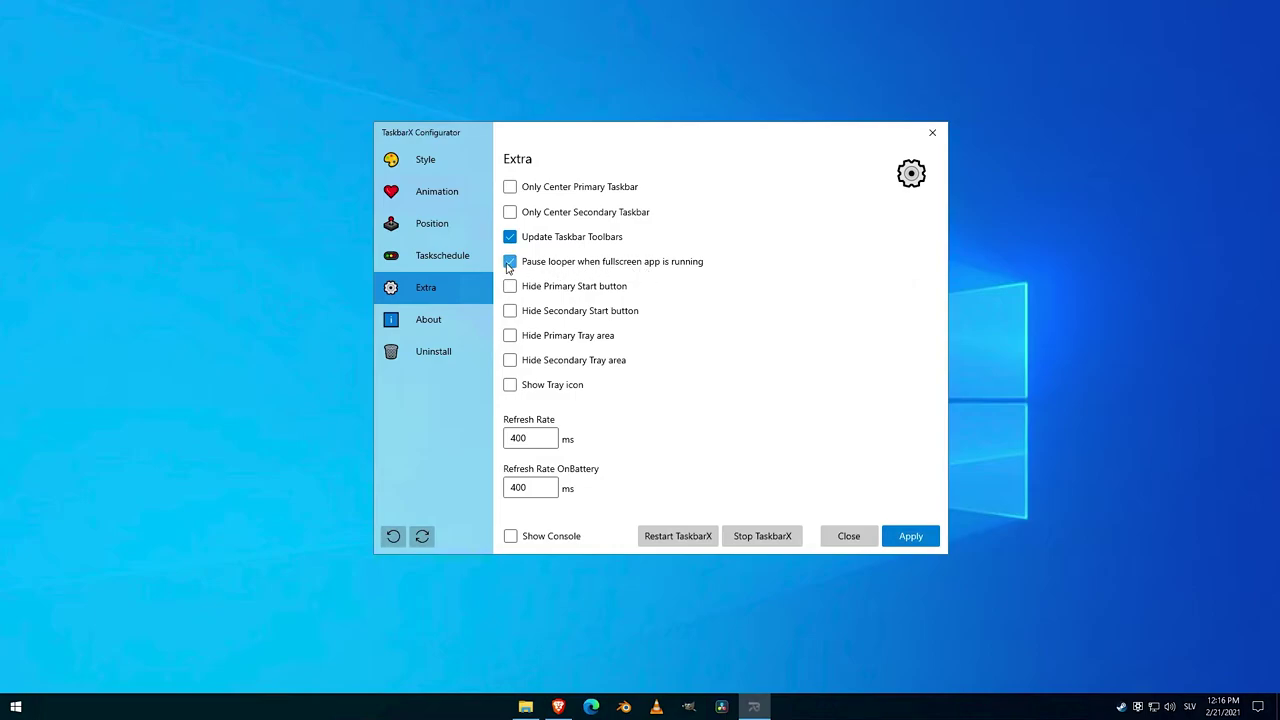
Review the remaining configurator pages, return to the Style settings, apply the TaskbarX changes and close the configurator.
click(455, 320)
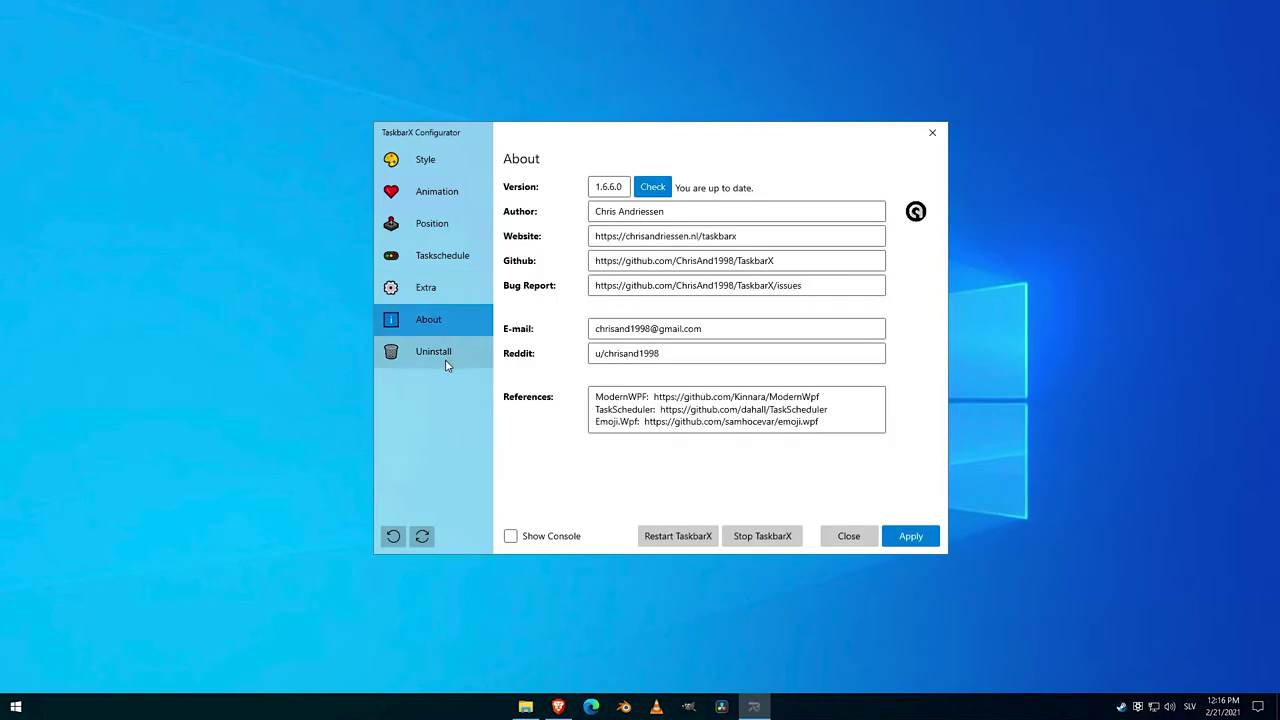
click(446, 362)
click(428, 160)
click(895, 535)
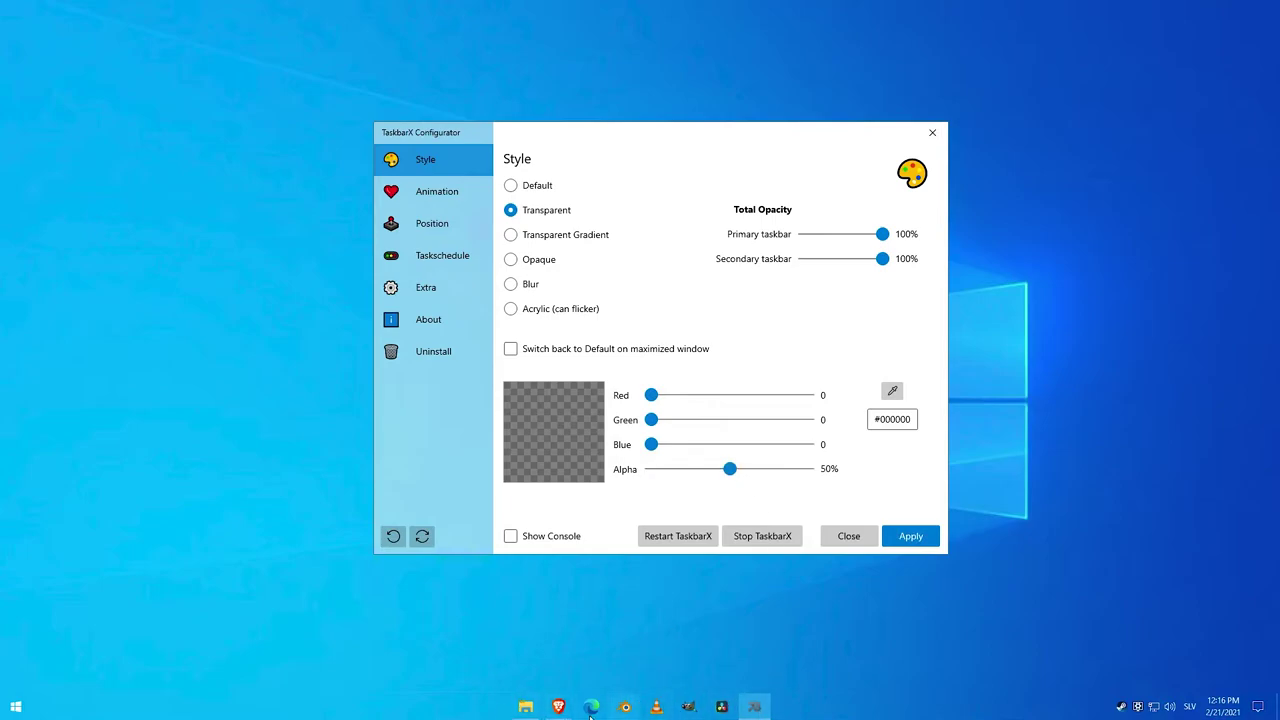
click(931, 134)
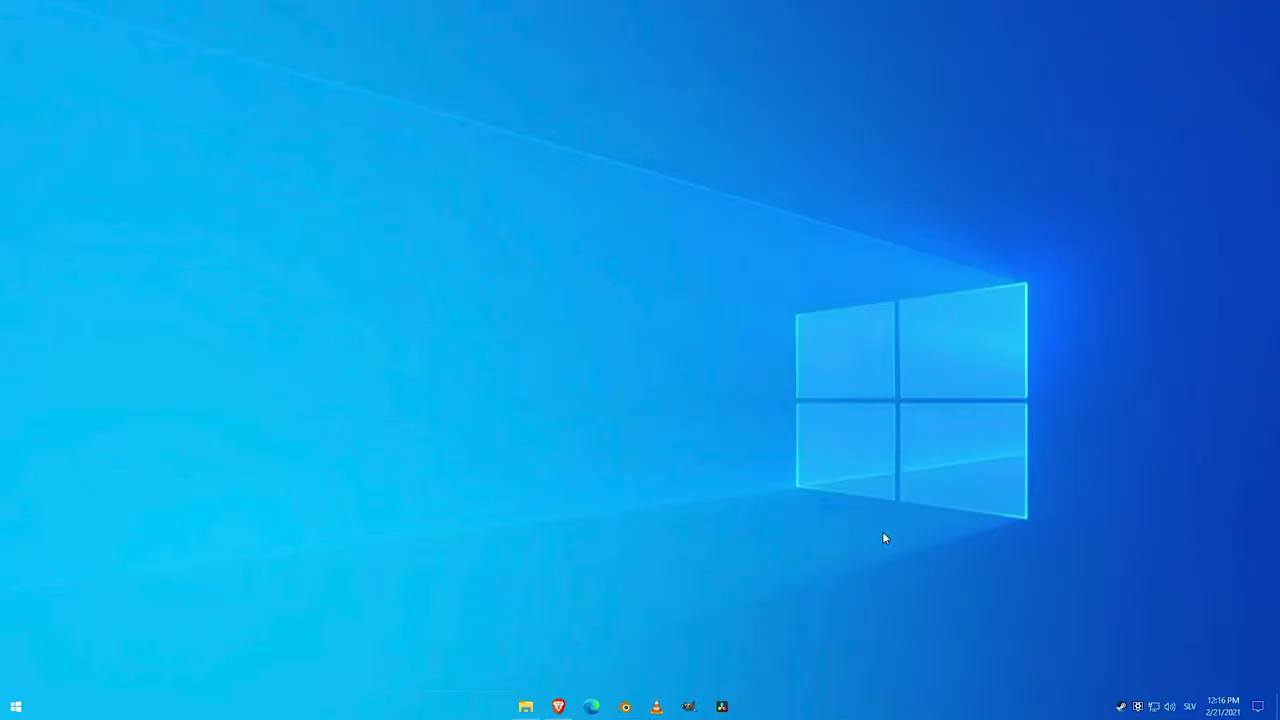
Open Wallpaper Engine, set the Arsenal wallpaper and minimize the window to view it on the desktop.
click(1138, 706)
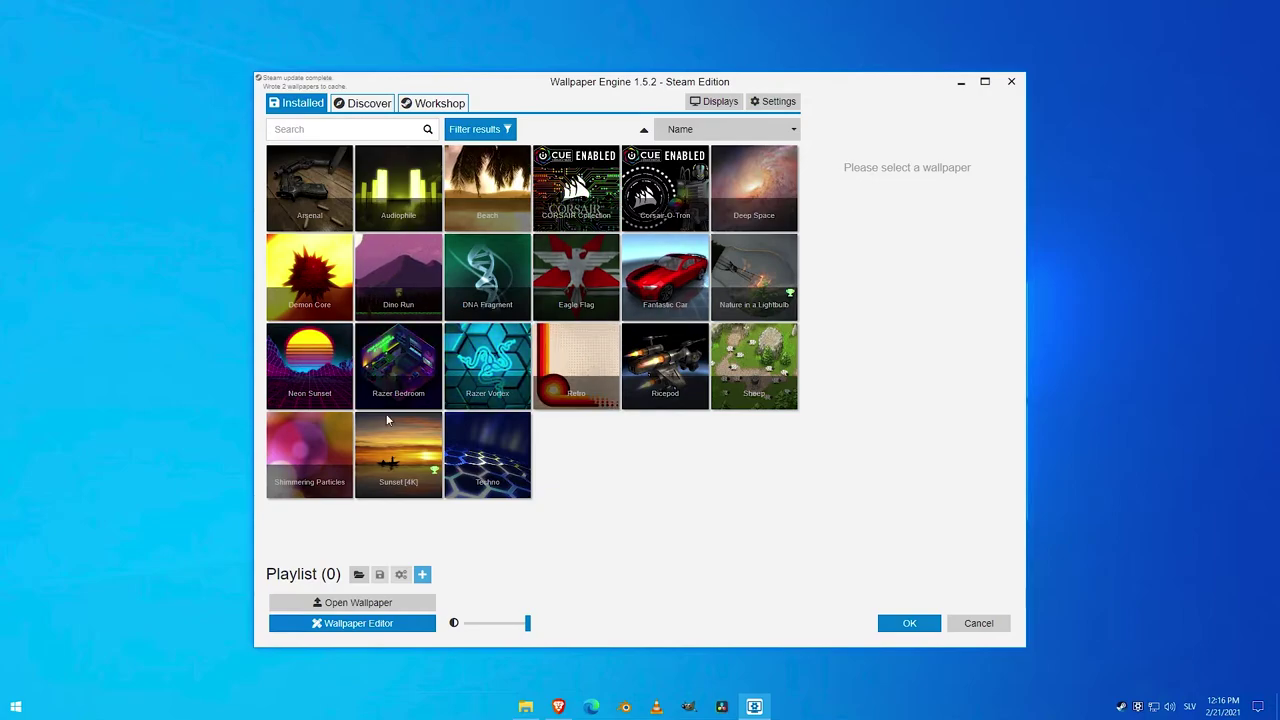
click(340, 196)
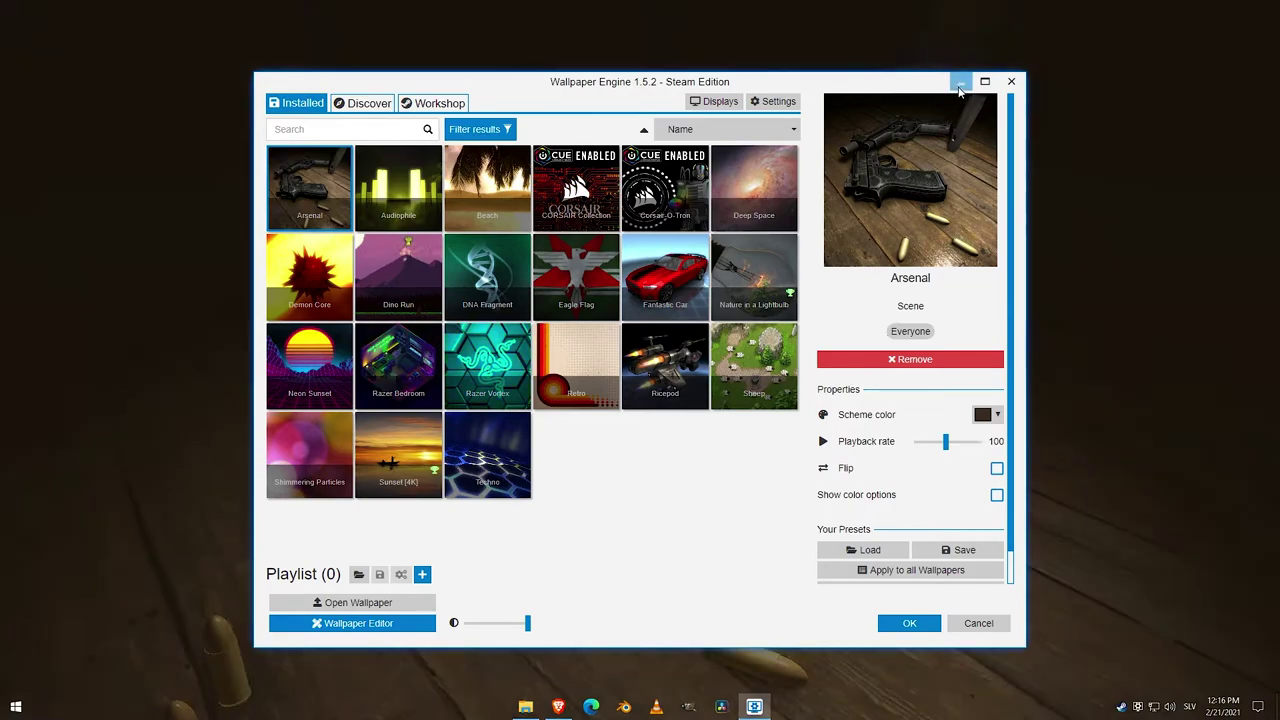
click(959, 82)
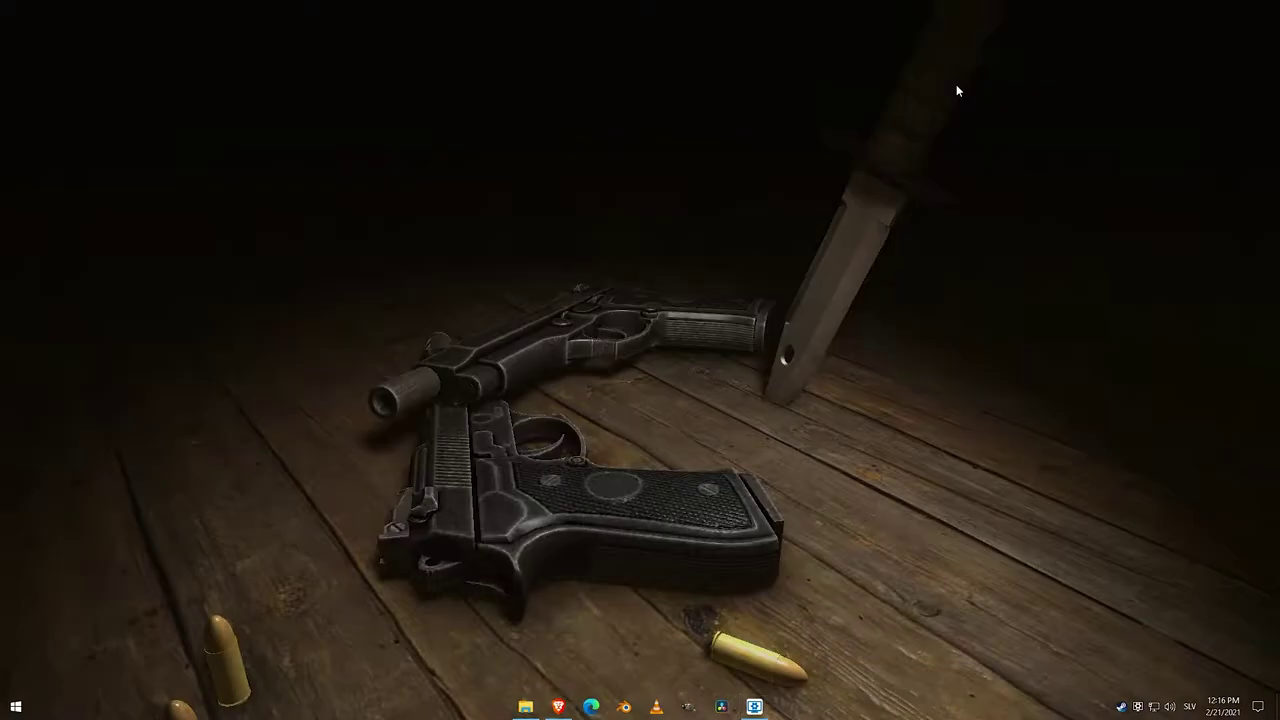
Try the Beach wallpaper from Wallpaper Engine and show the desktop to preview it.
click(754, 707)
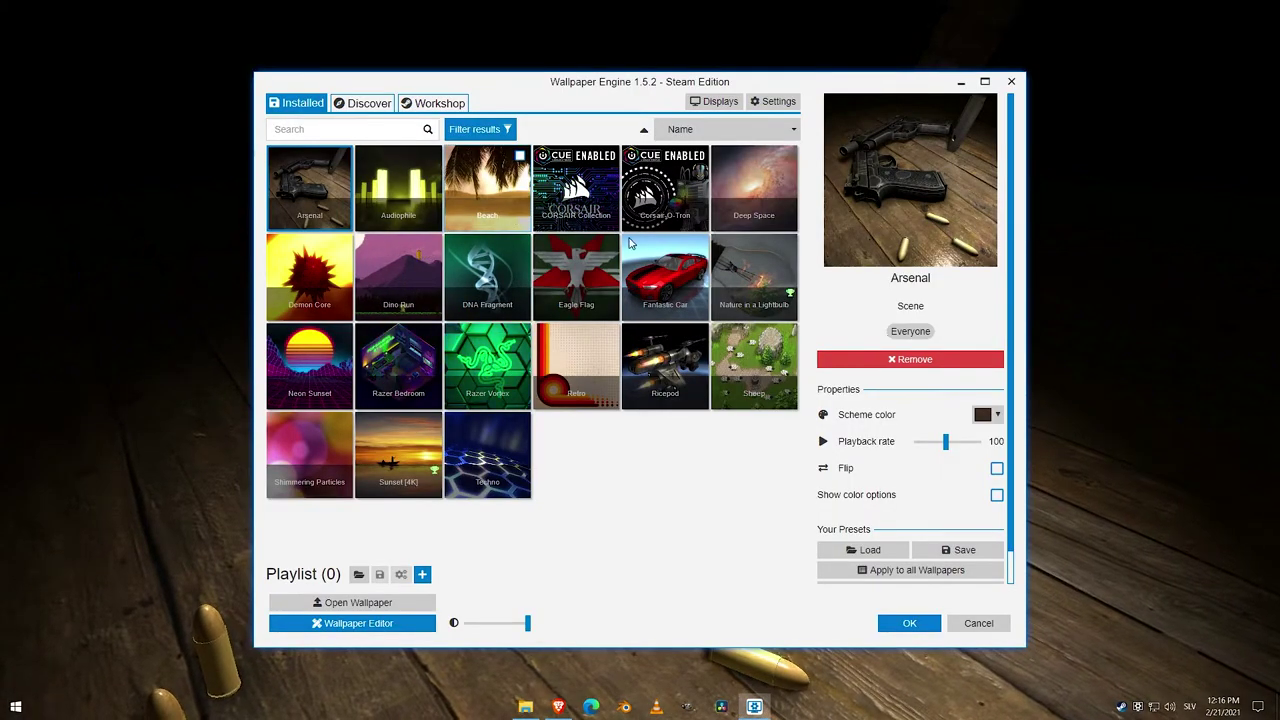
click(506, 216)
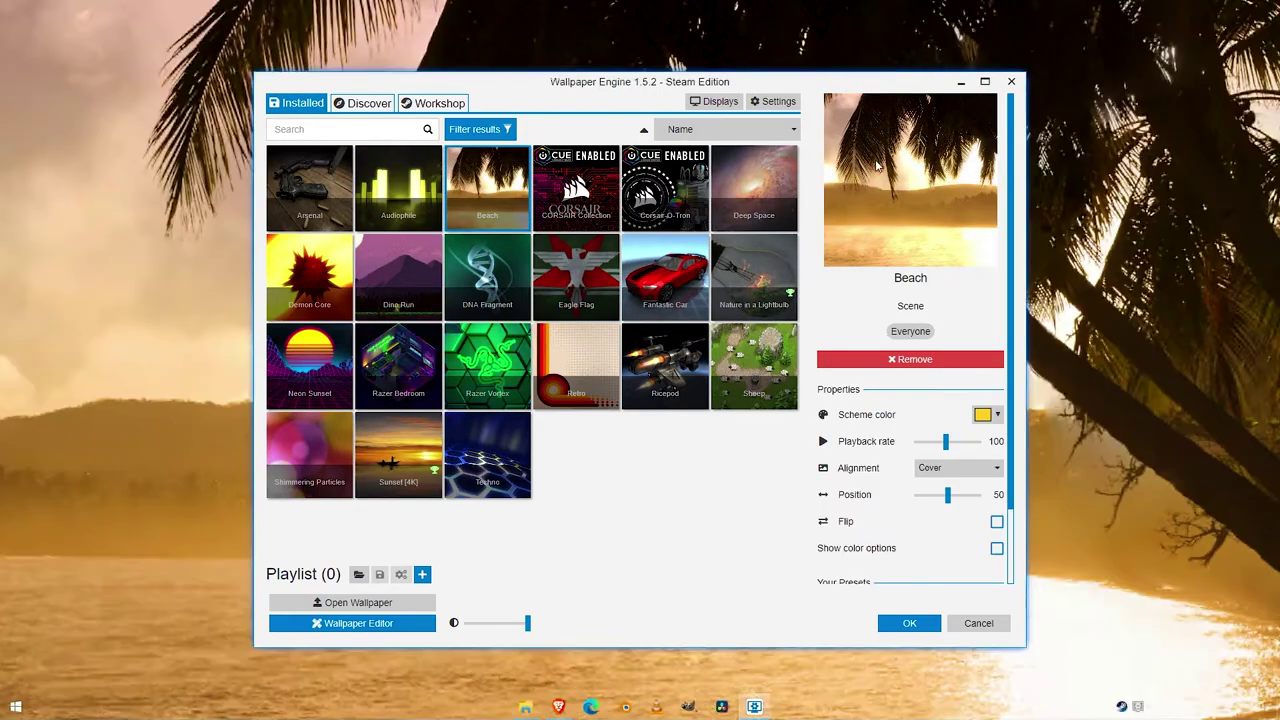
key(super+d)
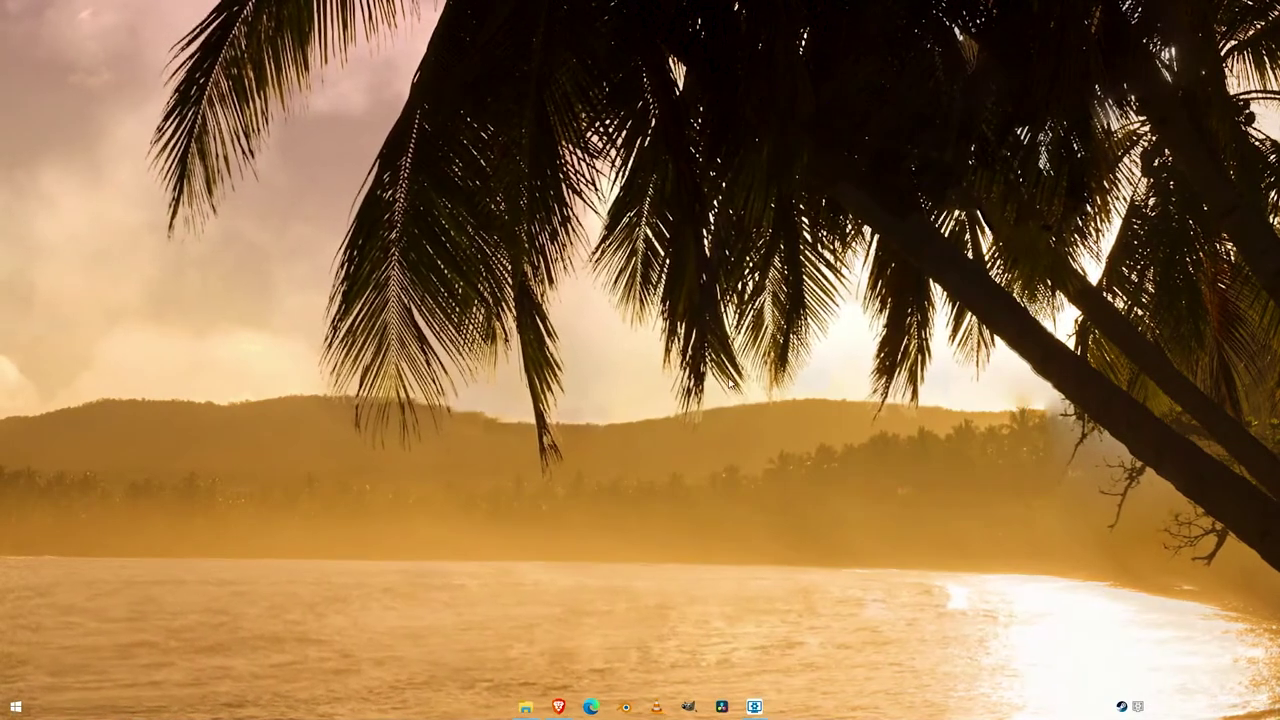
Set Nature in a Lightbulb as the wallpaper in Wallpaper Engine and minimize its window.
click(755, 708)
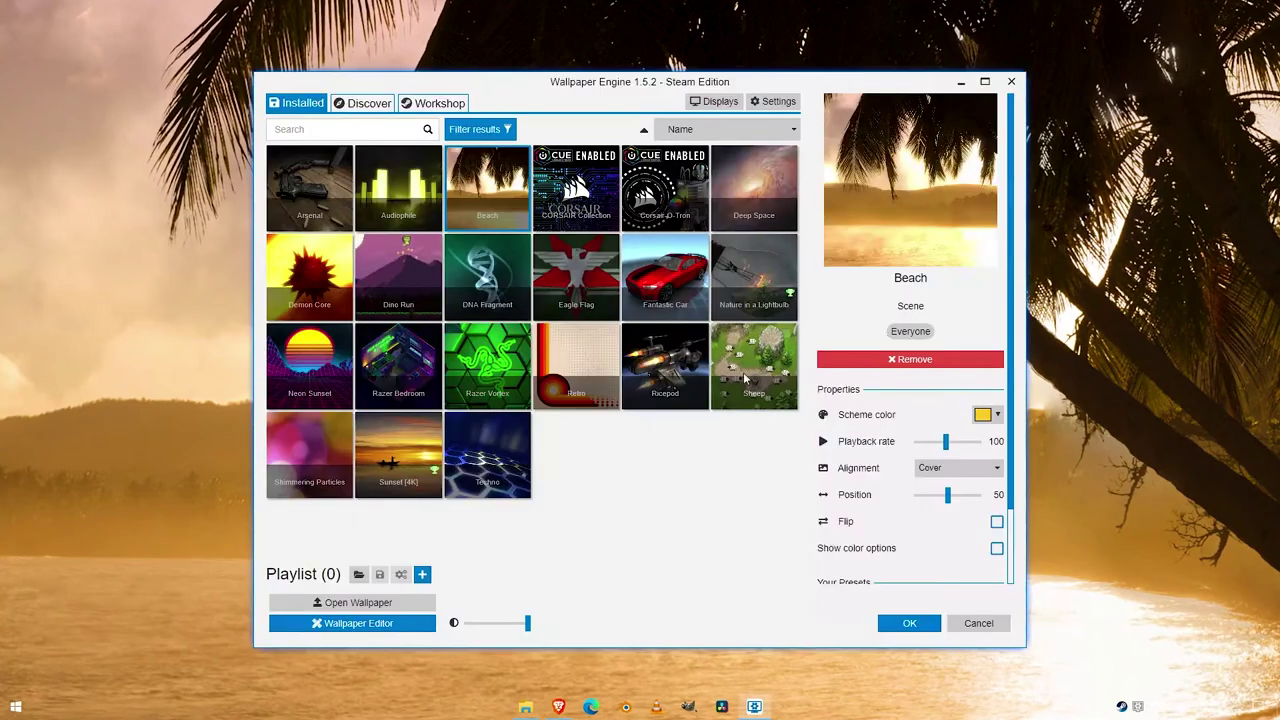
click(750, 284)
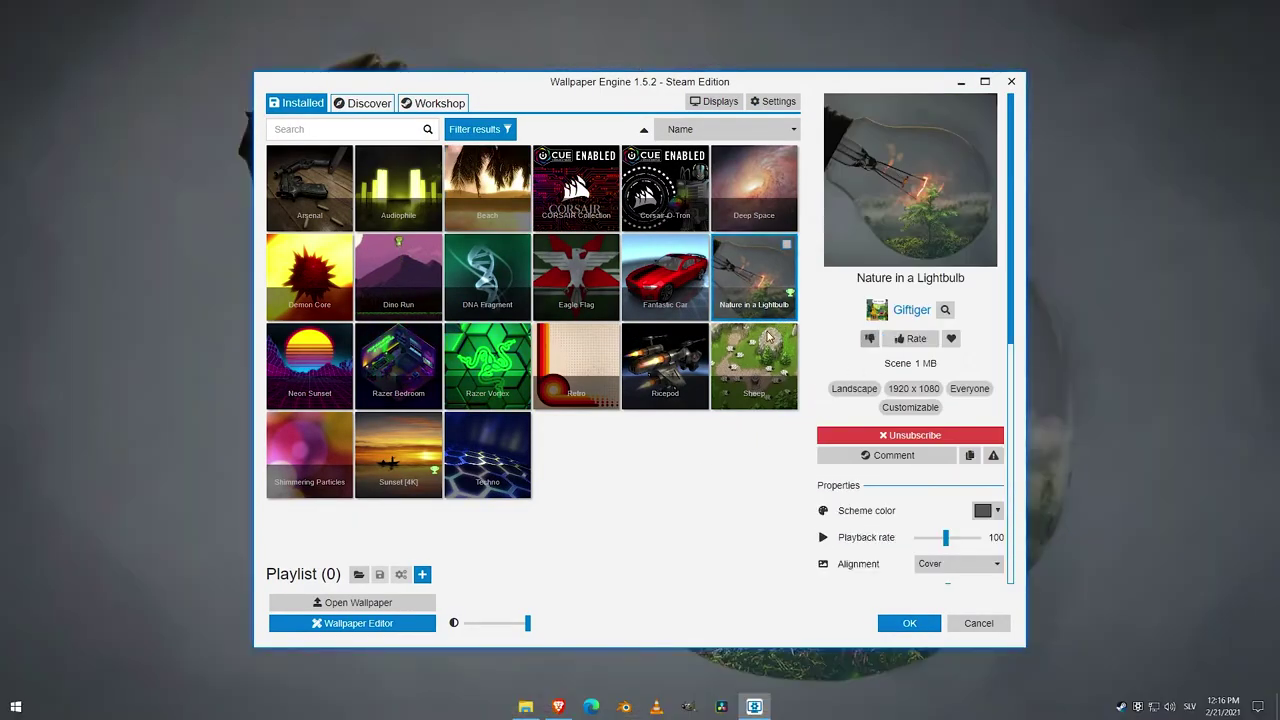
click(960, 83)
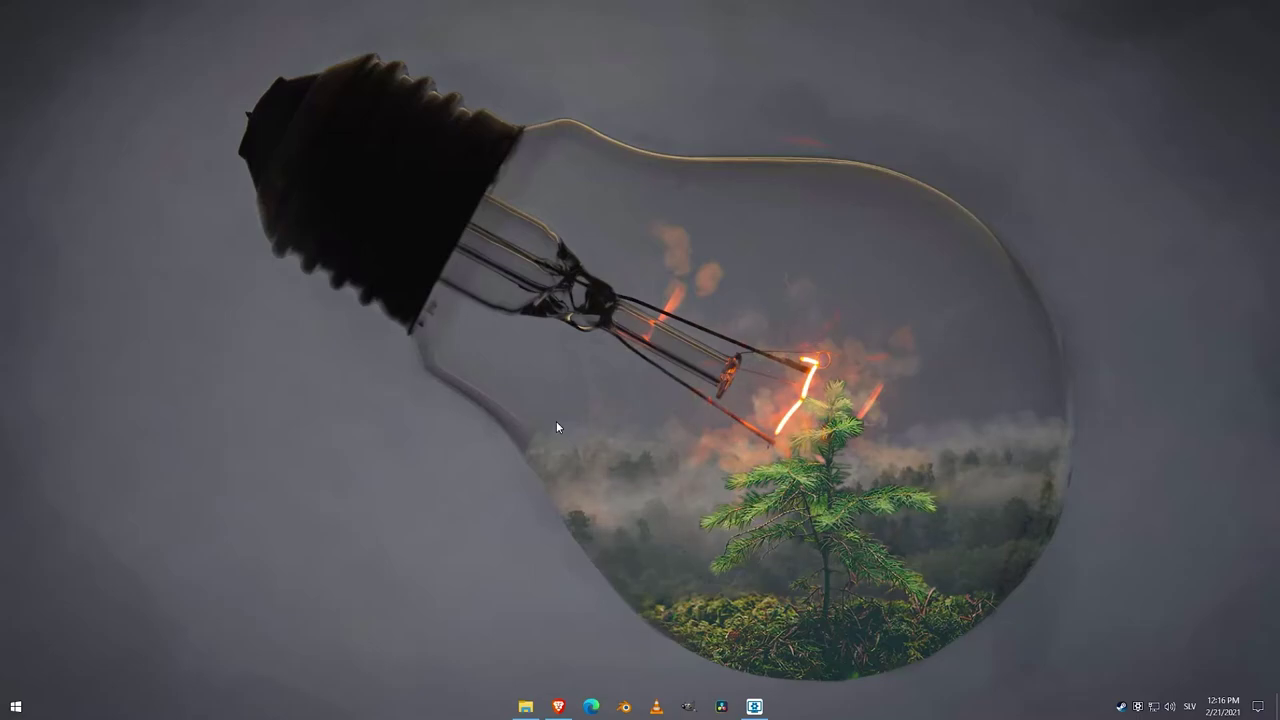
right_click(708, 337)
click(760, 376)
right_click(710, 296)
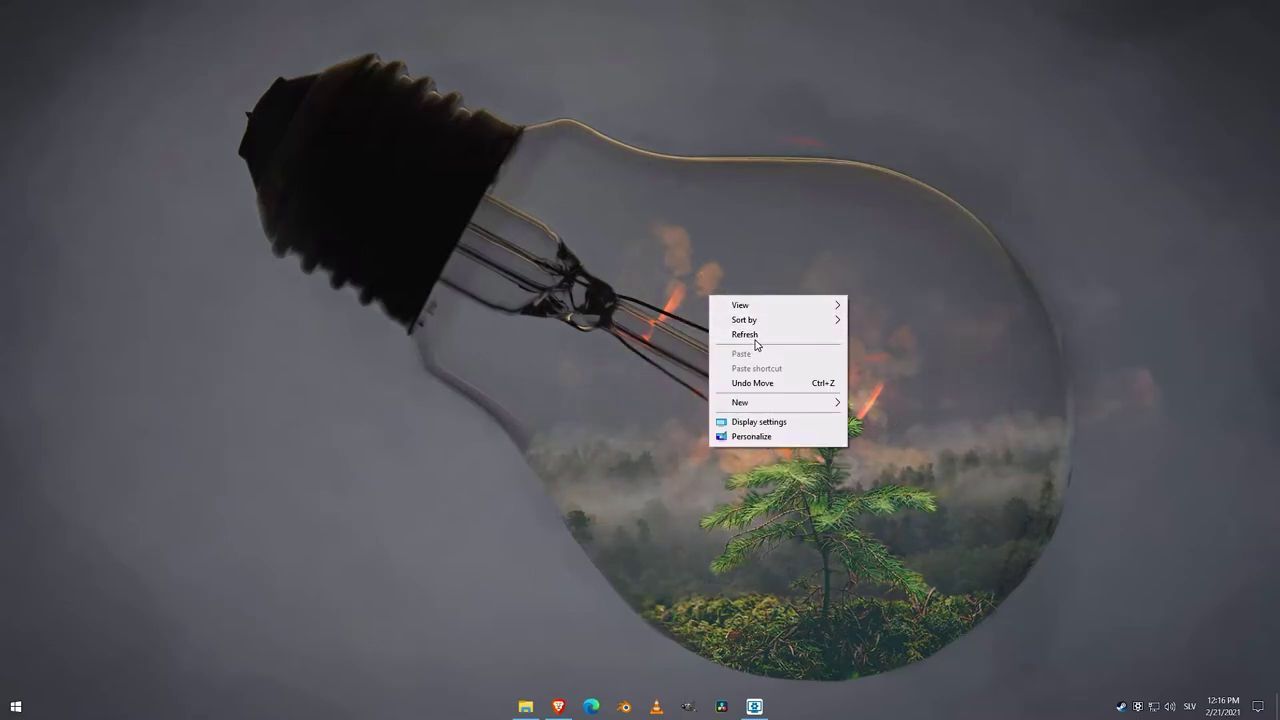
click(750, 336)
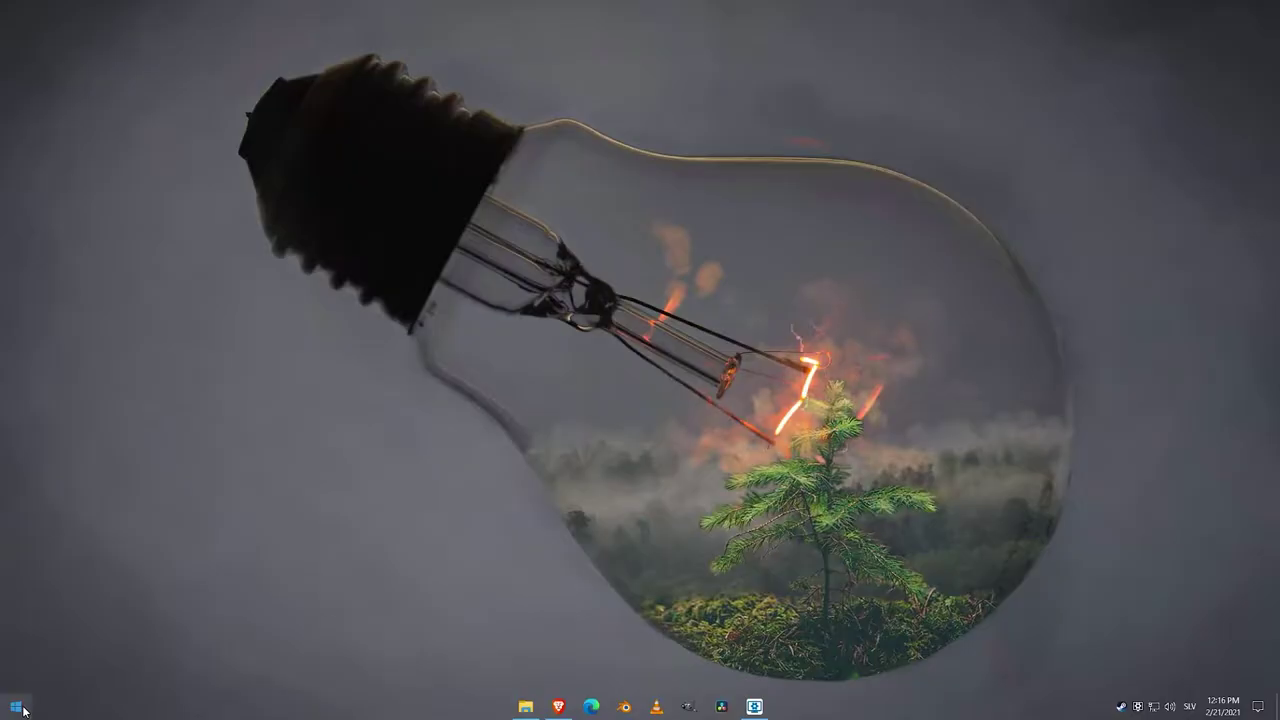
Open the Start menu, look through its app list and widen it to make room for tiles.
key(super)
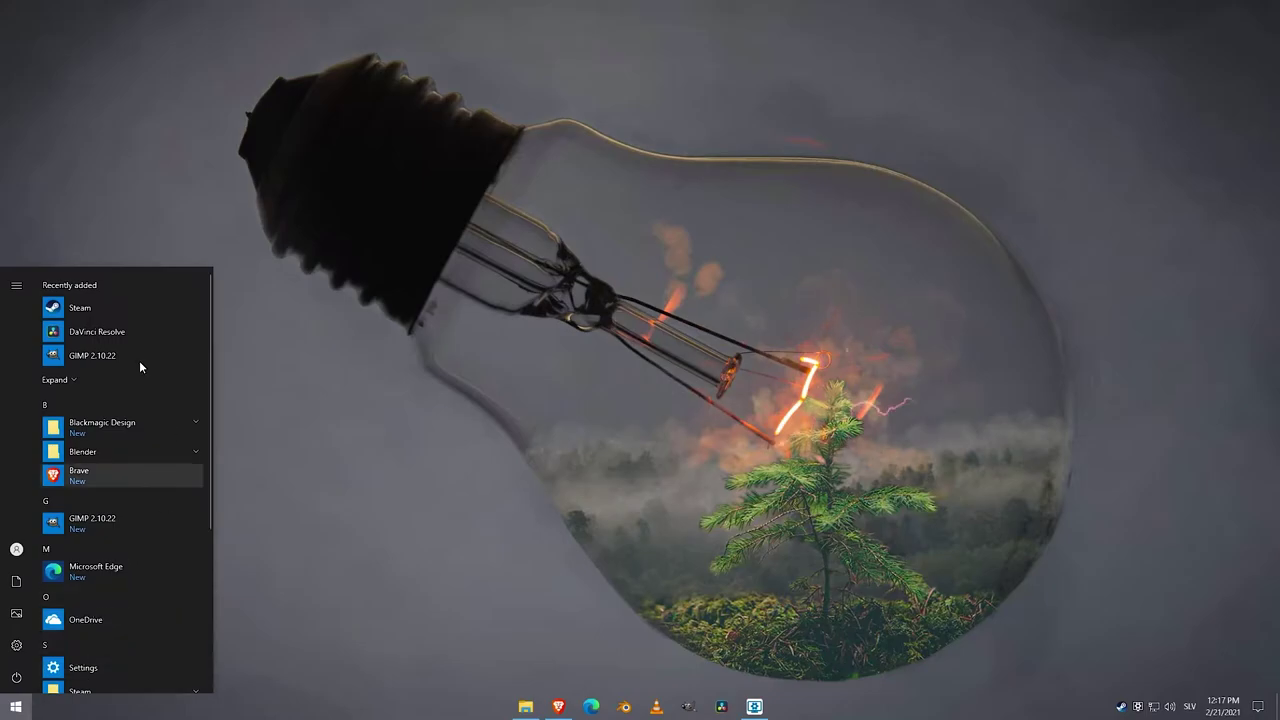
scroll(122, 450, down, 5)
scroll(119, 608, up, 5)
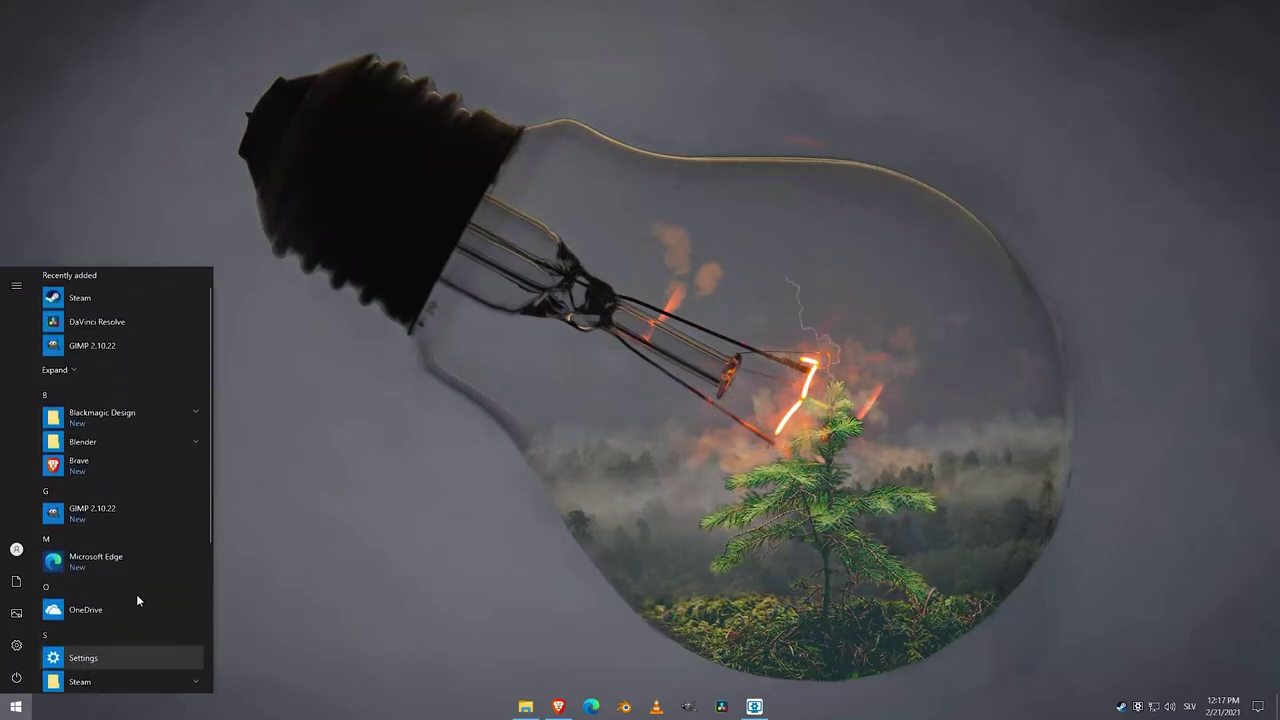
drag(210, 465, 421, 451)
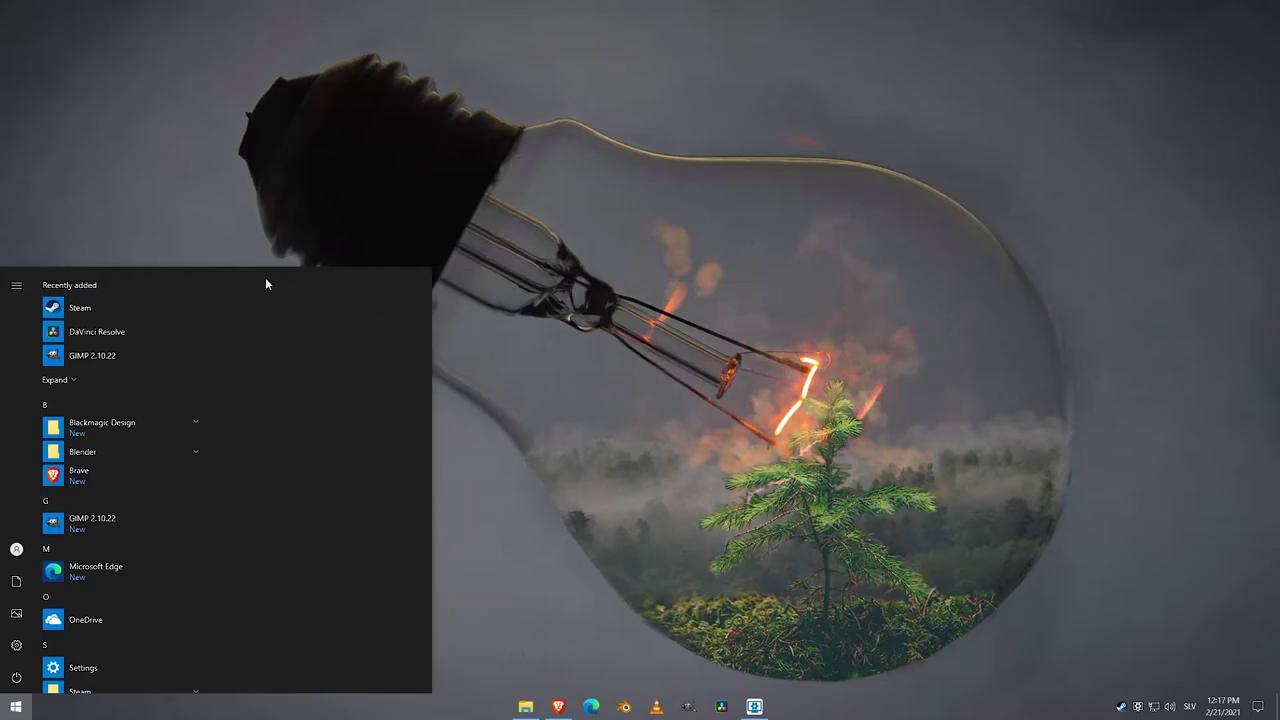
Pin Steam to the Start menu and name its tile group Games.
right_click(127, 307)
click(203, 323)
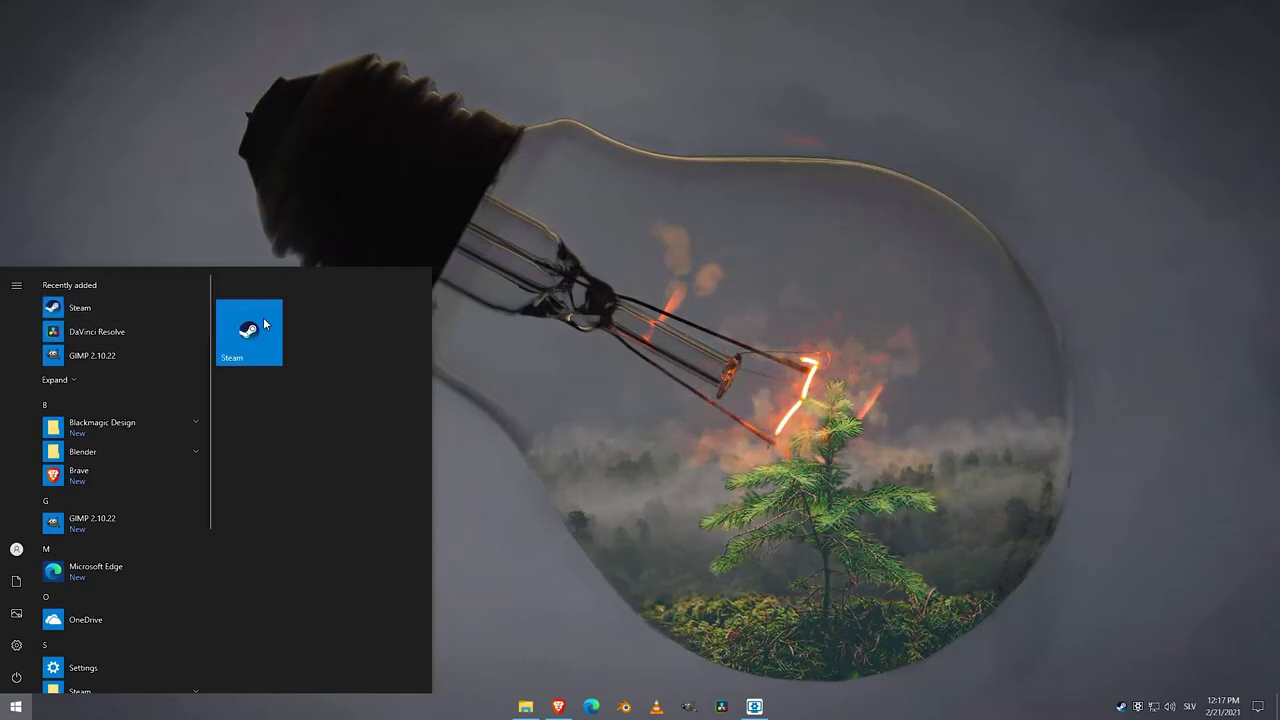
click(257, 286)
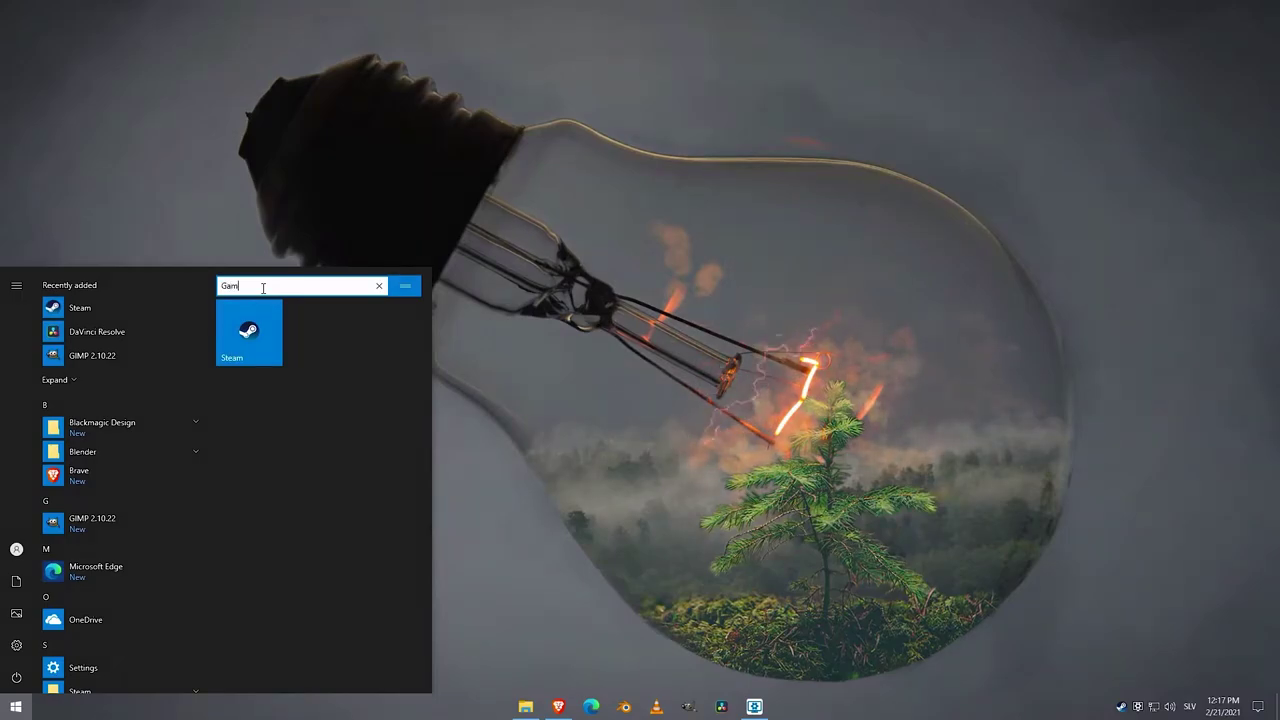
key(Return)
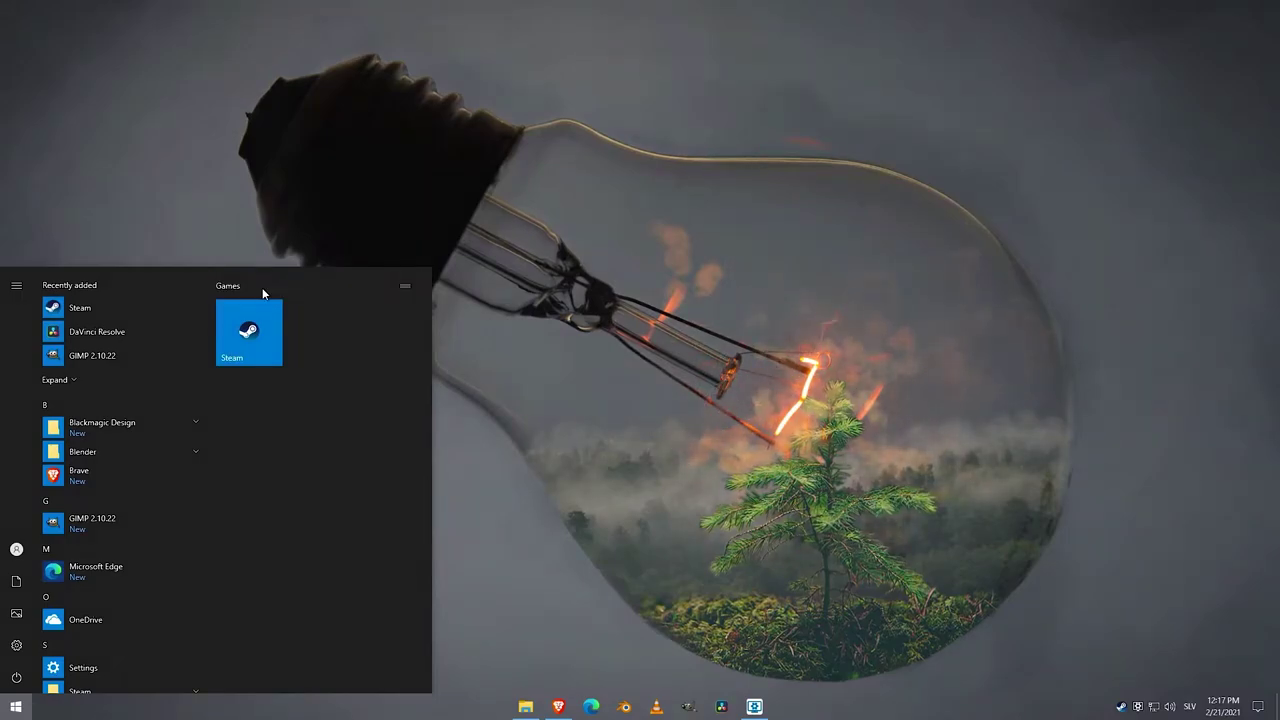
Pin DaVinci Resolve from the Blackmagic Design folder and GIMP 2.10.22 to the Start menu.
click(148, 428)
right_click(142, 454)
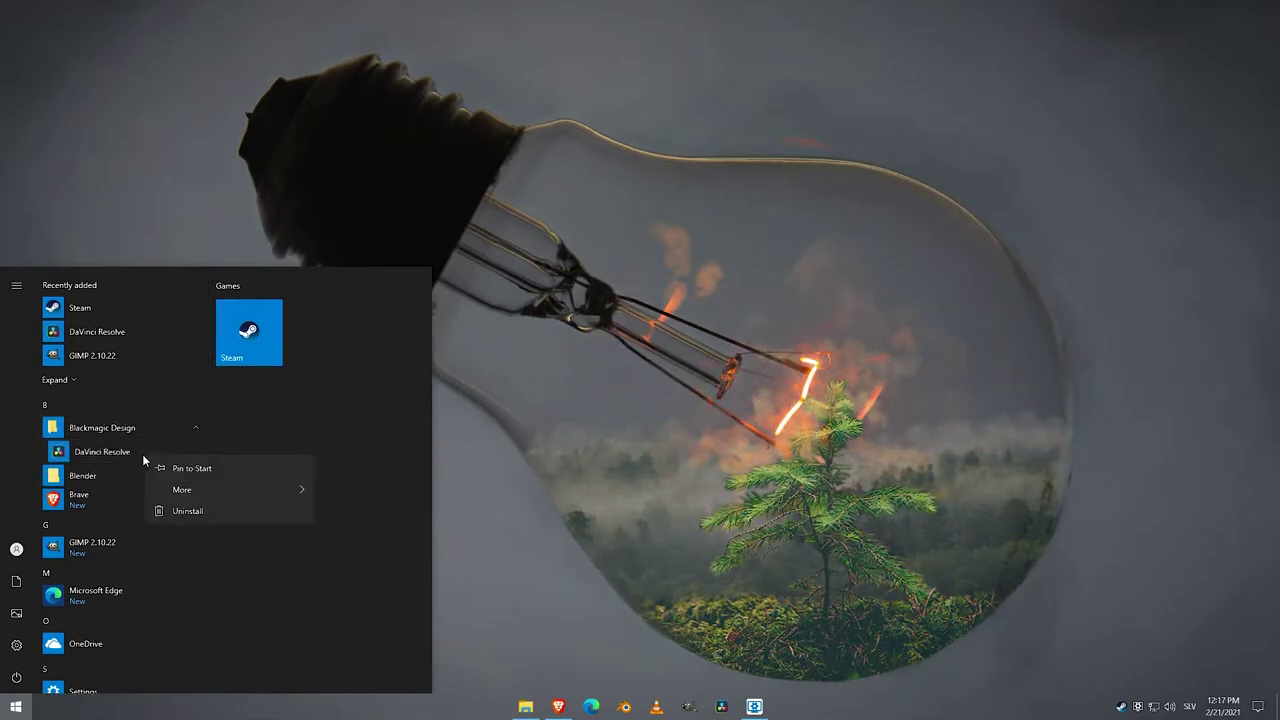
click(219, 469)
scroll(140, 494, down, 1)
right_click(136, 489)
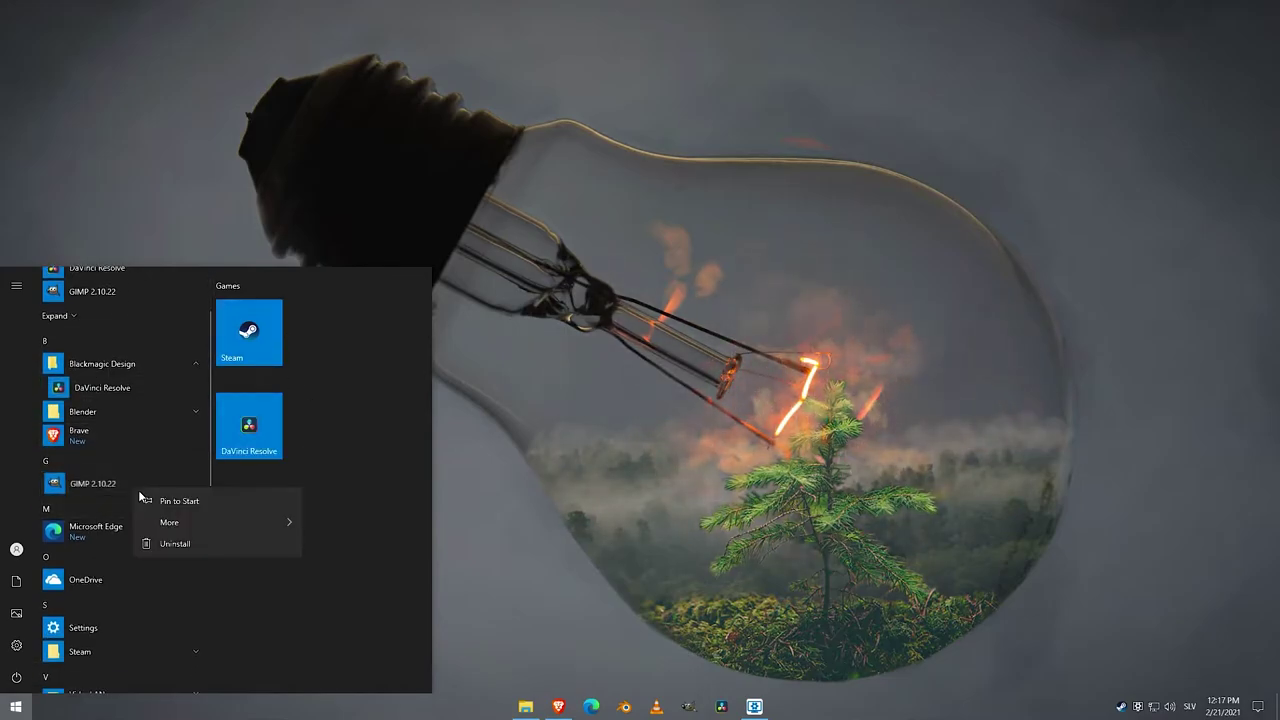
click(160, 501)
Name the tile group containing DaVinci Resolve and GIMP Productivity.
click(298, 379)
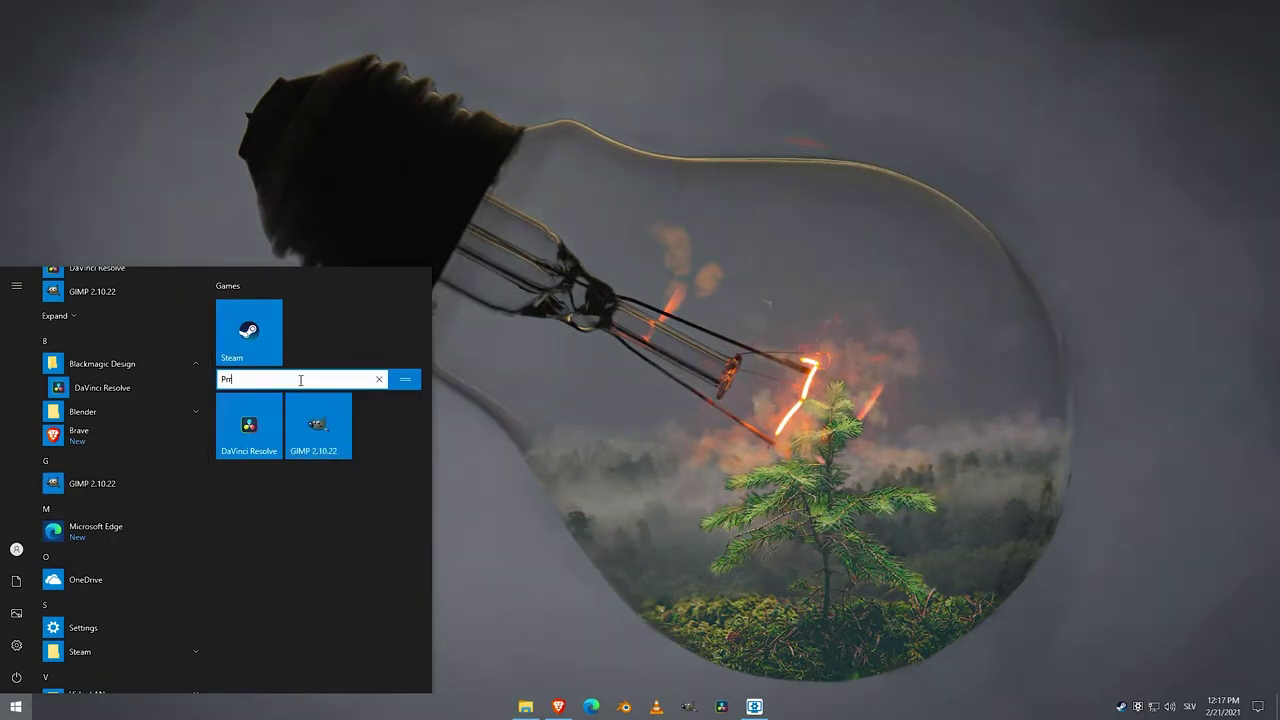
text(Prro)
key(BackSpace)
key(BackSpace)
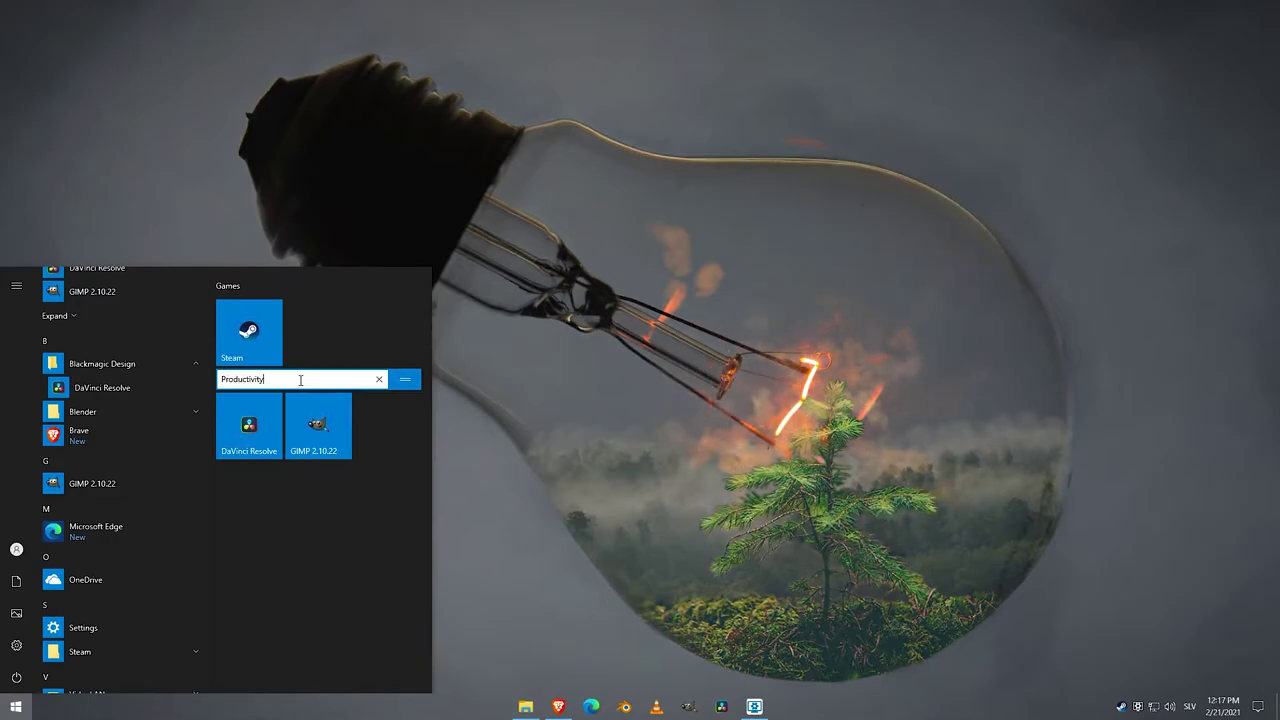
key(Return)
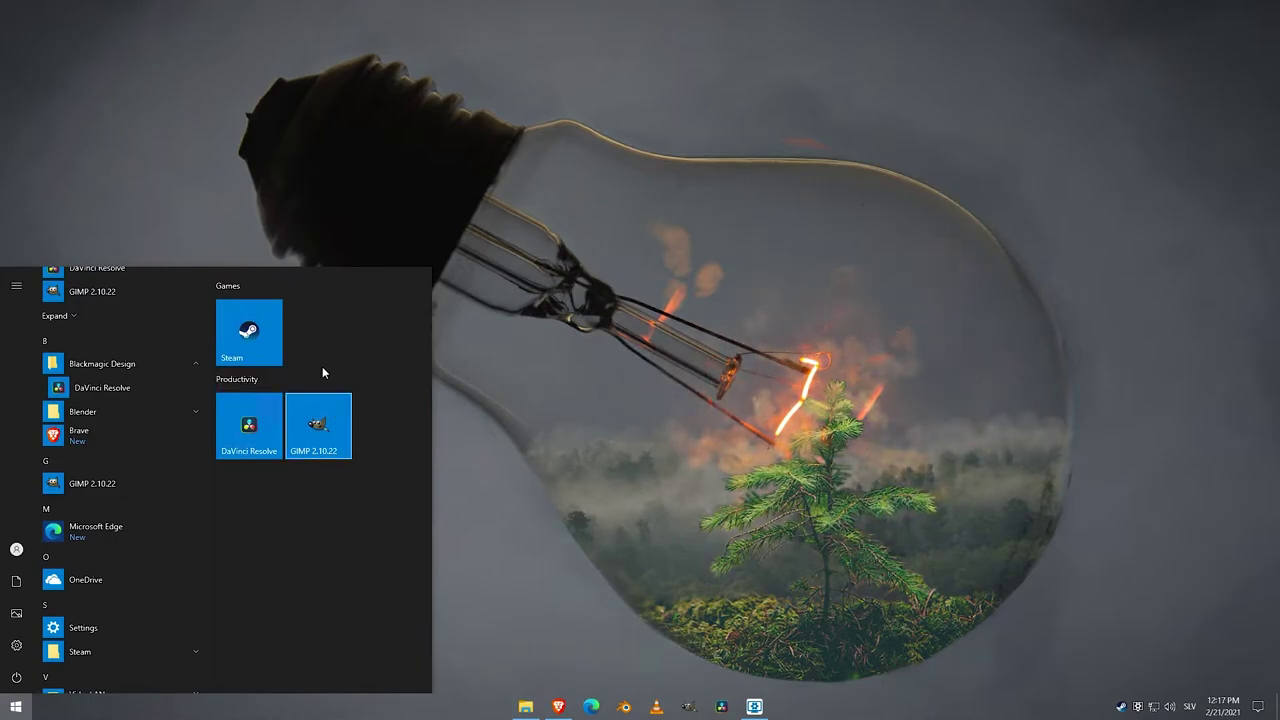
Pin VLC media player from the VideoLAN folder to the Start menu and place its tile beside GIMP in the Productivity group.
drag(409, 497, 327, 511)
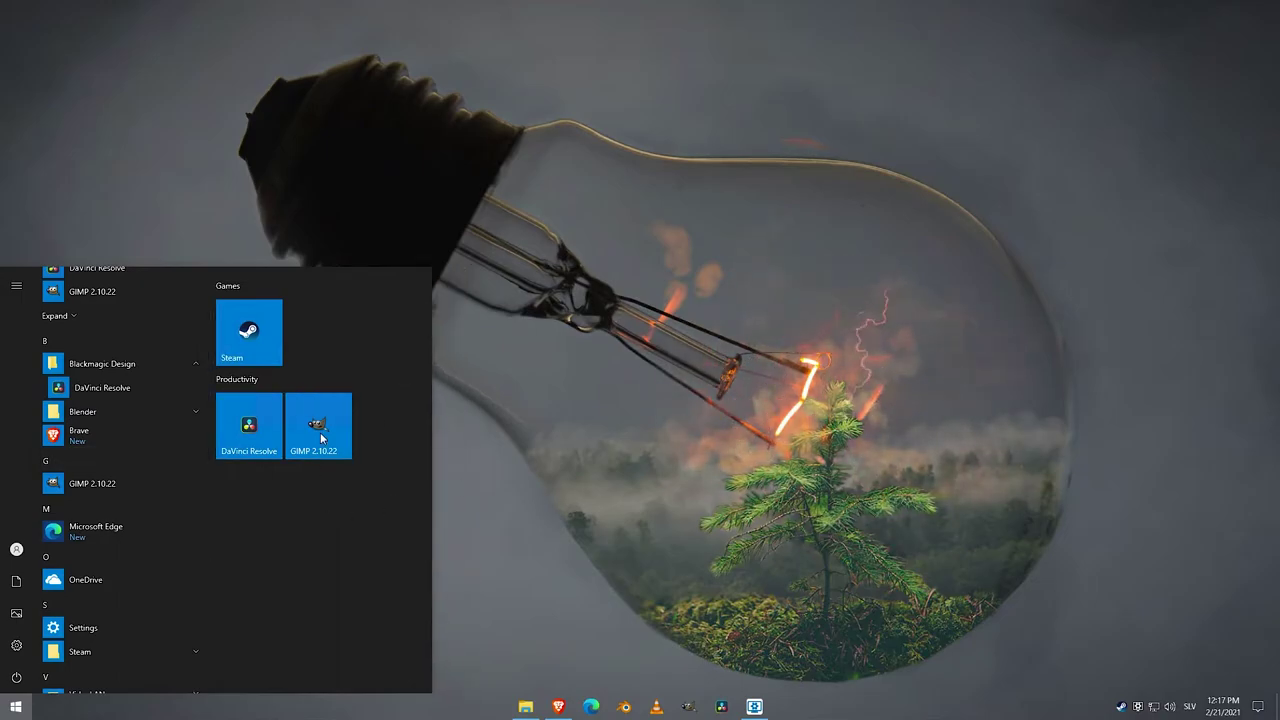
scroll(134, 528, down, 3)
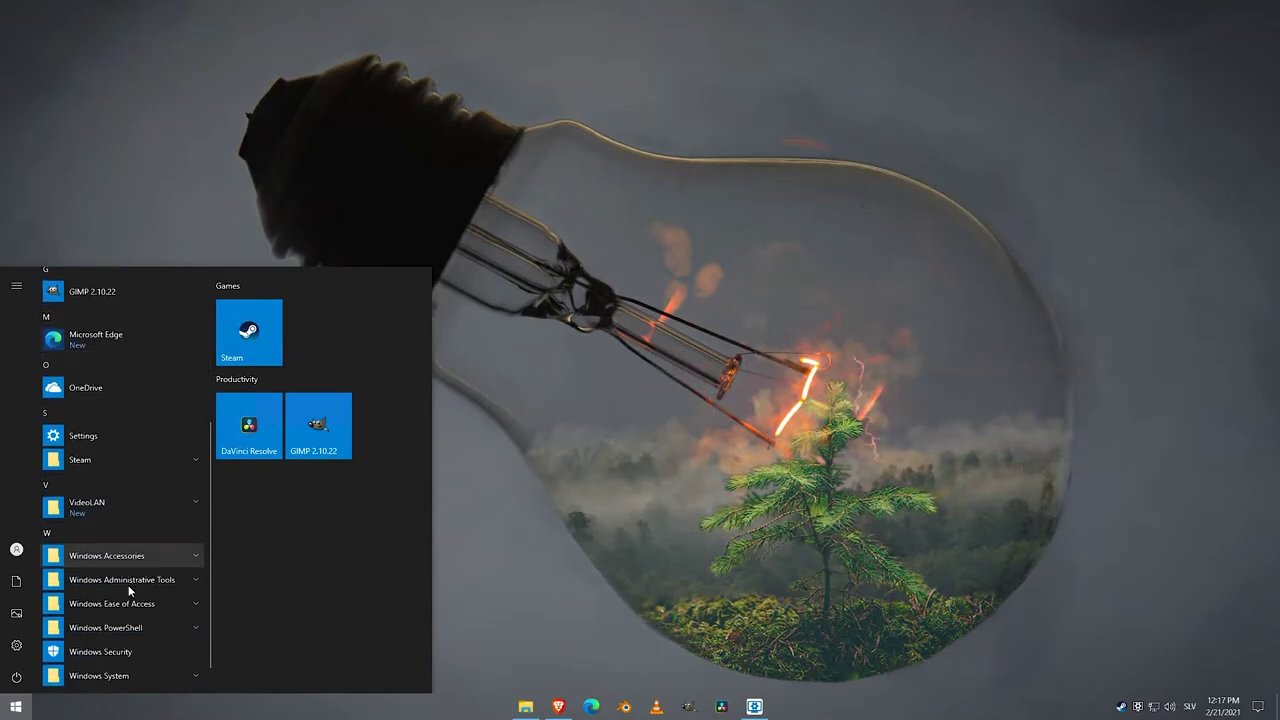
scroll(140, 590, up, 3)
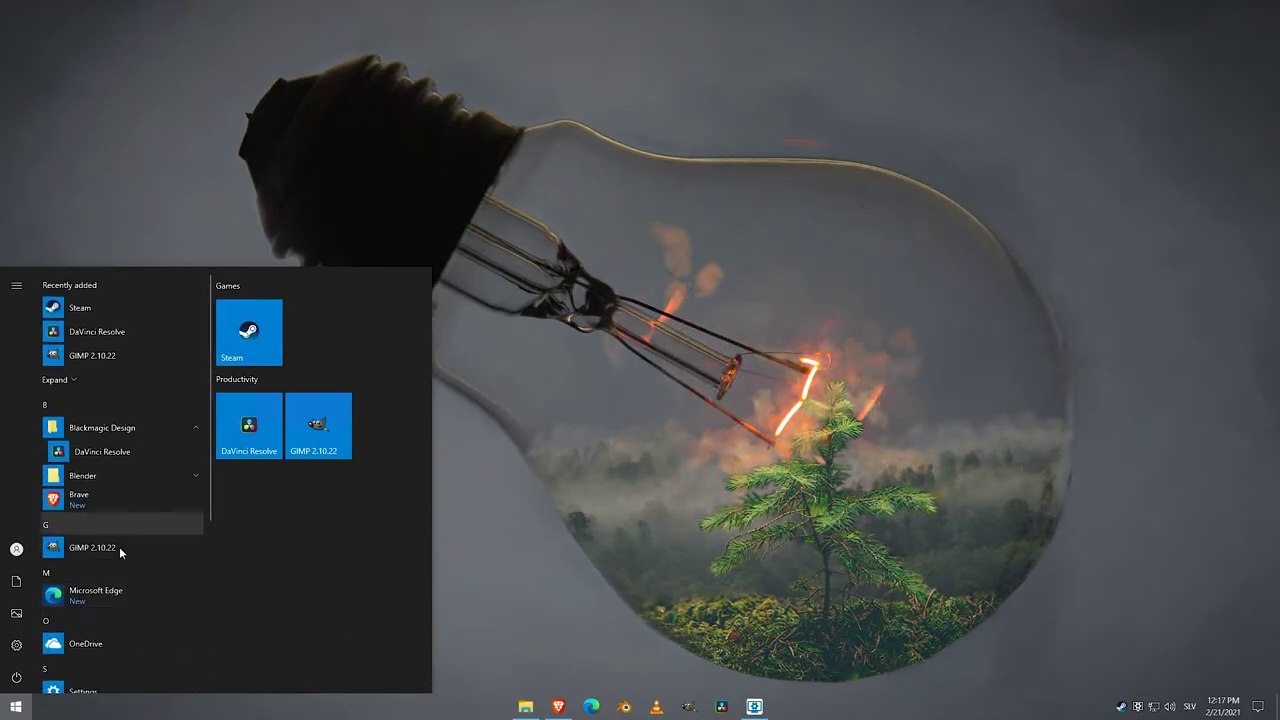
scroll(120, 545, down, 3)
click(100, 502)
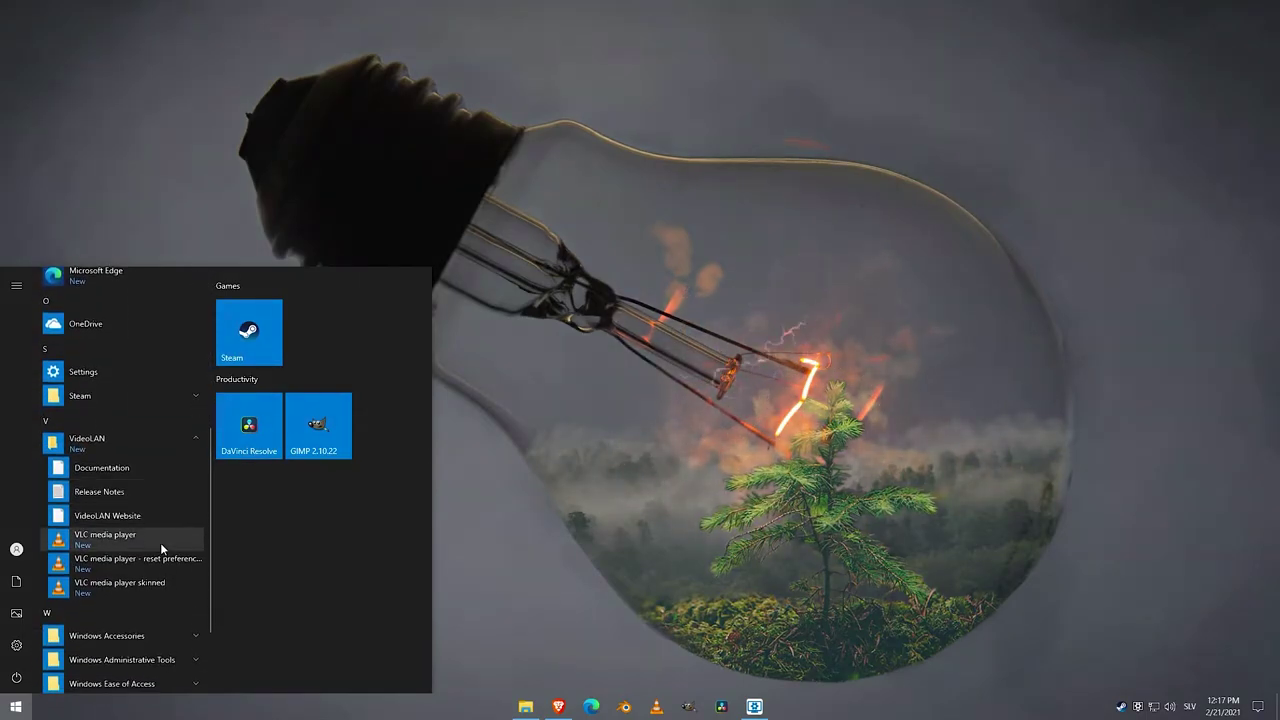
right_click(157, 538)
click(232, 552)
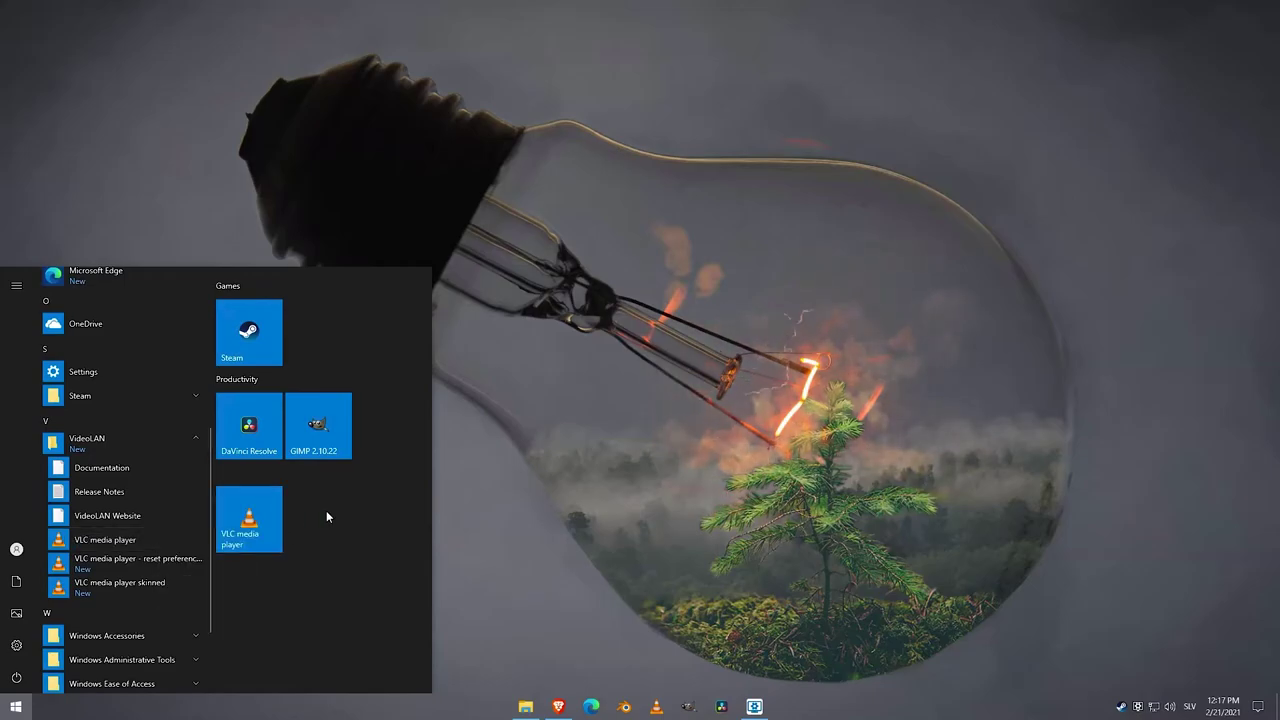
drag(240, 538, 378, 445)
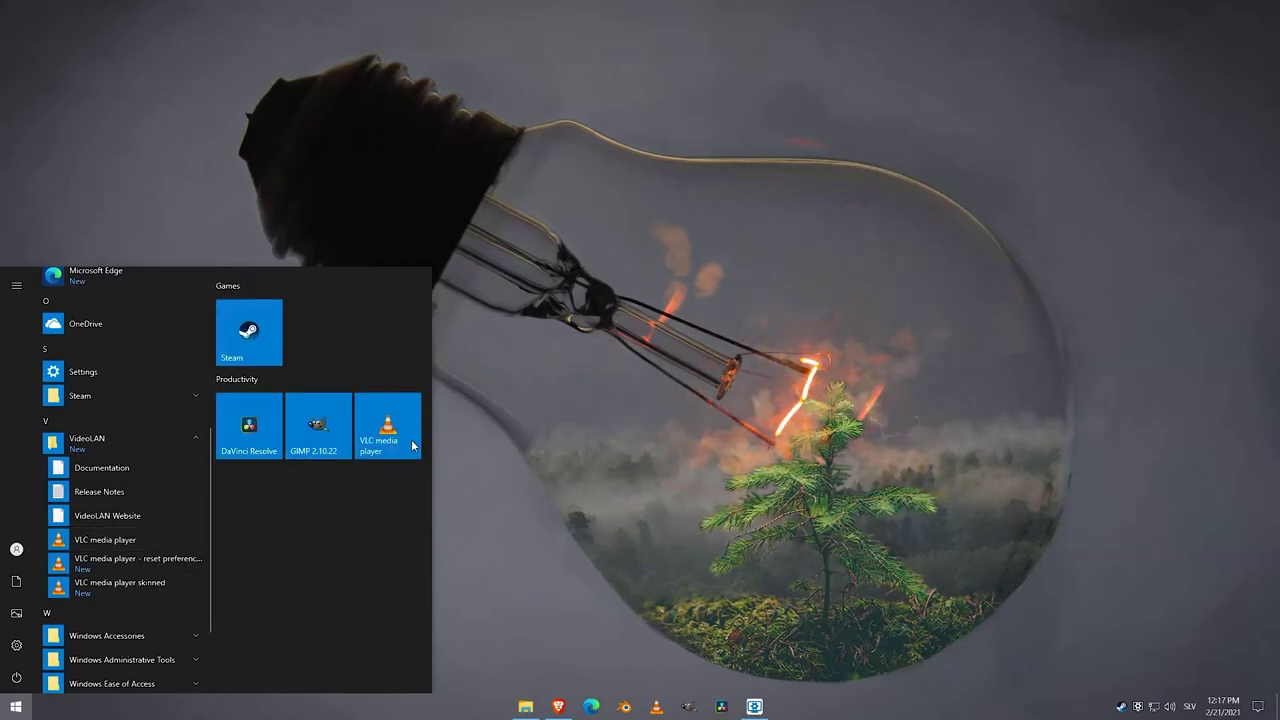
click(571, 455)
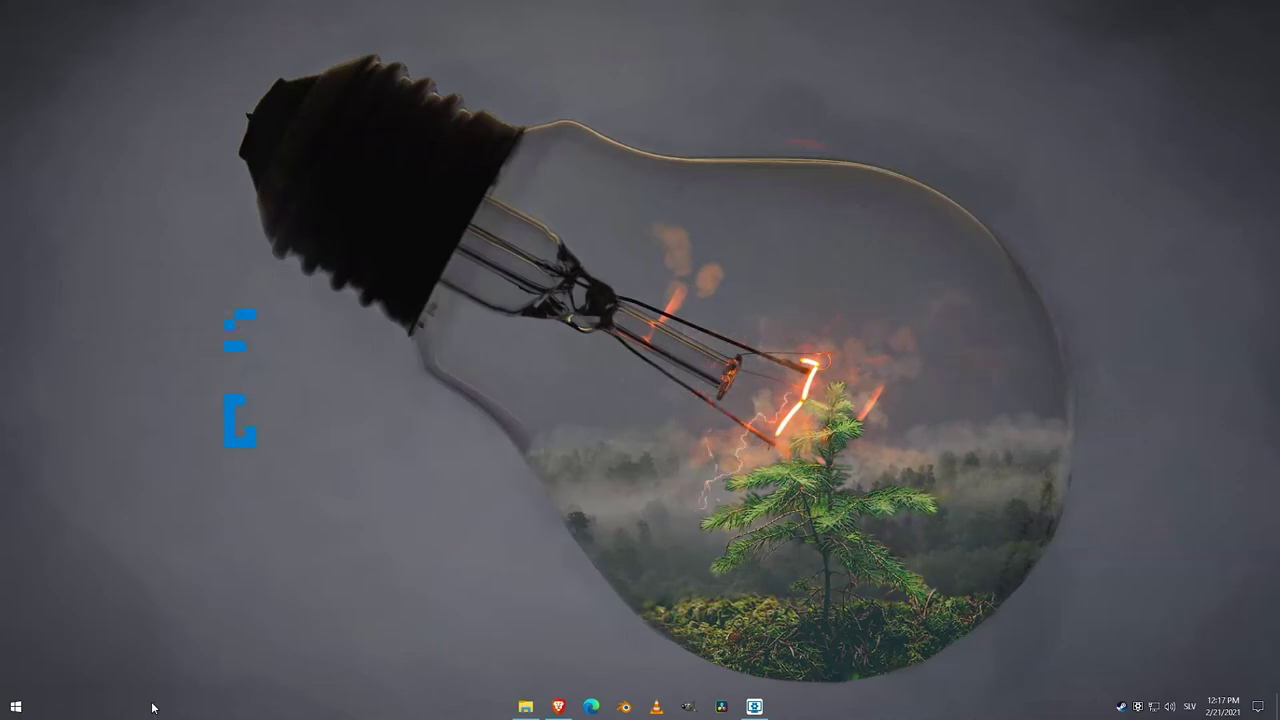
click(13, 710)
click(512, 552)
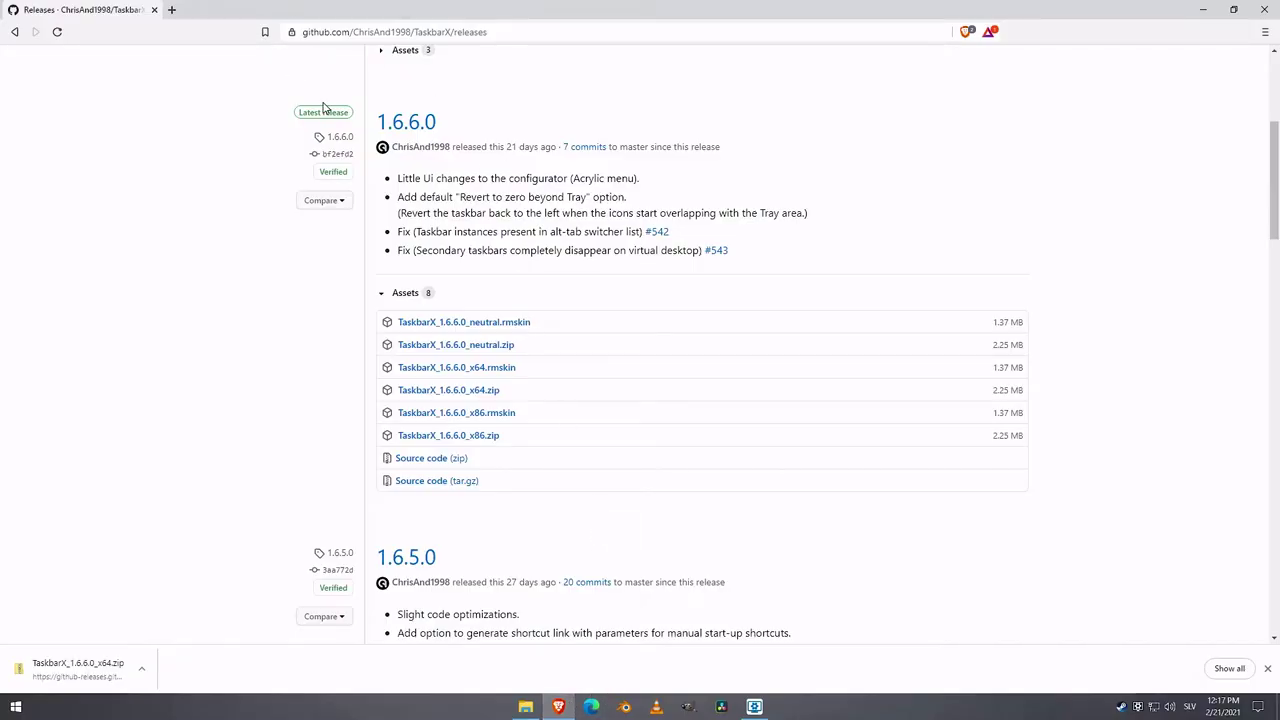
Search the web for "devian art cursor", open DeviantArt's Explore Cursors page and dismiss the browser's download notice.
click(403, 32)
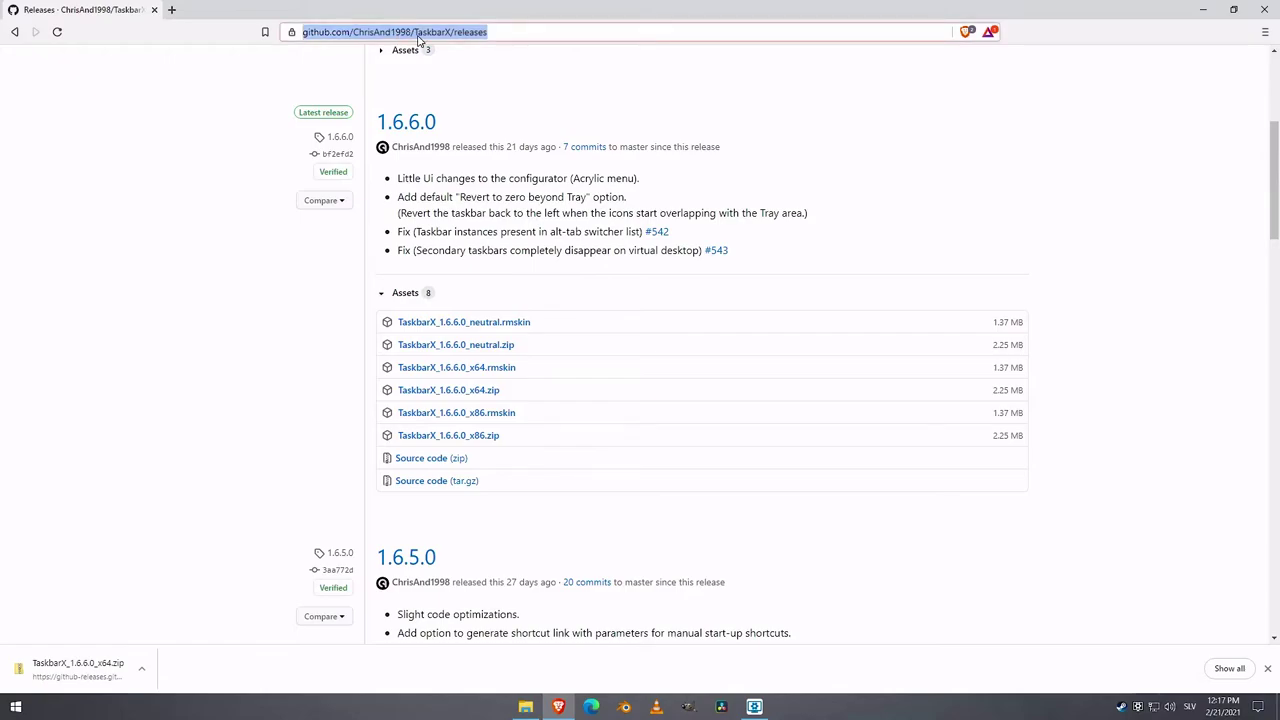
text(deva)
text(i)
key(BackSpace)
key(BackSpace)
text(ian)
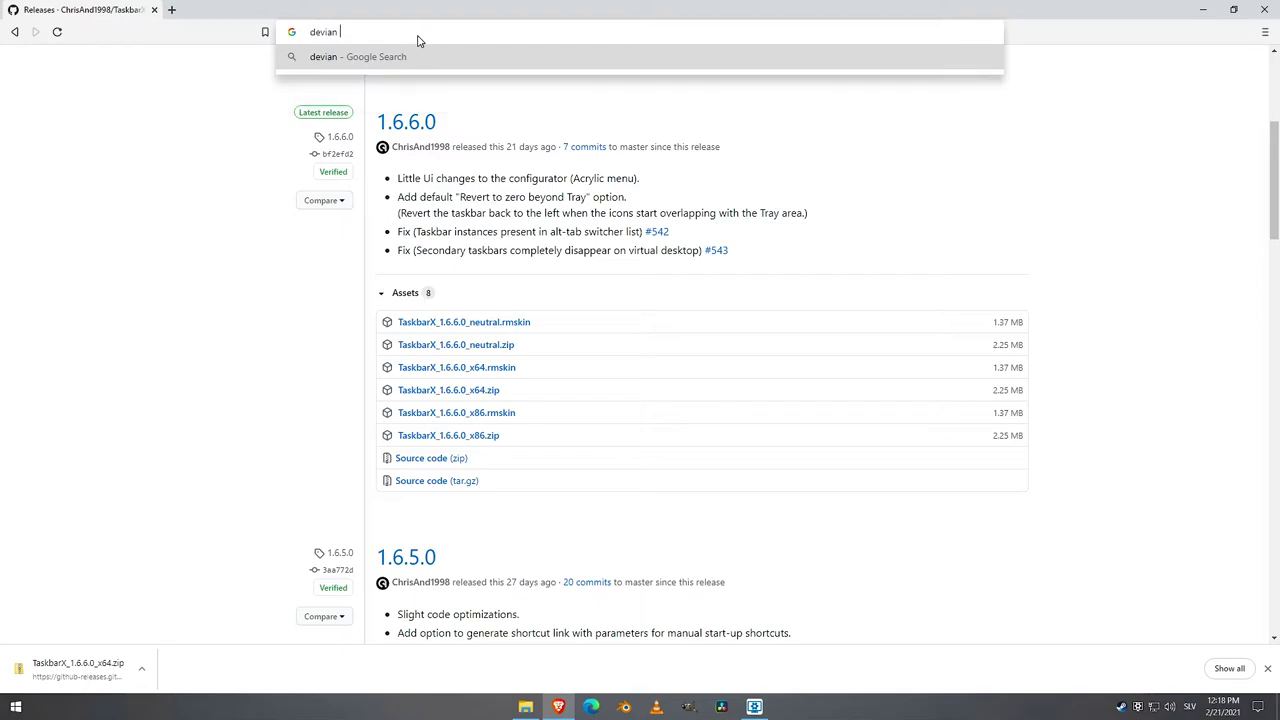
text( art cursor)
key(Return)
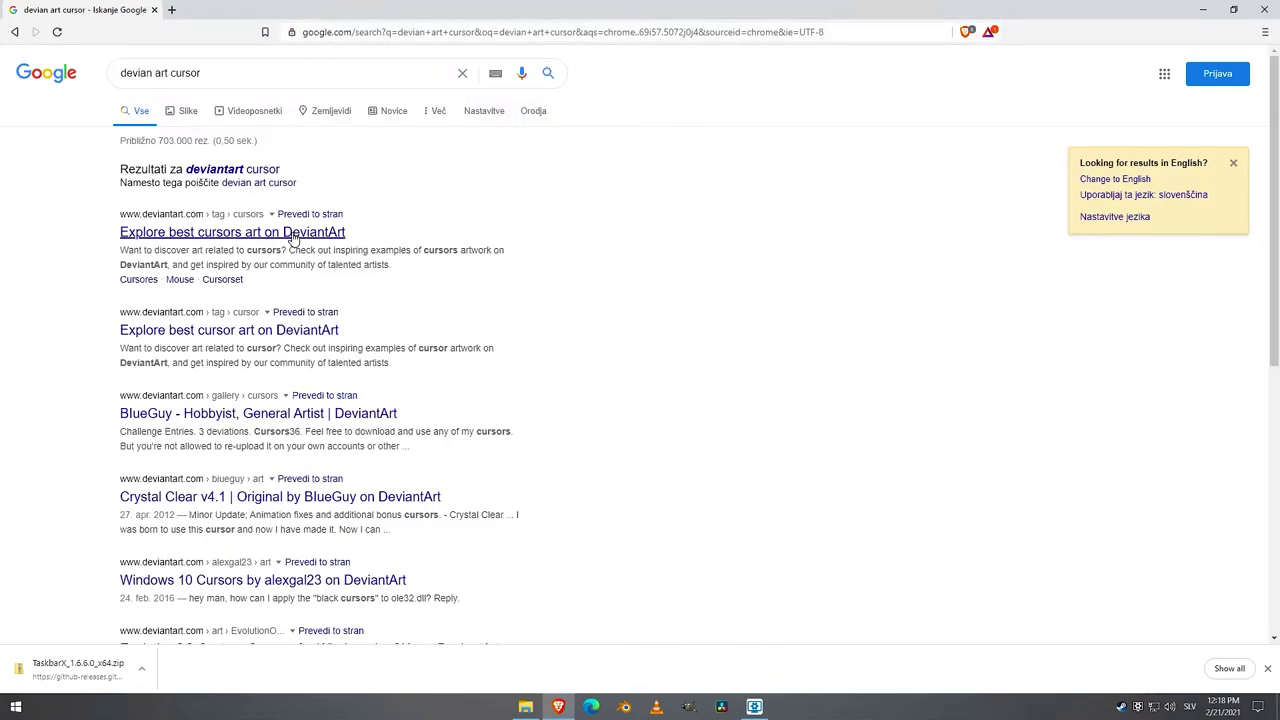
click(350, 228)
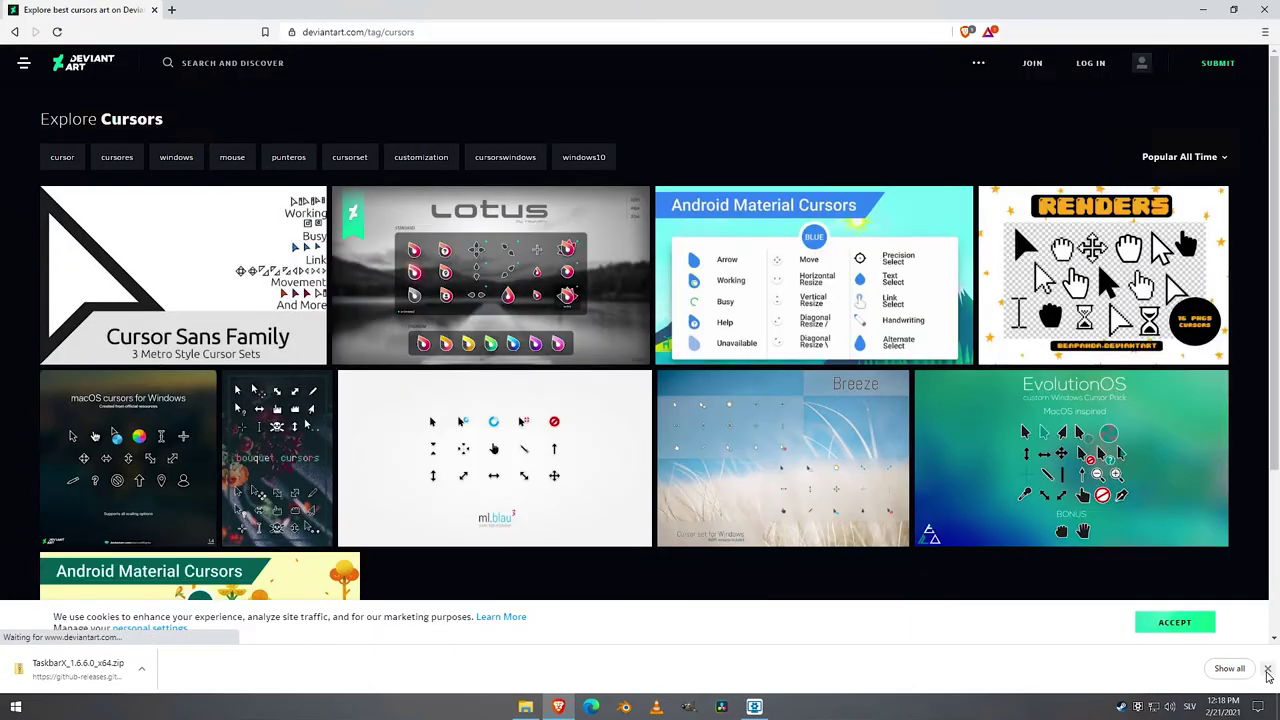
click(1267, 668)
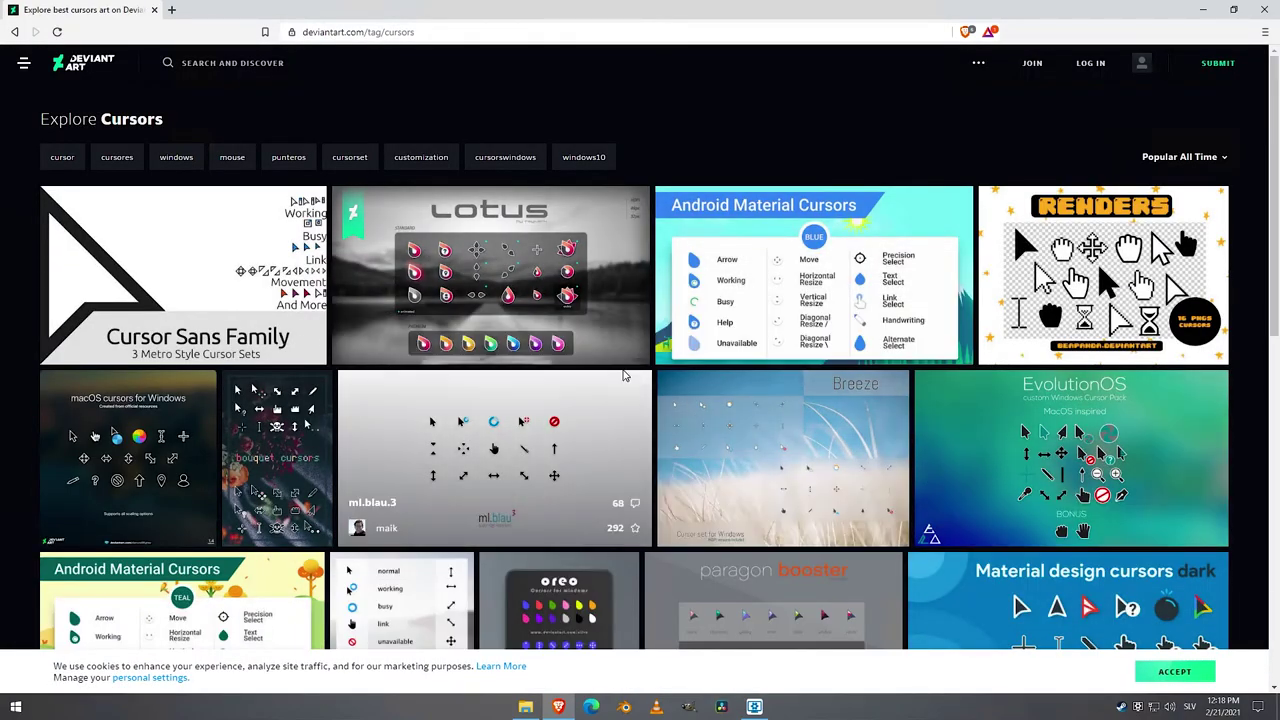
Browse the DeviantArt cursors, sort them by Most Recent and open VS cursor (version 4).
scroll(779, 400, down, 1)
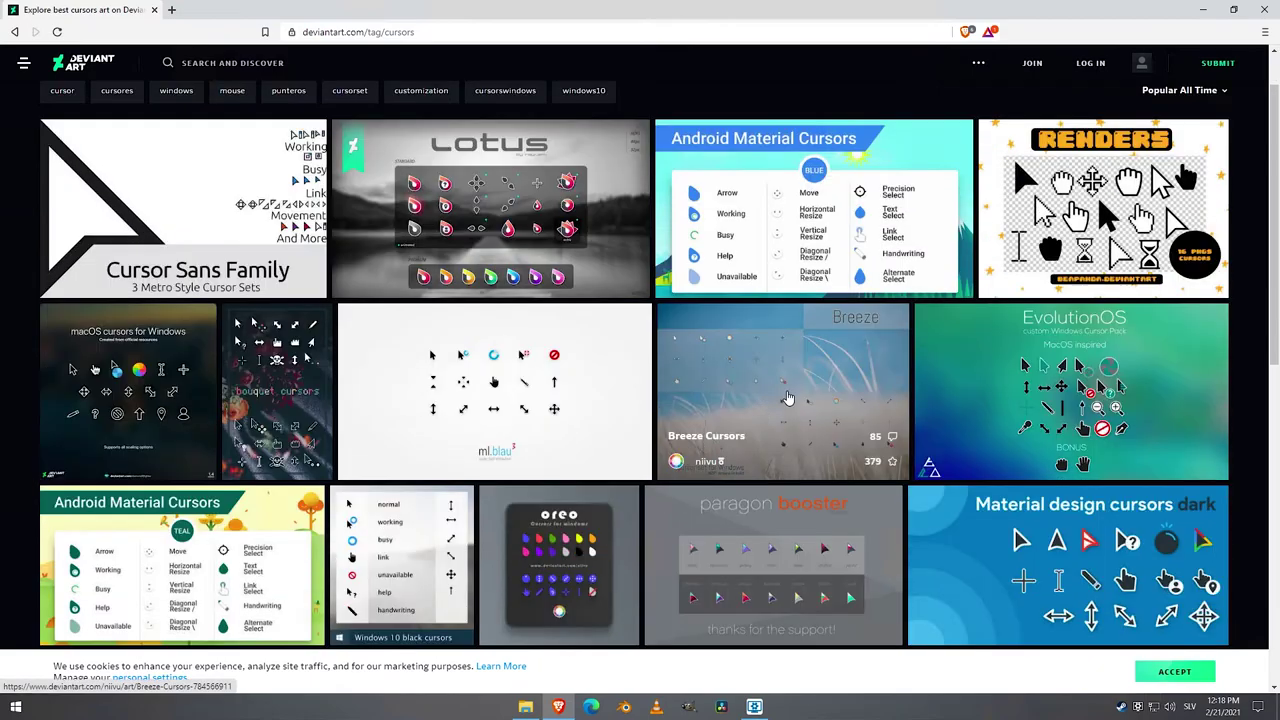
scroll(1148, 97, up, 1)
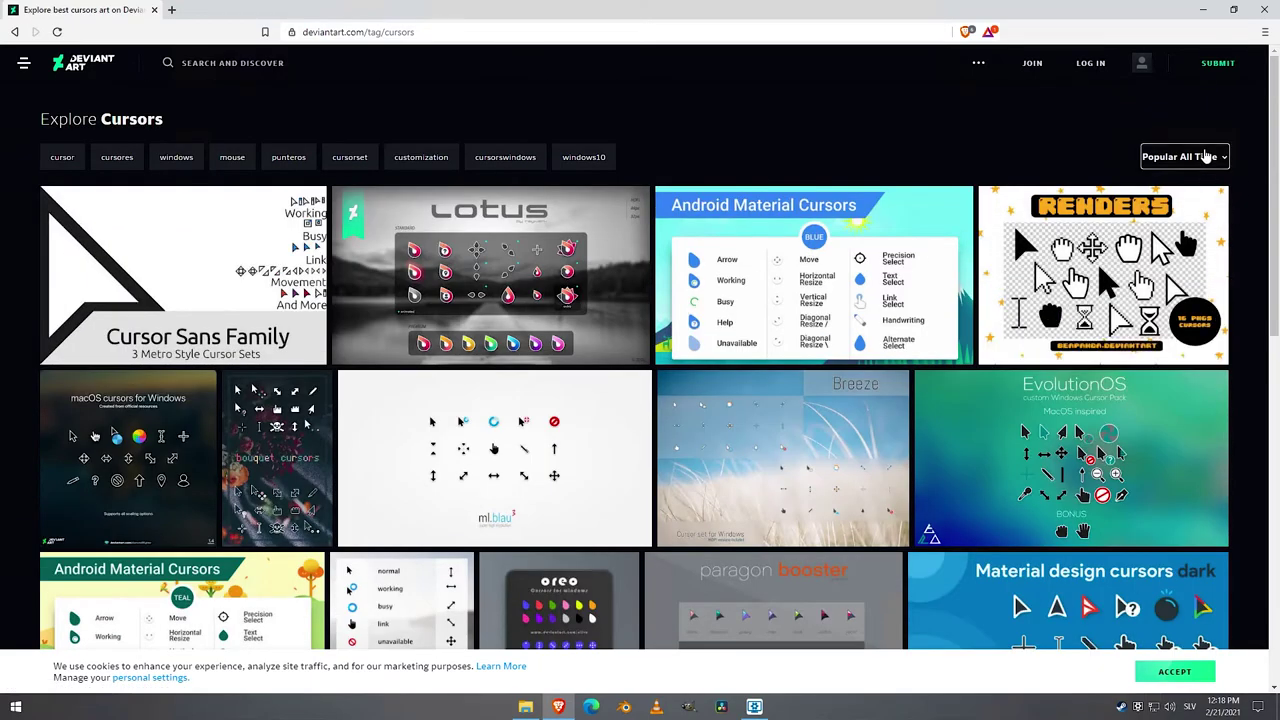
click(1183, 157)
click(1147, 194)
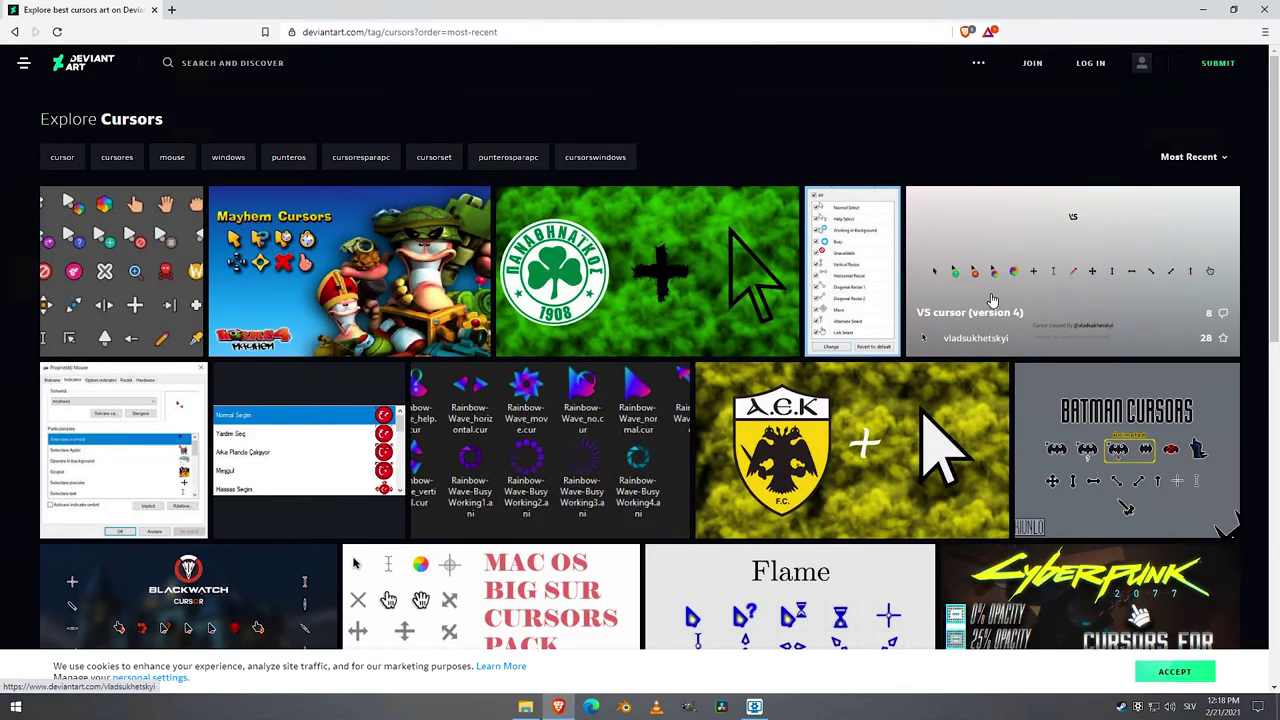
click(1072, 258)
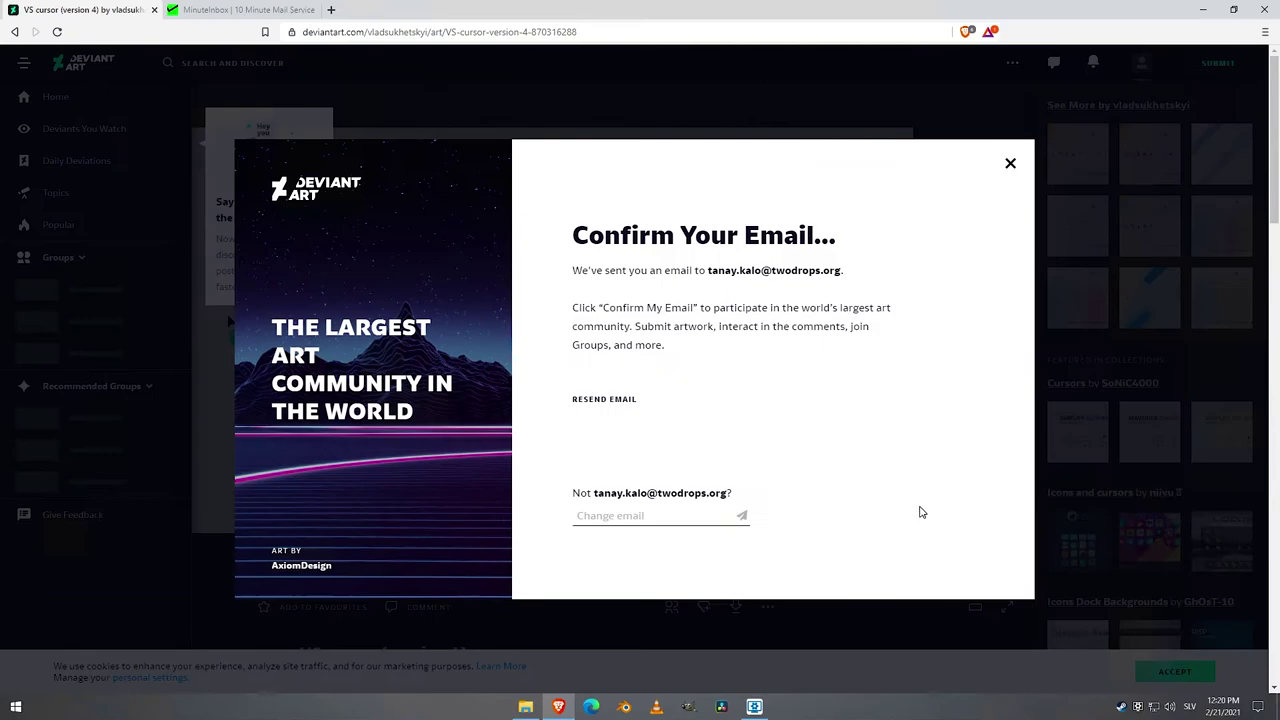
Dismiss the e-mail confirmation prompt and download the VS cursor (version 4) zip file to Downloads.
click(1010, 165)
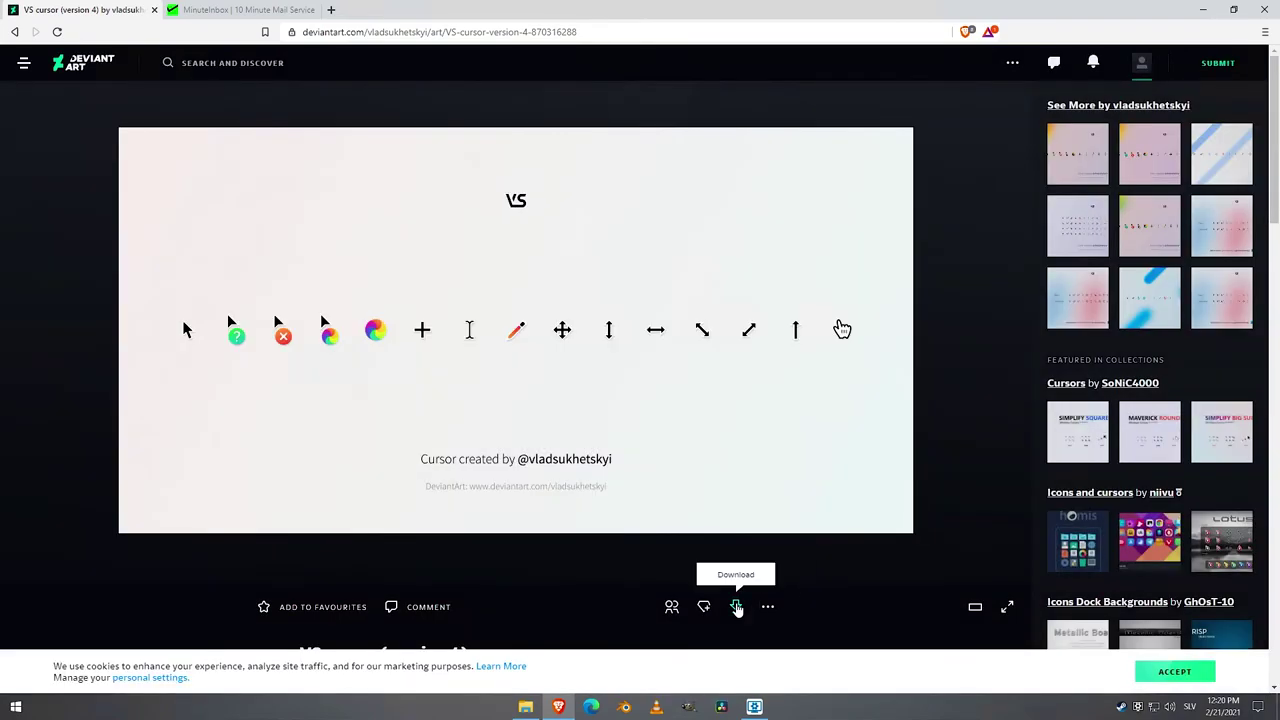
click(736, 607)
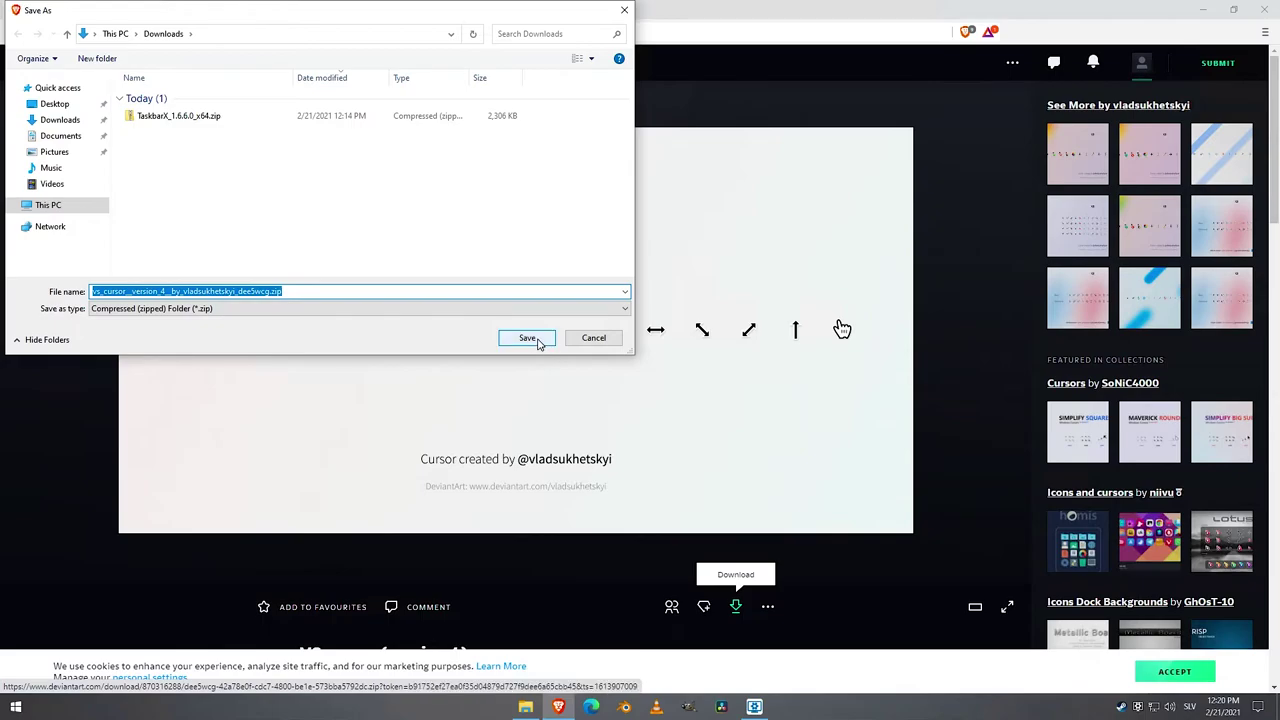
click(530, 339)
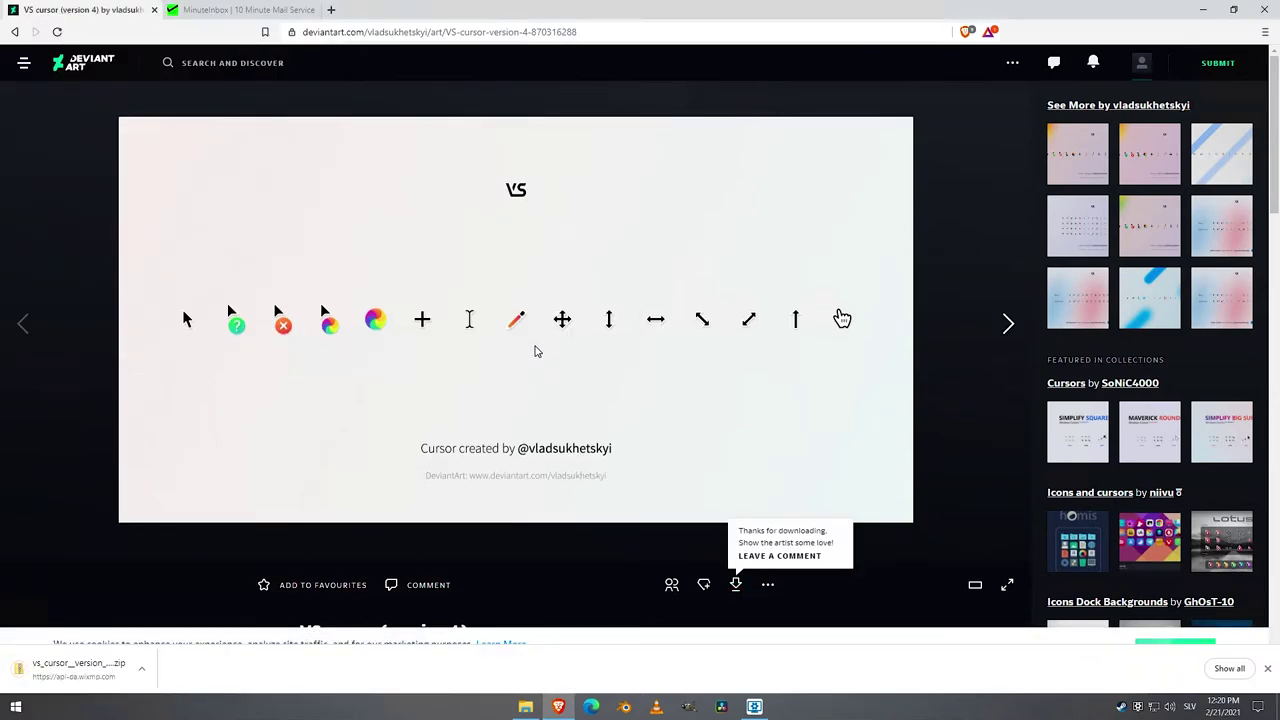
Open the downloaded cursor zip with File Explorer and extract all its files to the suggested folder in Downloads.
click(75, 668)
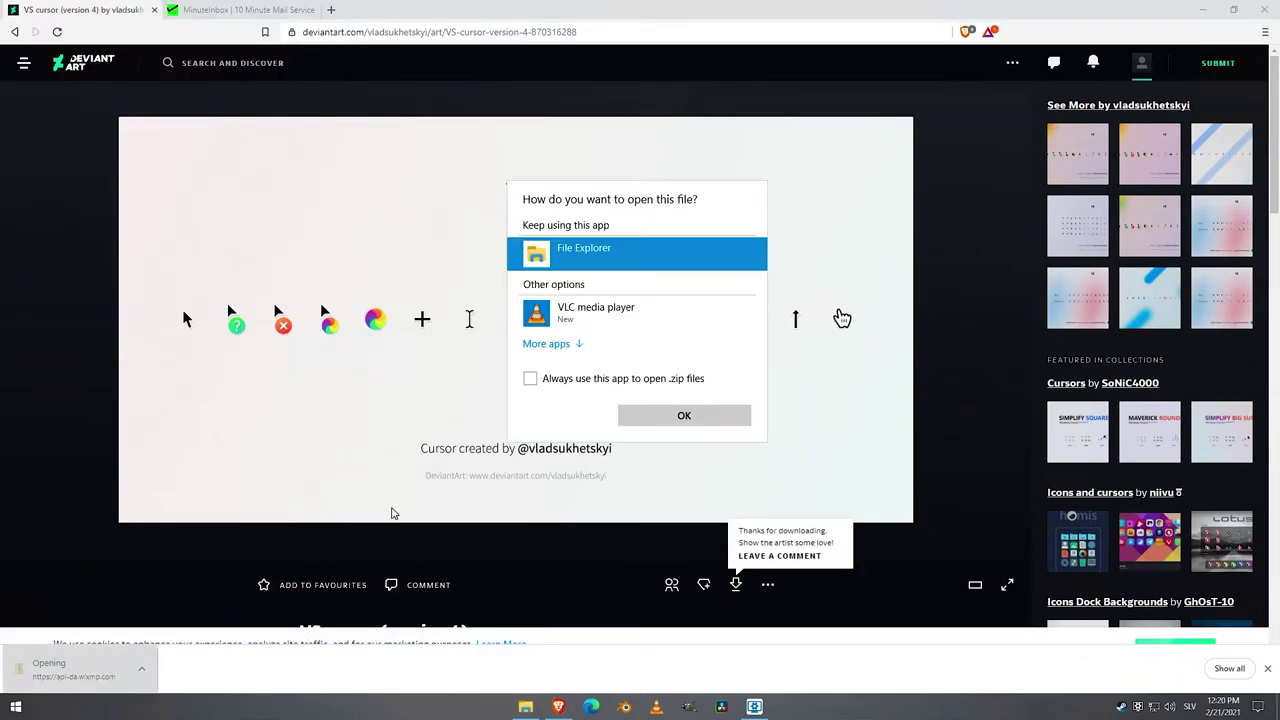
click(660, 412)
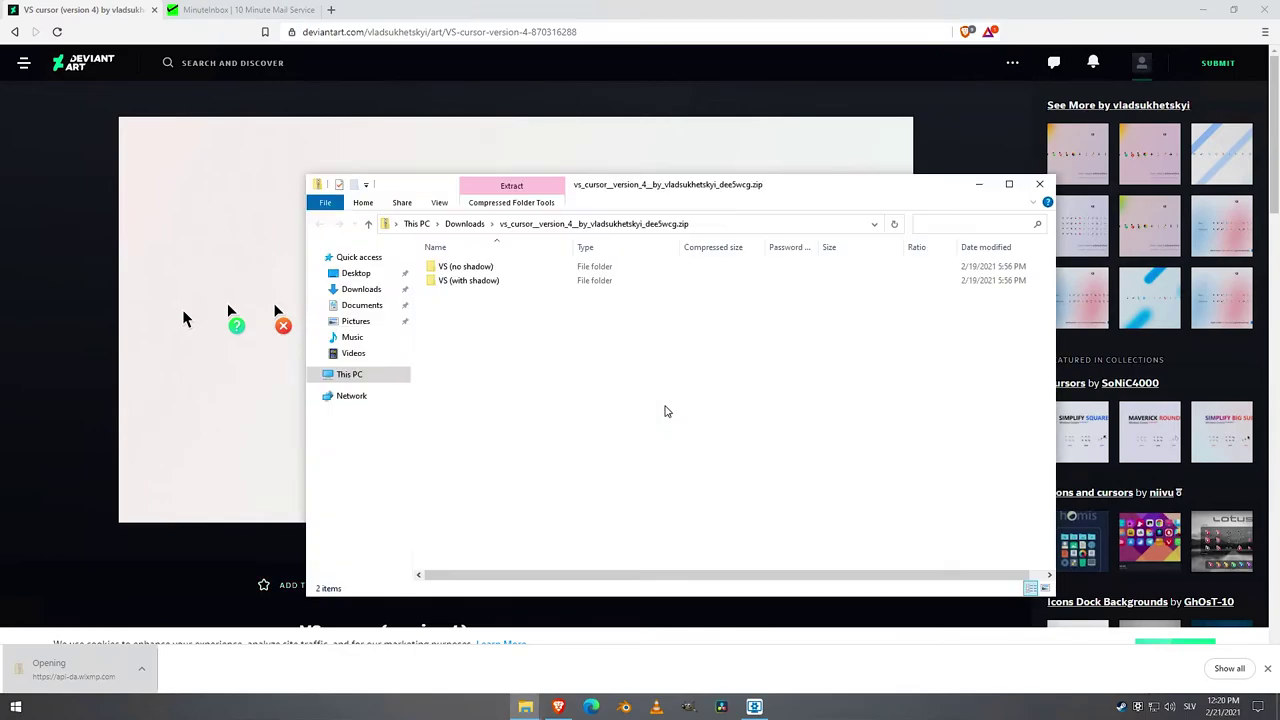
click(511, 185)
click(514, 235)
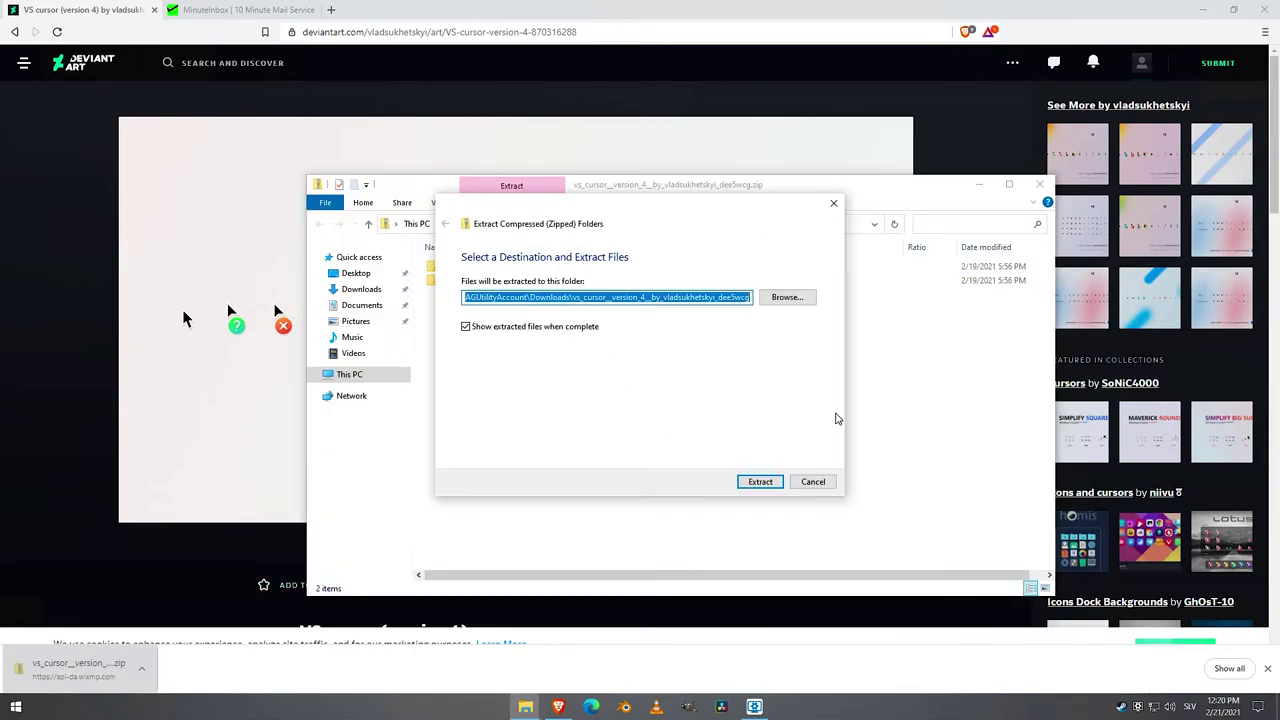
click(760, 482)
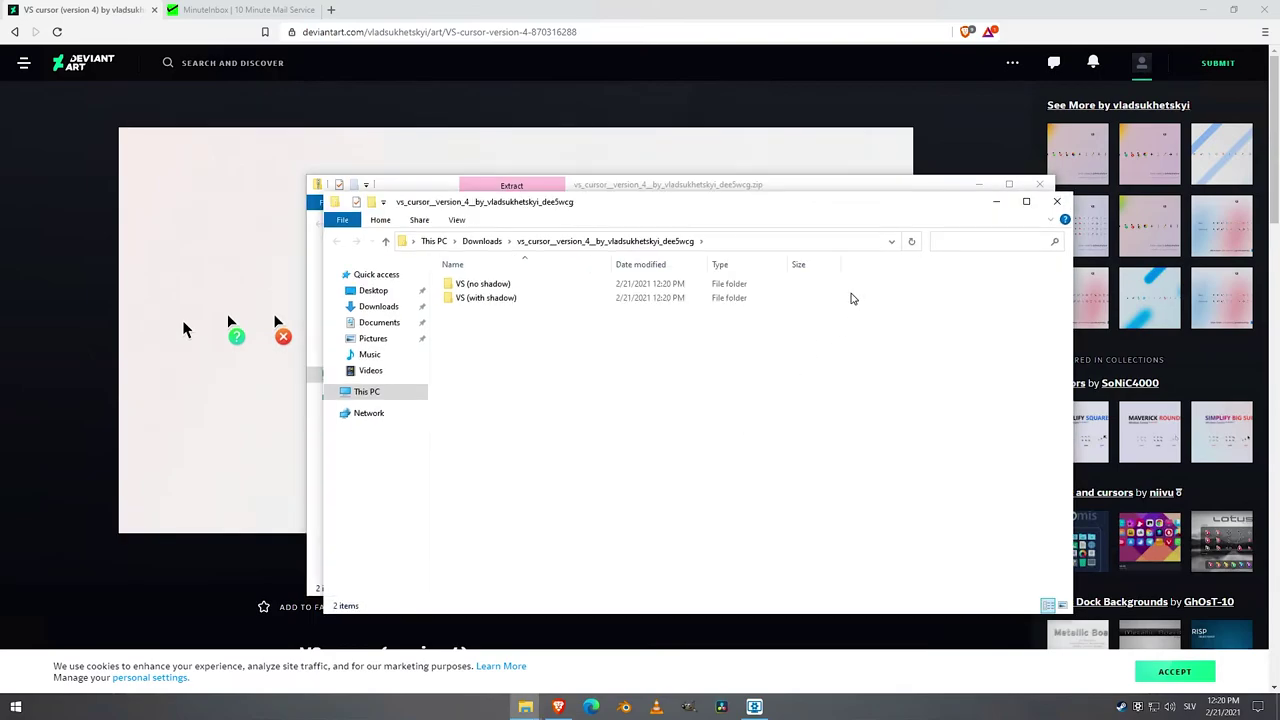
Close the browser and zip windows, and install the cursor set from install.inf in the VS (no shadow) folder.
click(1263, 9)
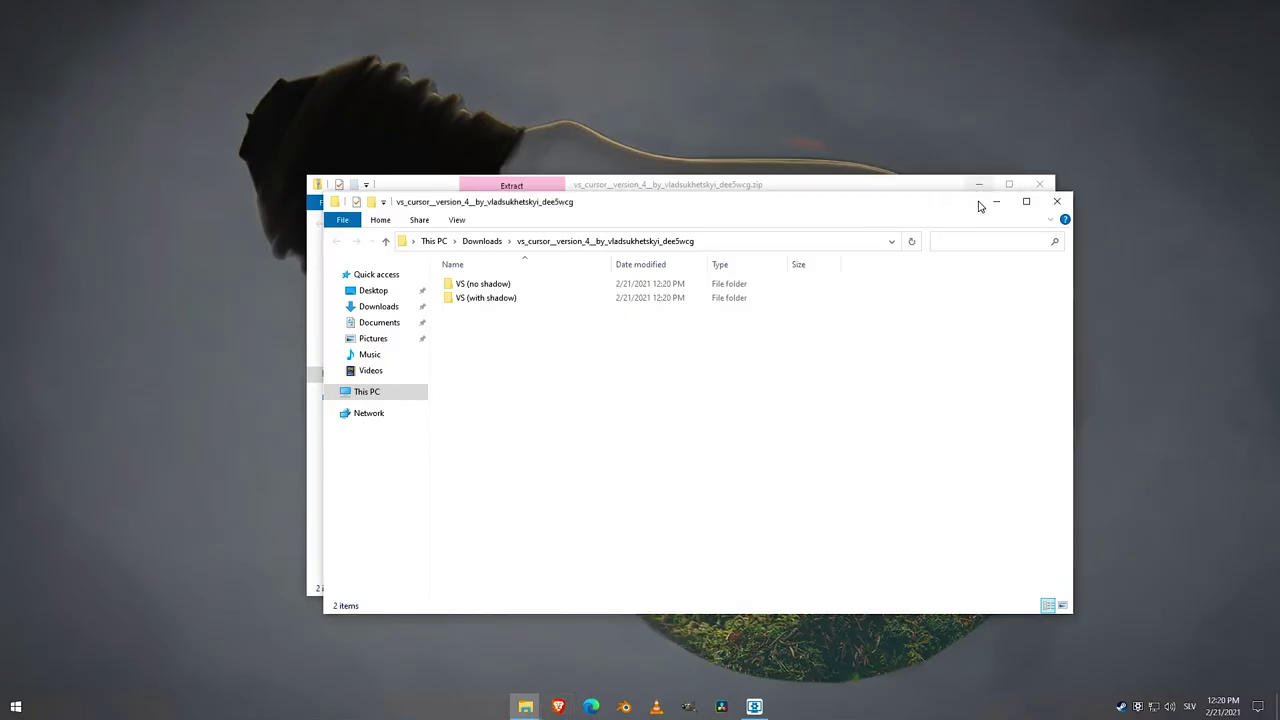
click(1048, 186)
double_click(528, 286)
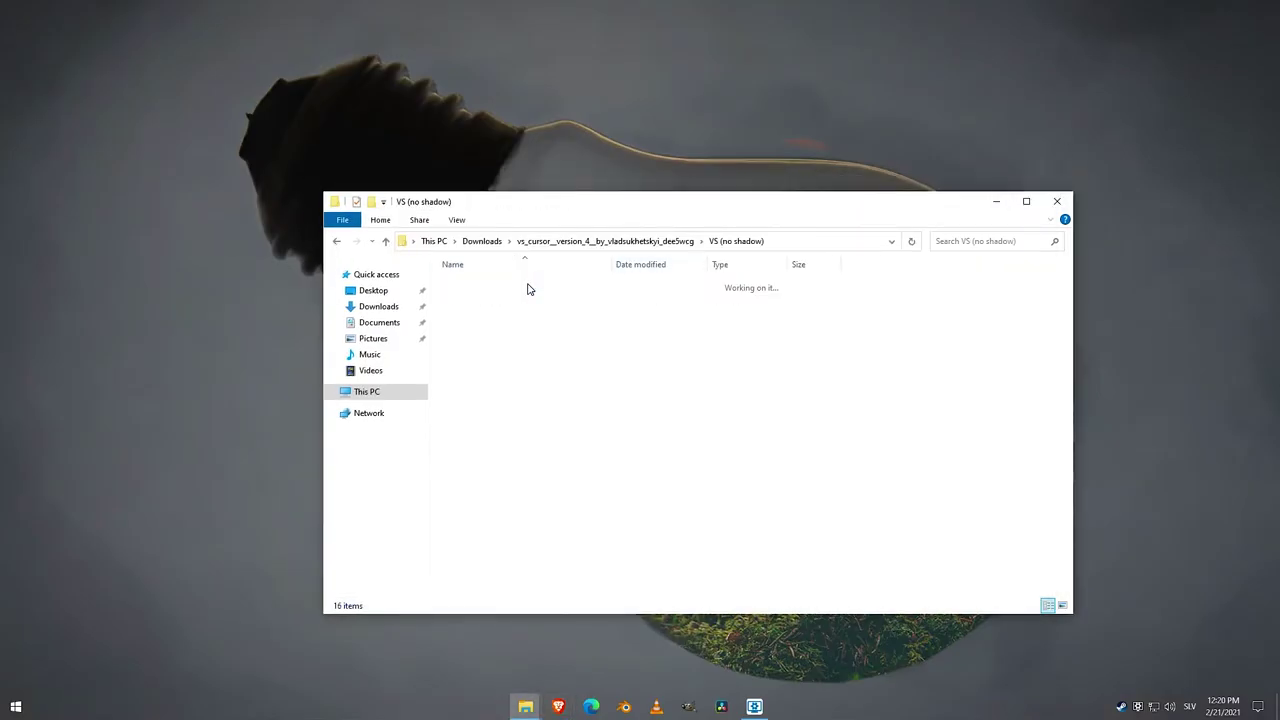
right_click(500, 354)
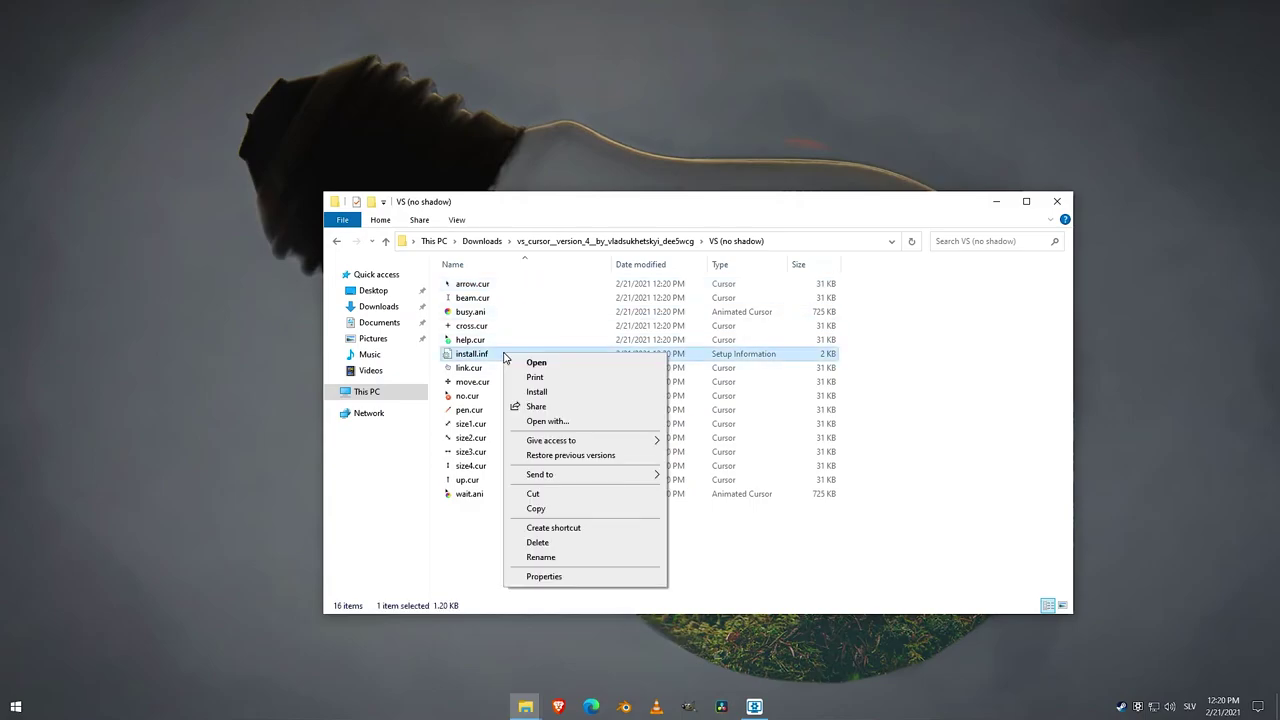
click(574, 393)
click(683, 367)
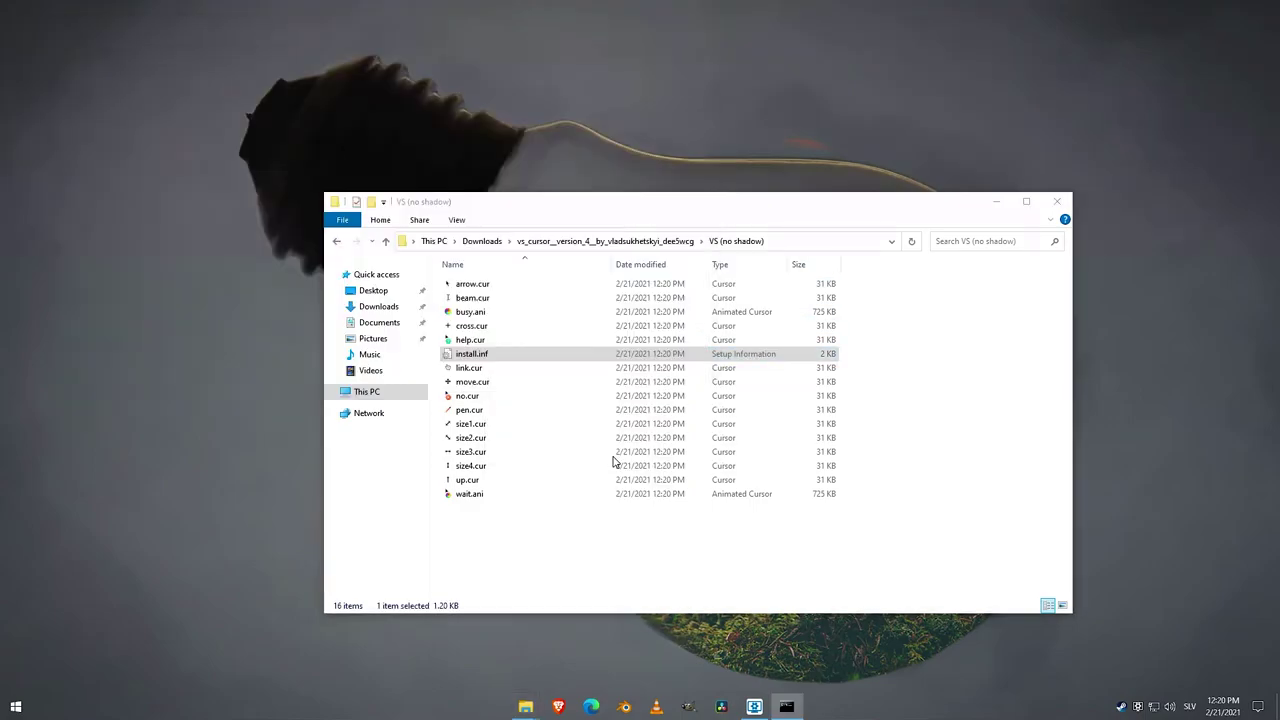
click(1060, 201)
Close the remaining Wallpaper Engine and File Explorer windows to clear the desktop.
click(754, 706)
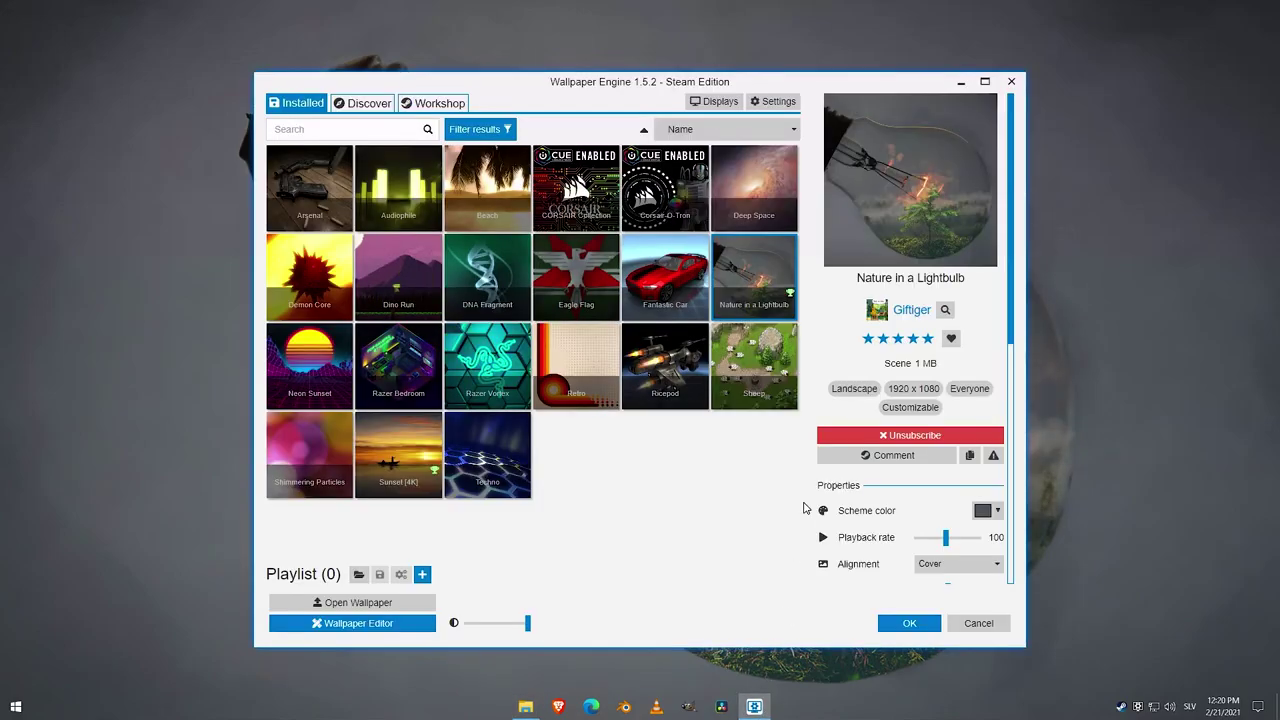
click(1016, 80)
click(526, 706)
click(1005, 149)
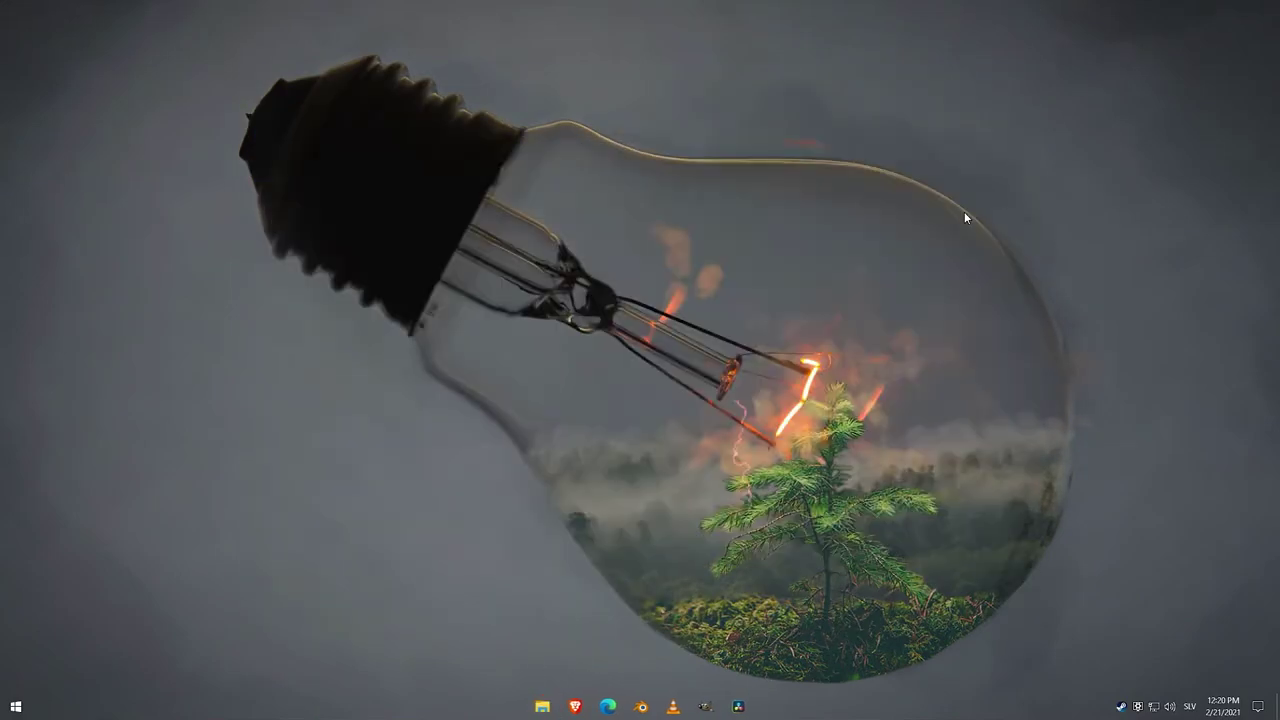
Find the mouse pointer settings by searching "cur" and apply the VS (no shadow) pointer scheme, replacing the existing scheme of that name.
click(16, 706)
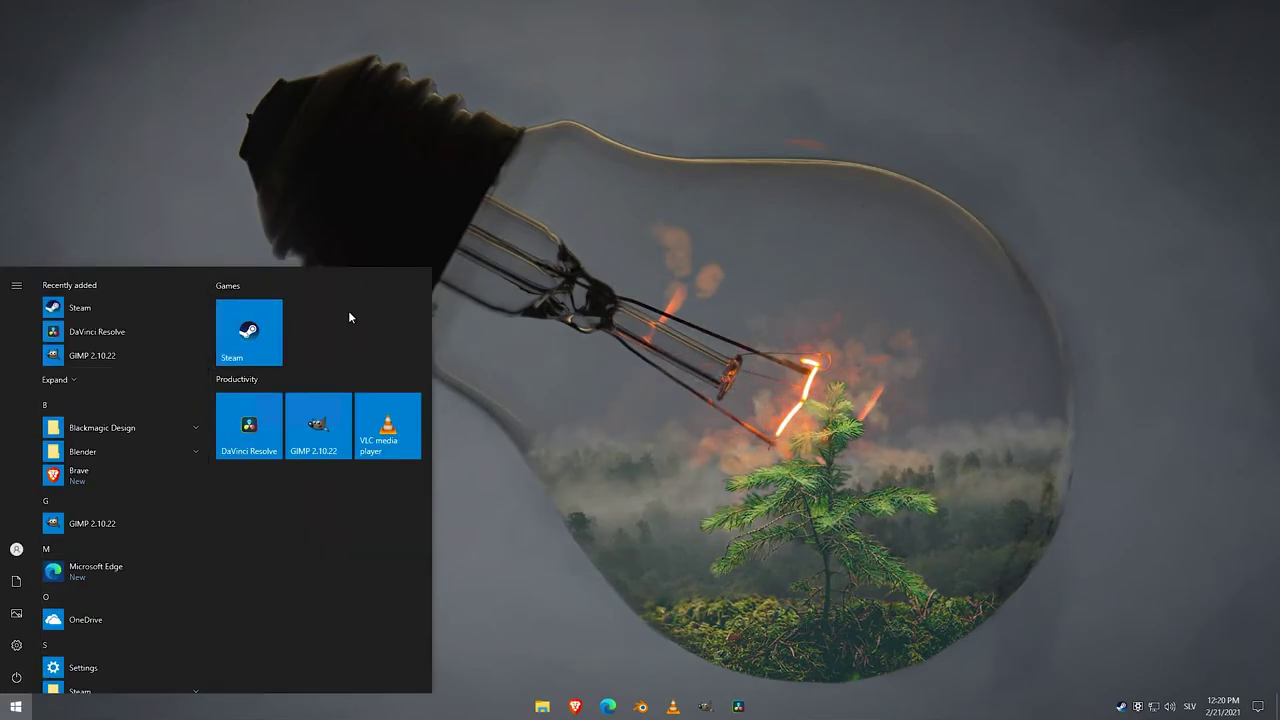
text(cur)
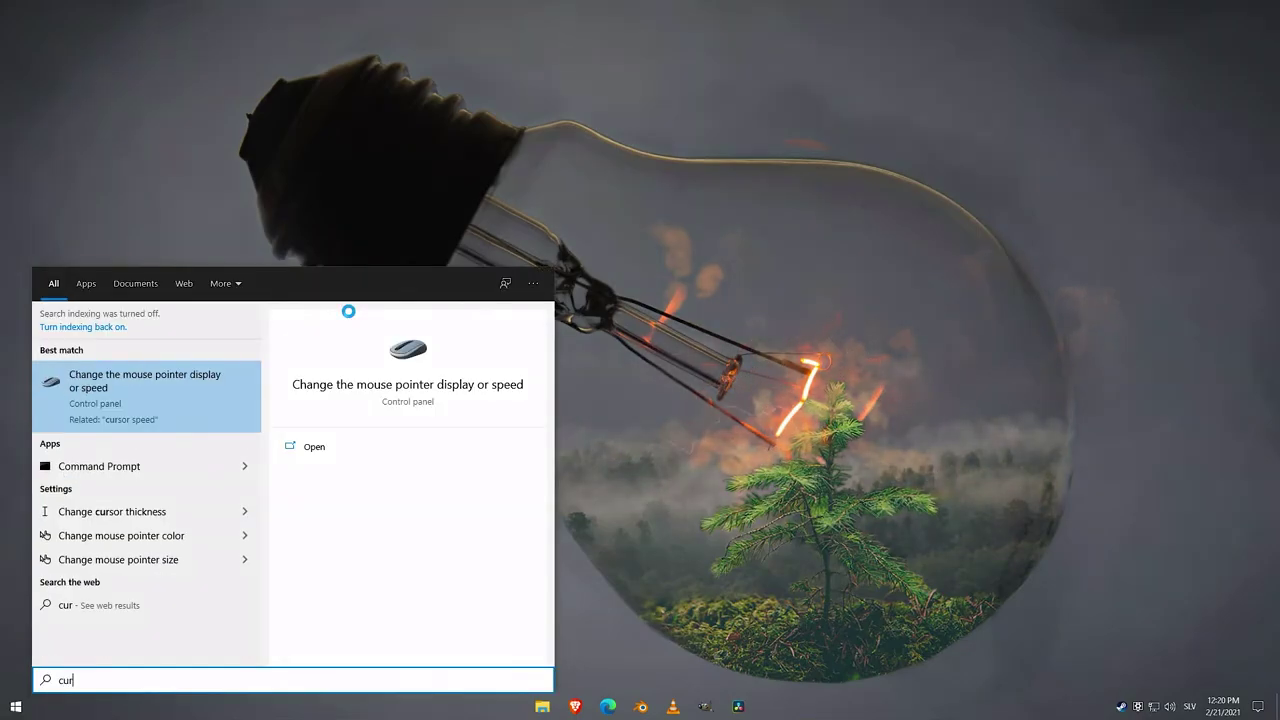
key(Return)
drag(207, 92, 640, 226)
click(557, 238)
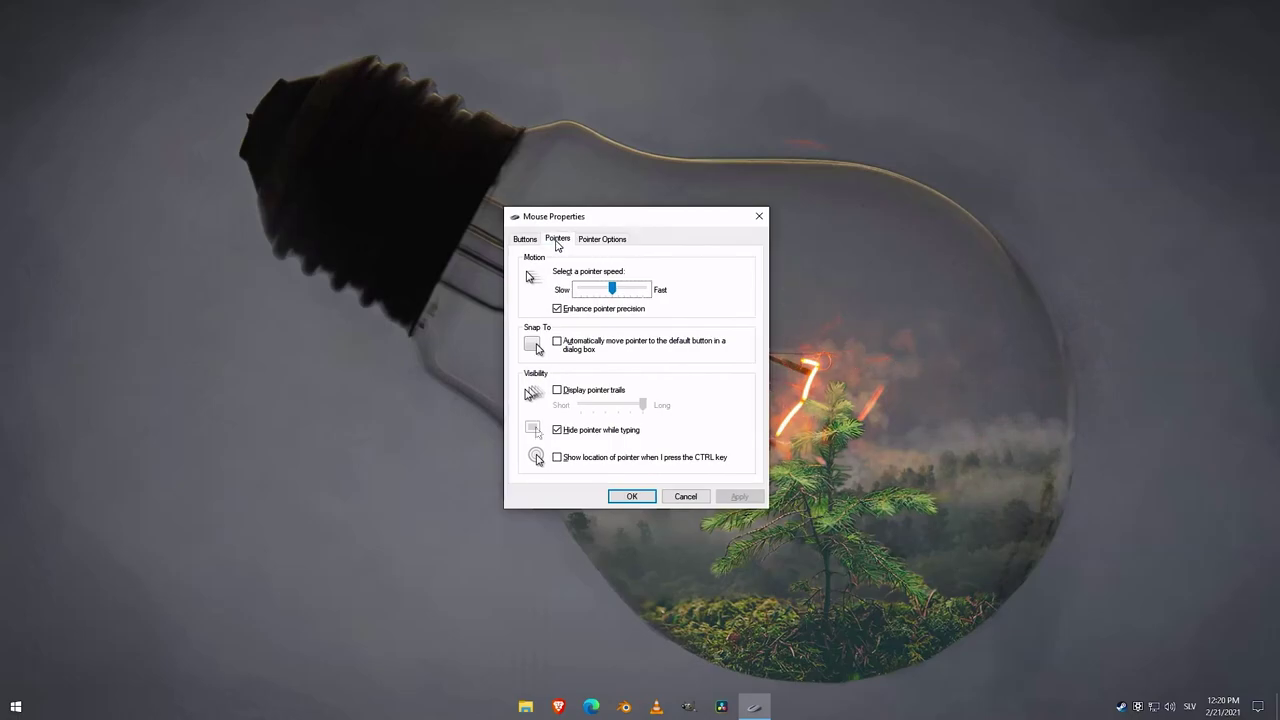
click(600, 279)
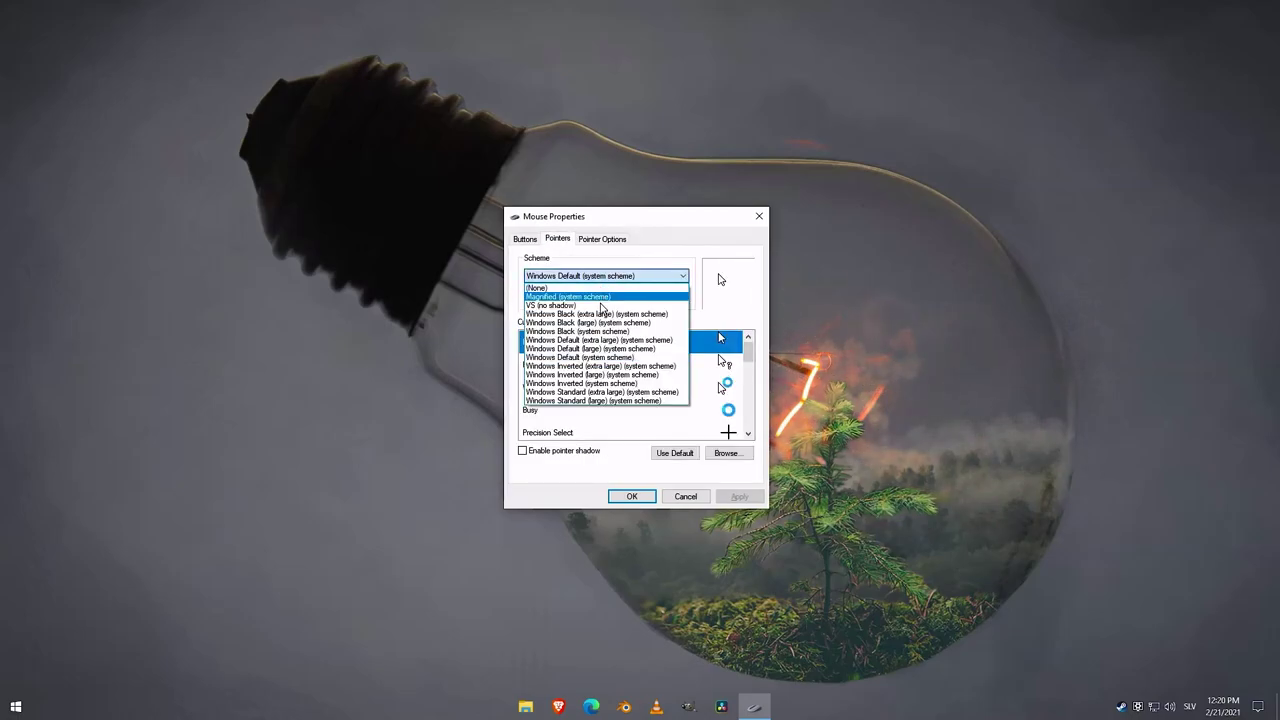
click(603, 305)
click(735, 497)
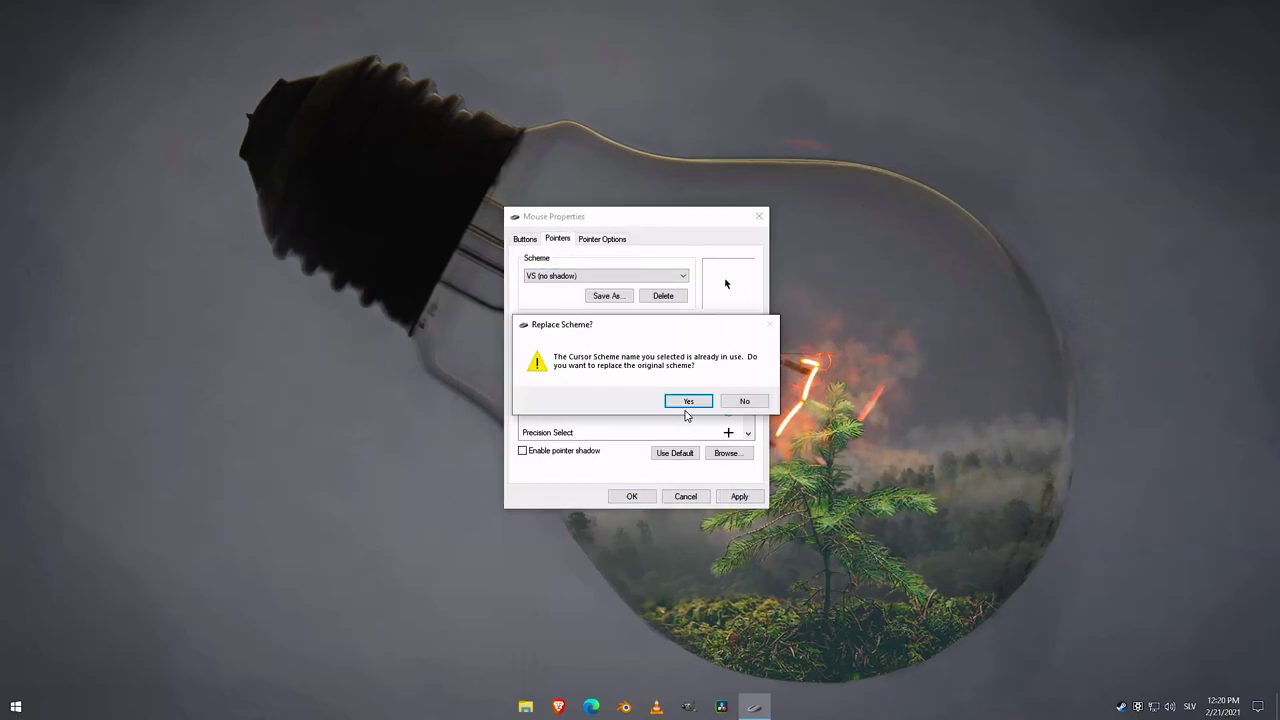
click(688, 403)
click(631, 496)
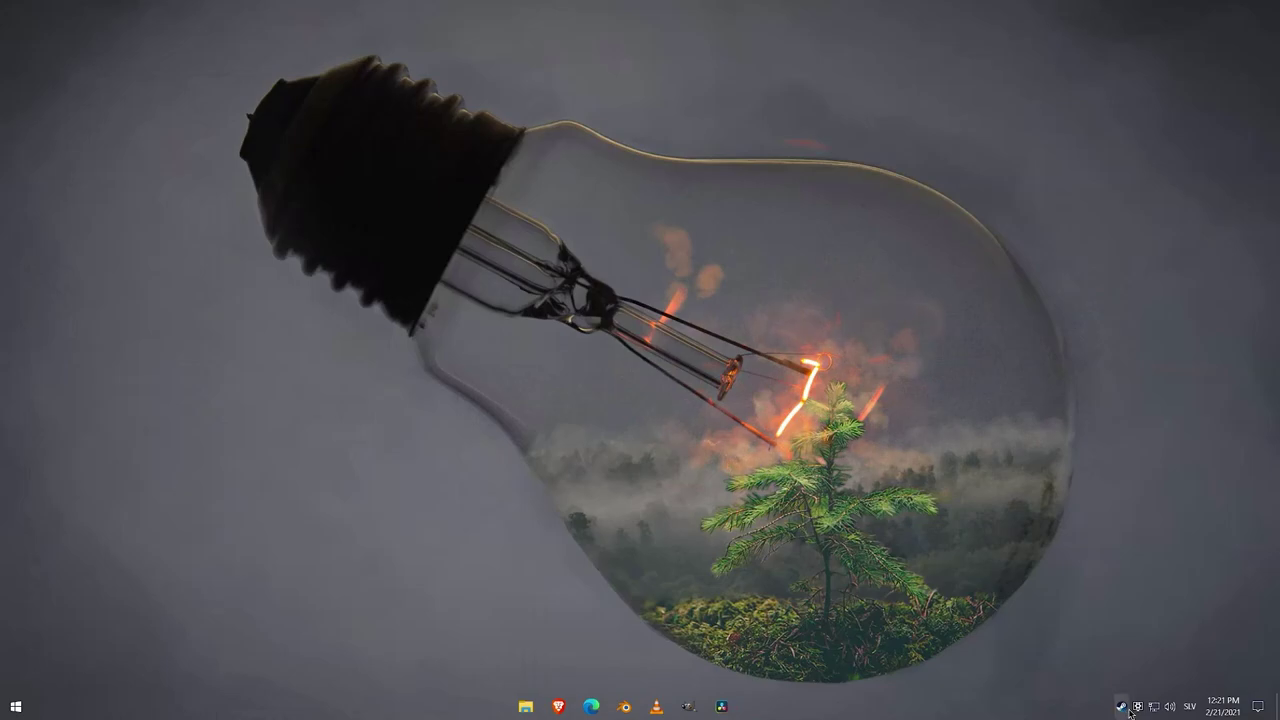
right_click(894, 389)
click(937, 430)
right_click(614, 308)
click(650, 343)
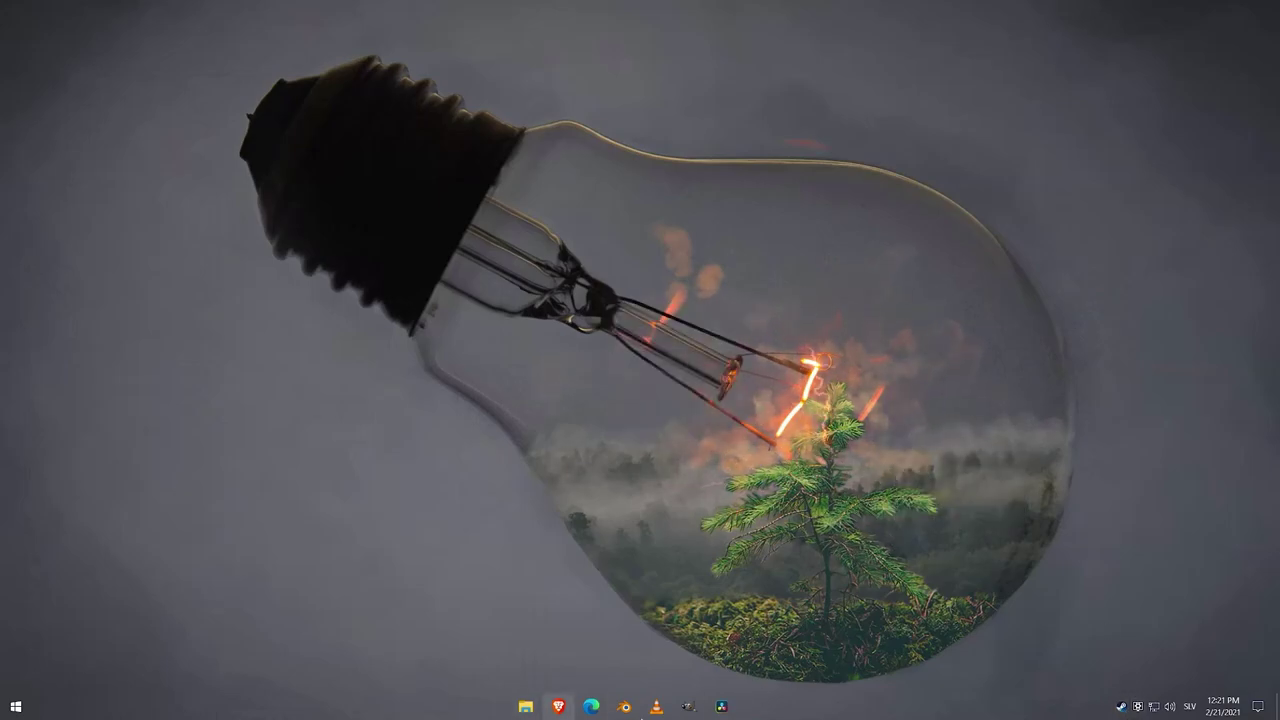
click(533, 706)
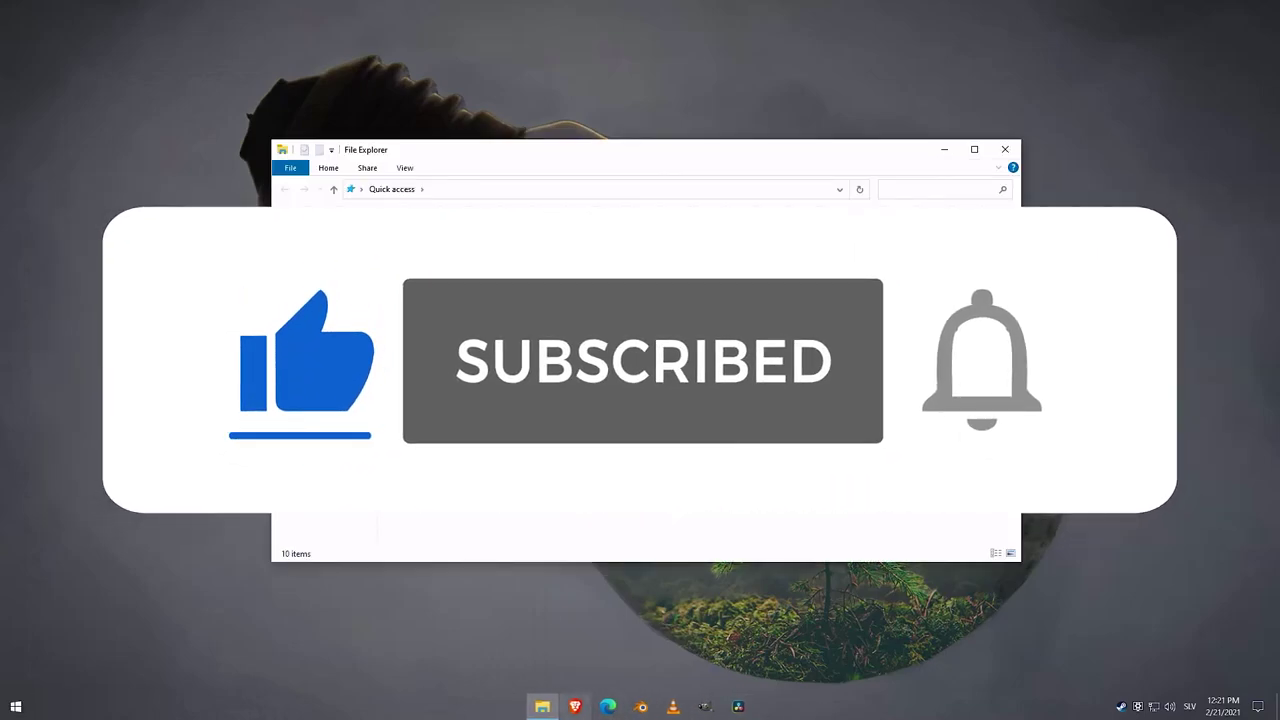
click(1005, 149)
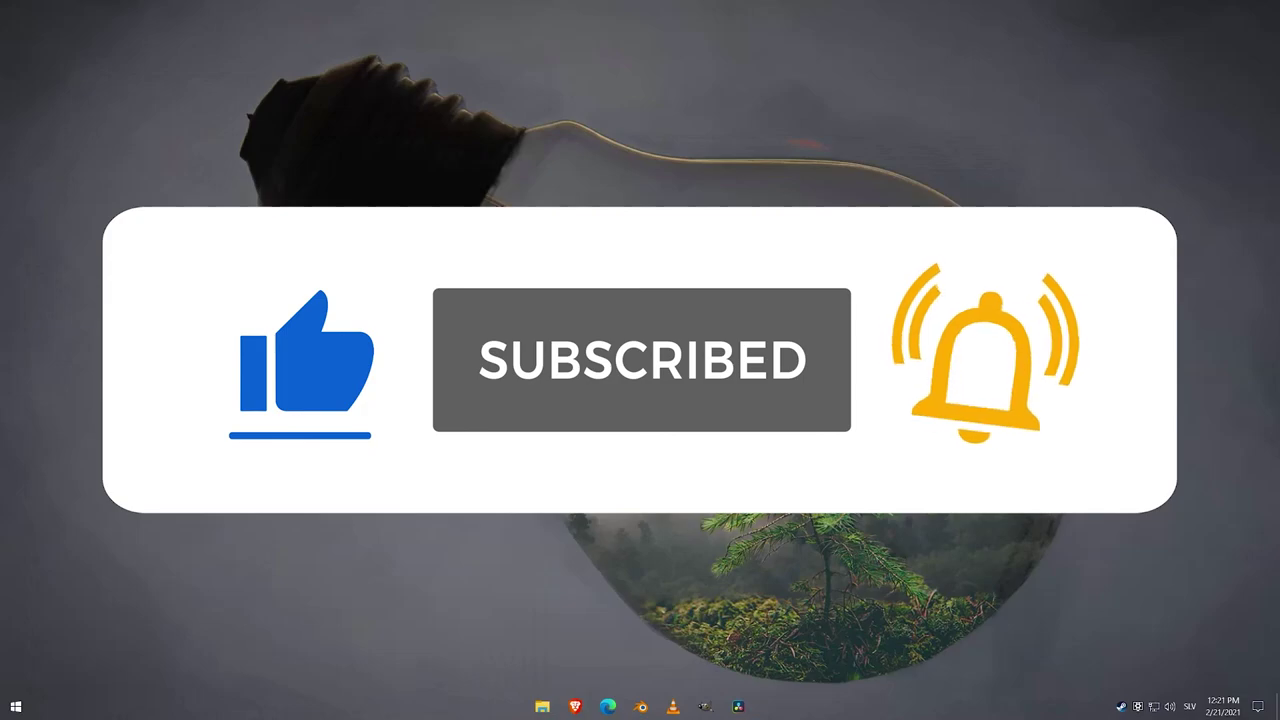